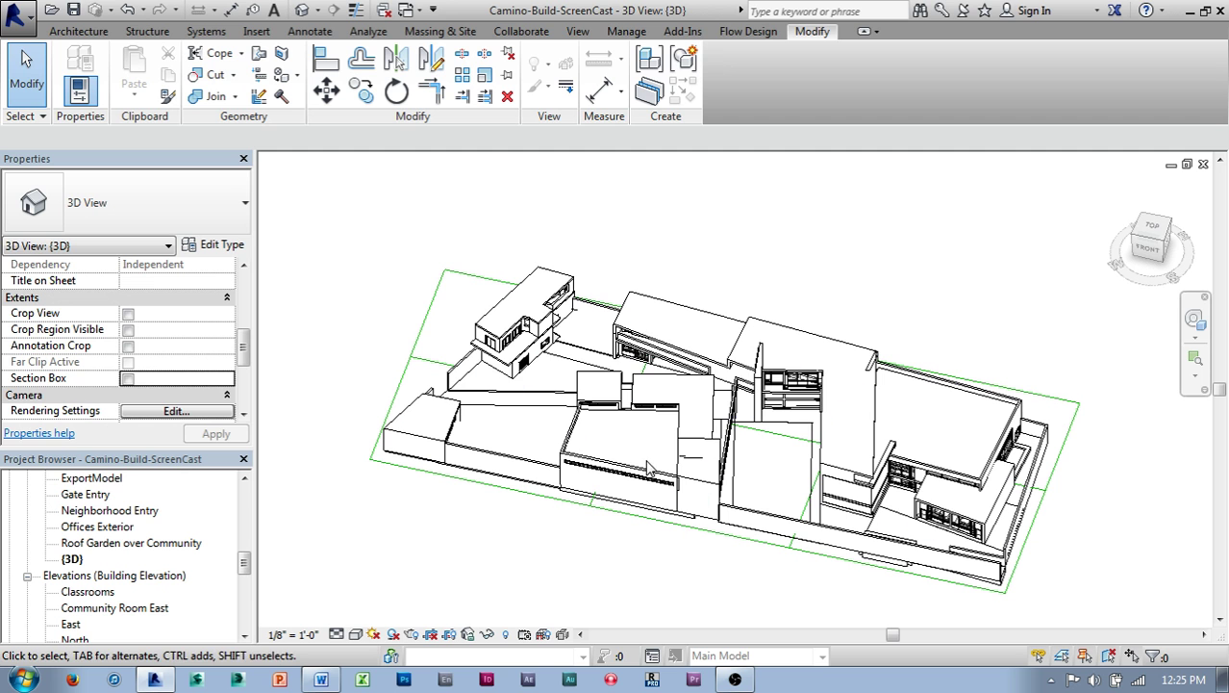
Orient the 3D view straight down onto the building model and look over the green grid dividing the site.
middle_click_drag(795, 218, 858, 328, "shift")
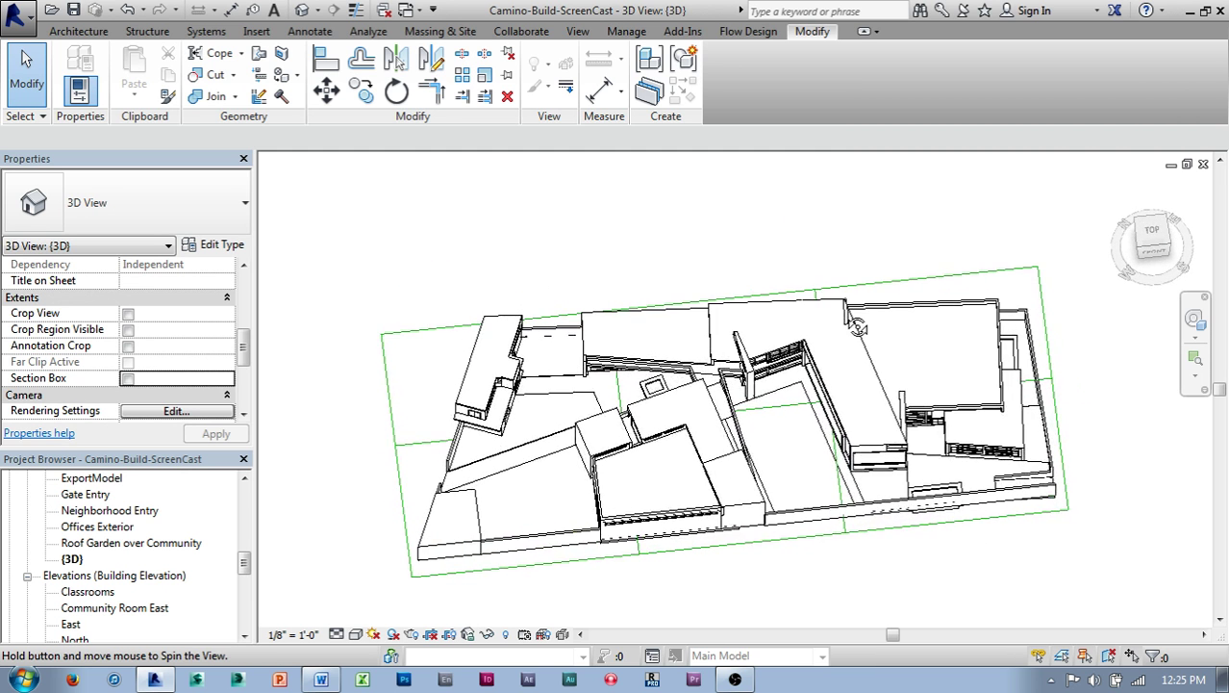
middle_click_drag(721, 223, 726, 229)
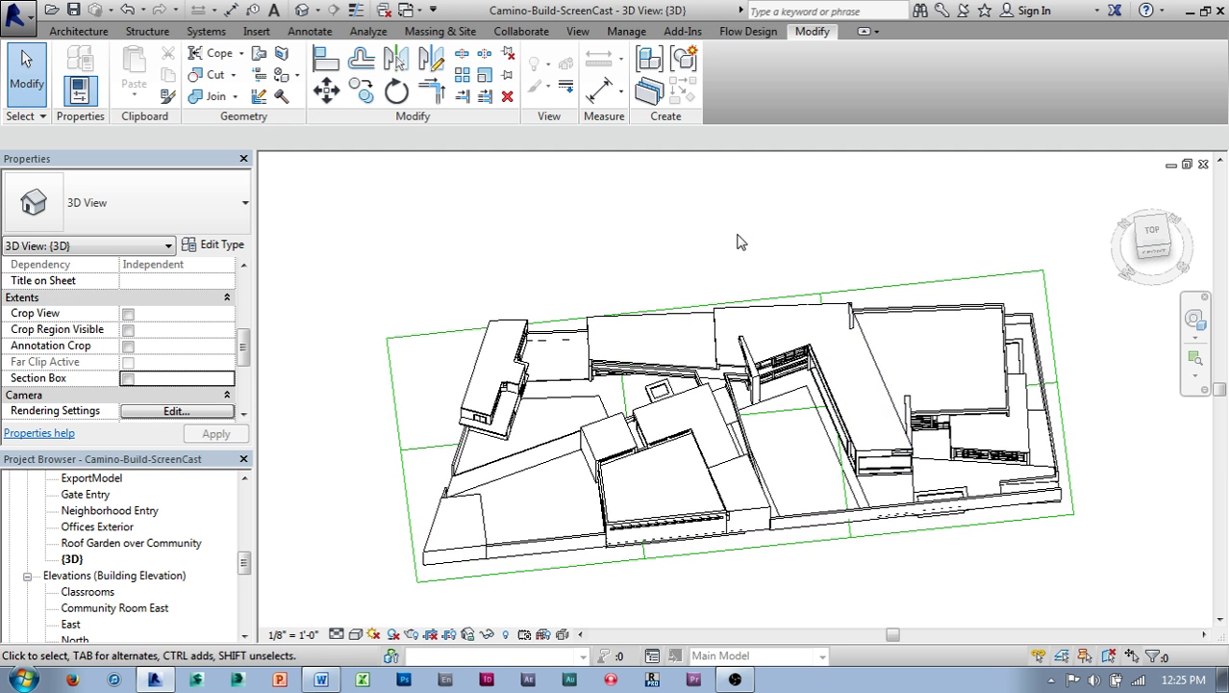
left_click(1159, 236)
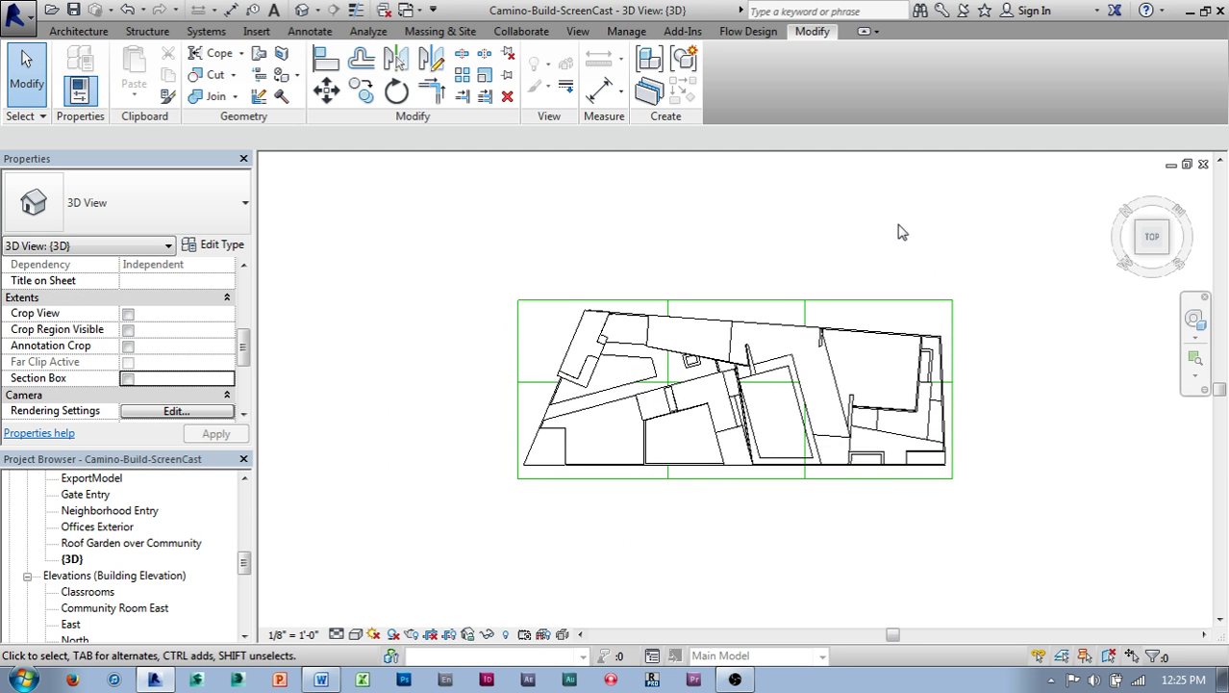
scroll(884, 223, "down", 1)
middle_click_drag(898, 236, 904, 222)
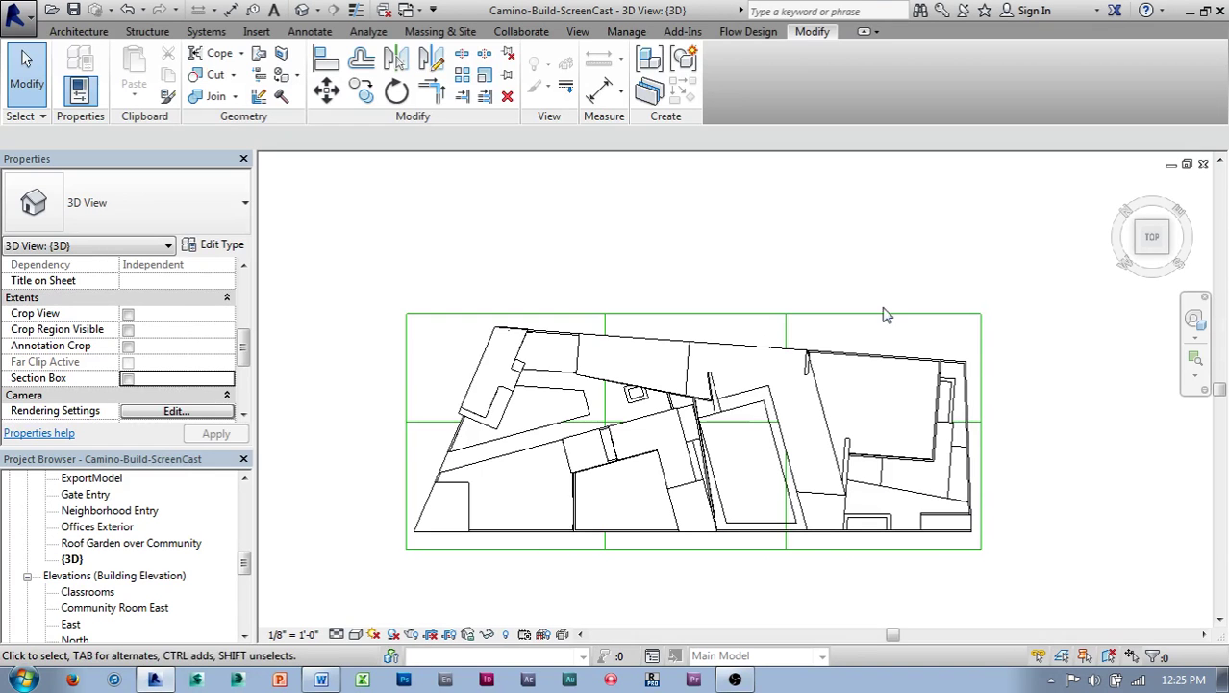
middle_click_drag(869, 313, 856, 286)
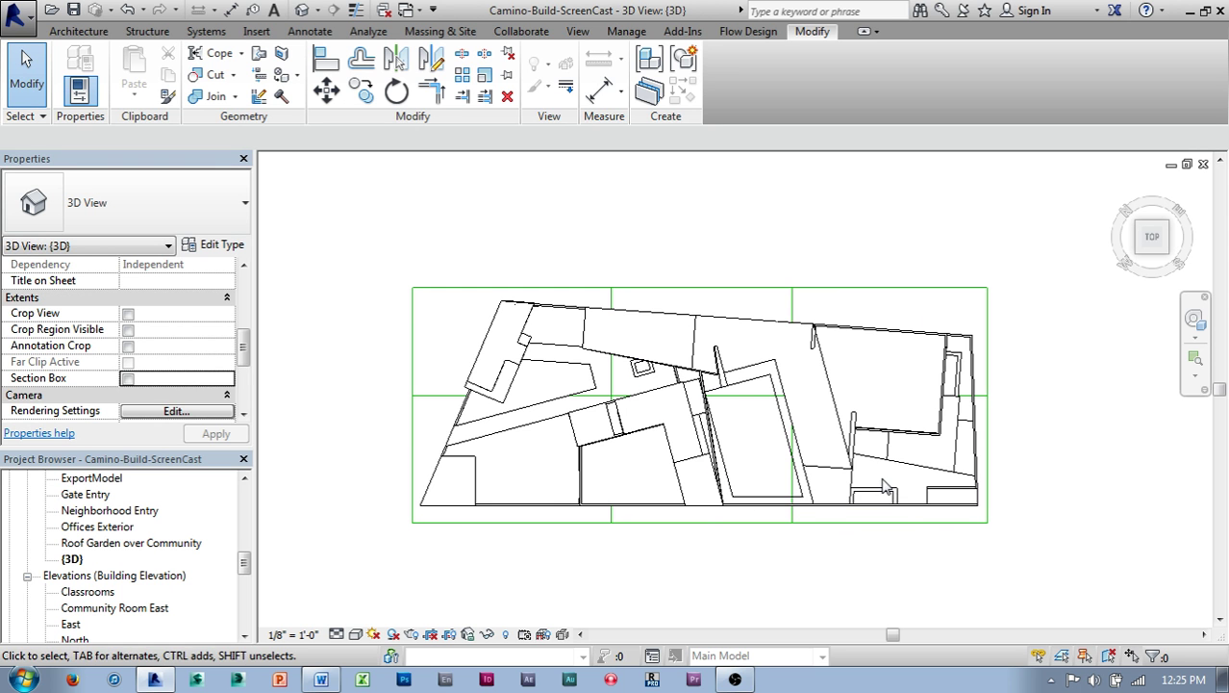
scroll(823, 268, "up", 1)
middle_click_drag(828, 267, 843, 251)
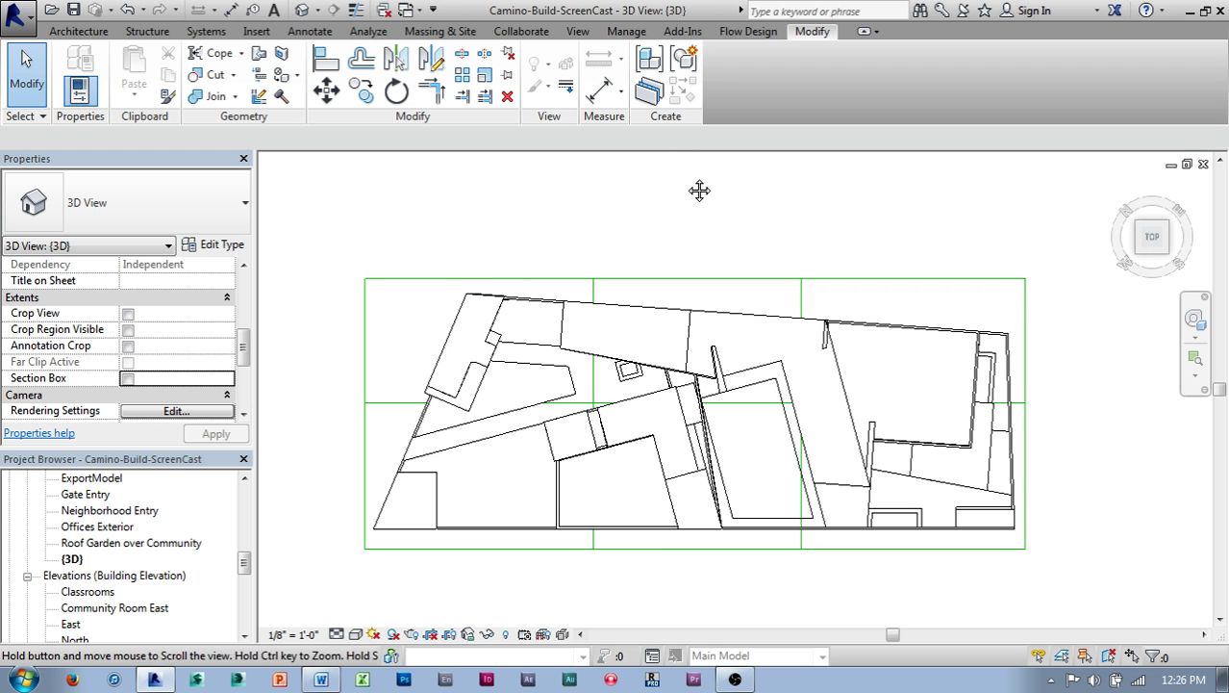
middle_click_drag(686, 182, 690, 189)
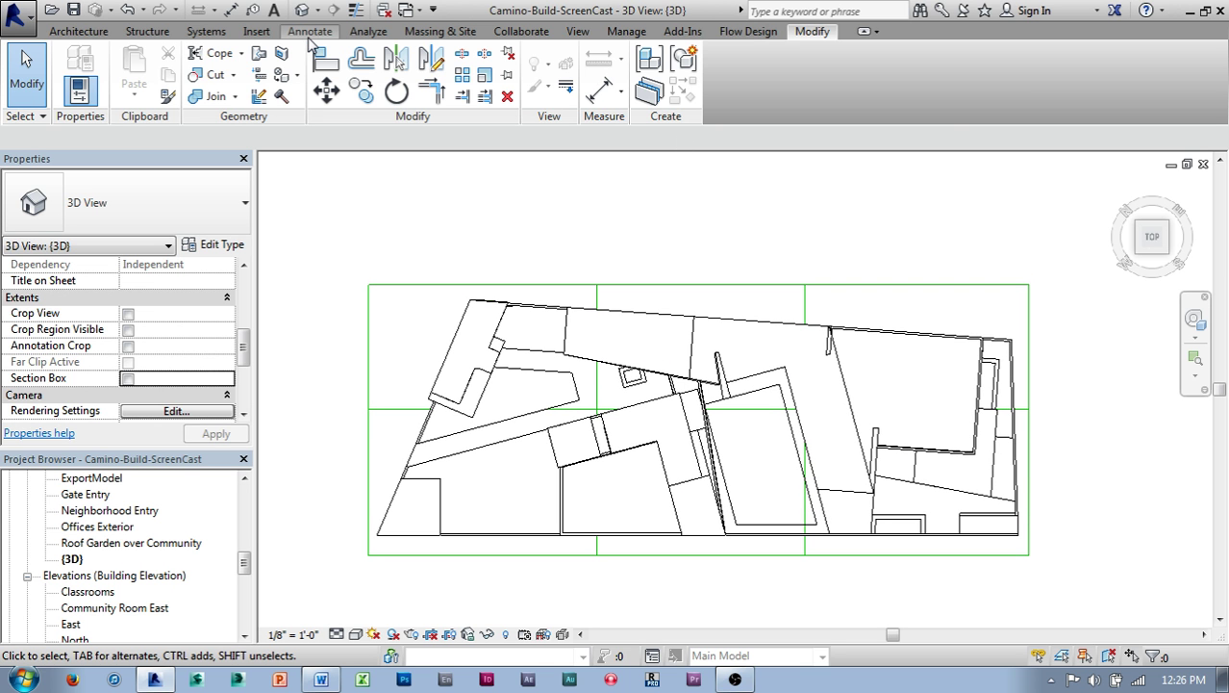
Dismiss the save reminder and place model text reading 1 in the upper-right cell of the green grid.
left_click(75, 31)
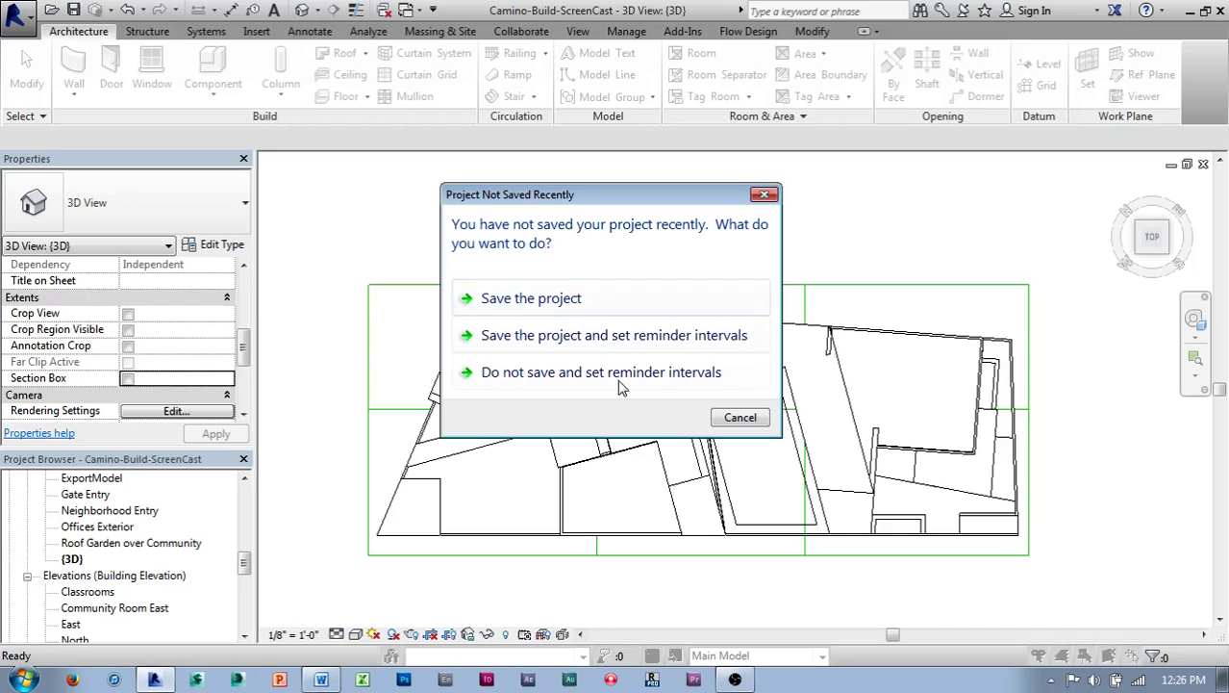
left_click(729, 415)
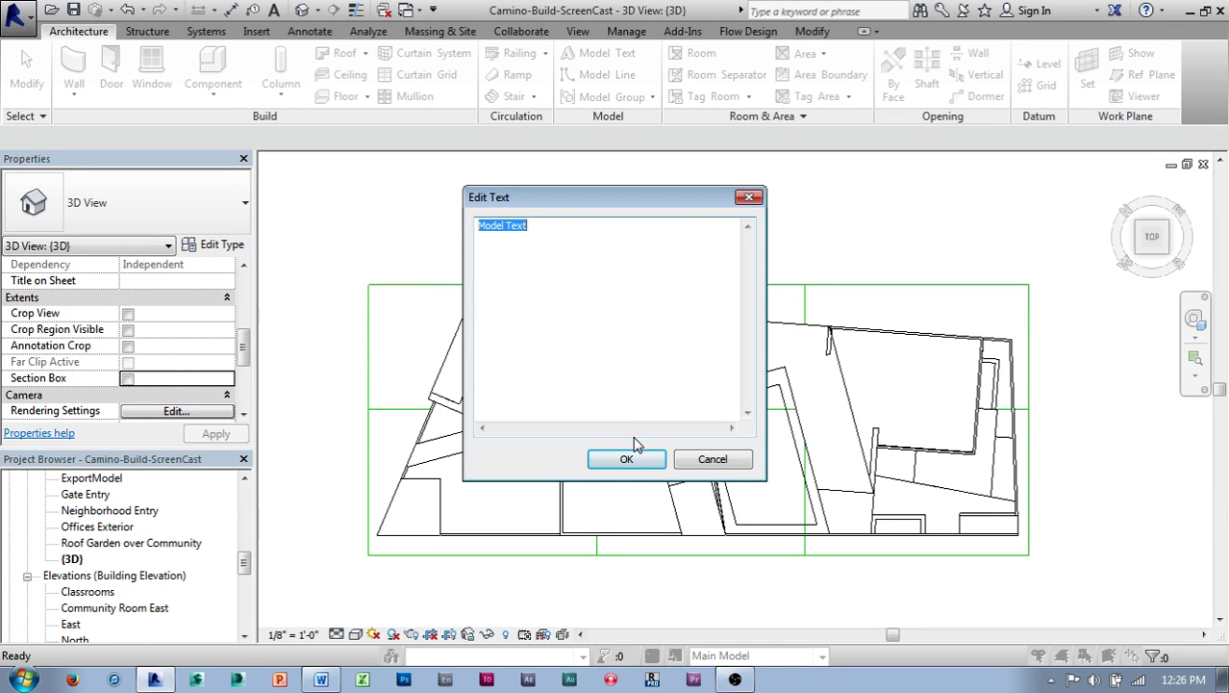
left_click(628, 460)
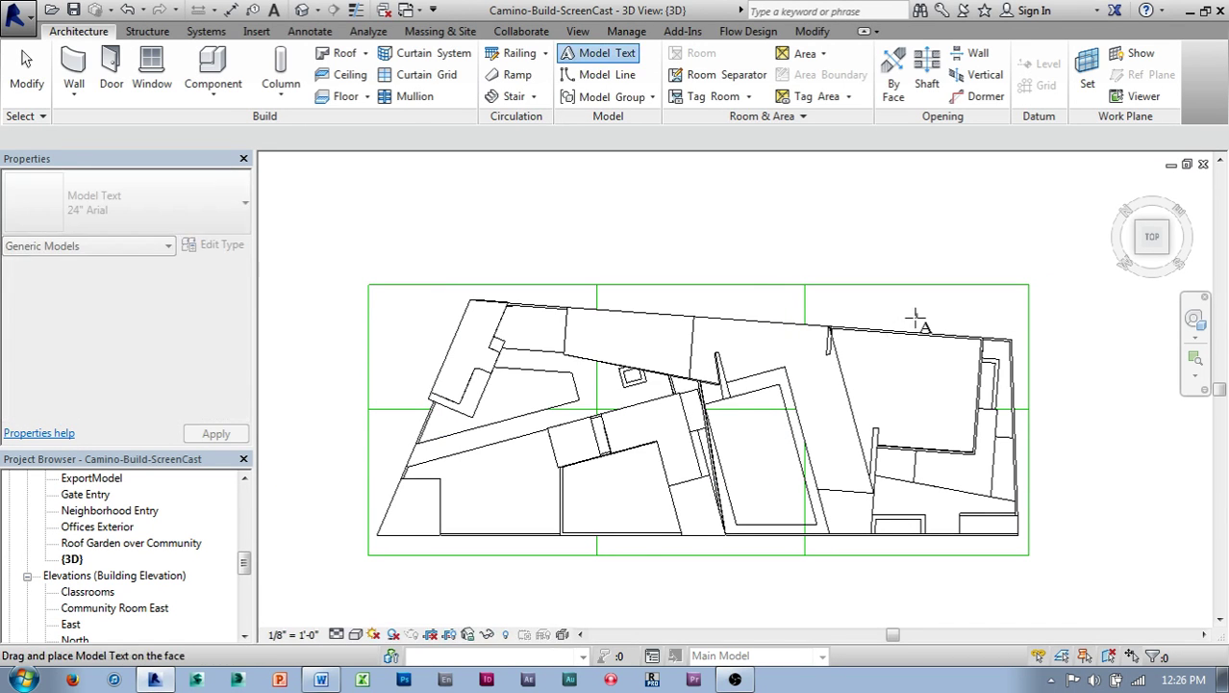
scroll(918, 315, "up", 3)
left_click(906, 271)
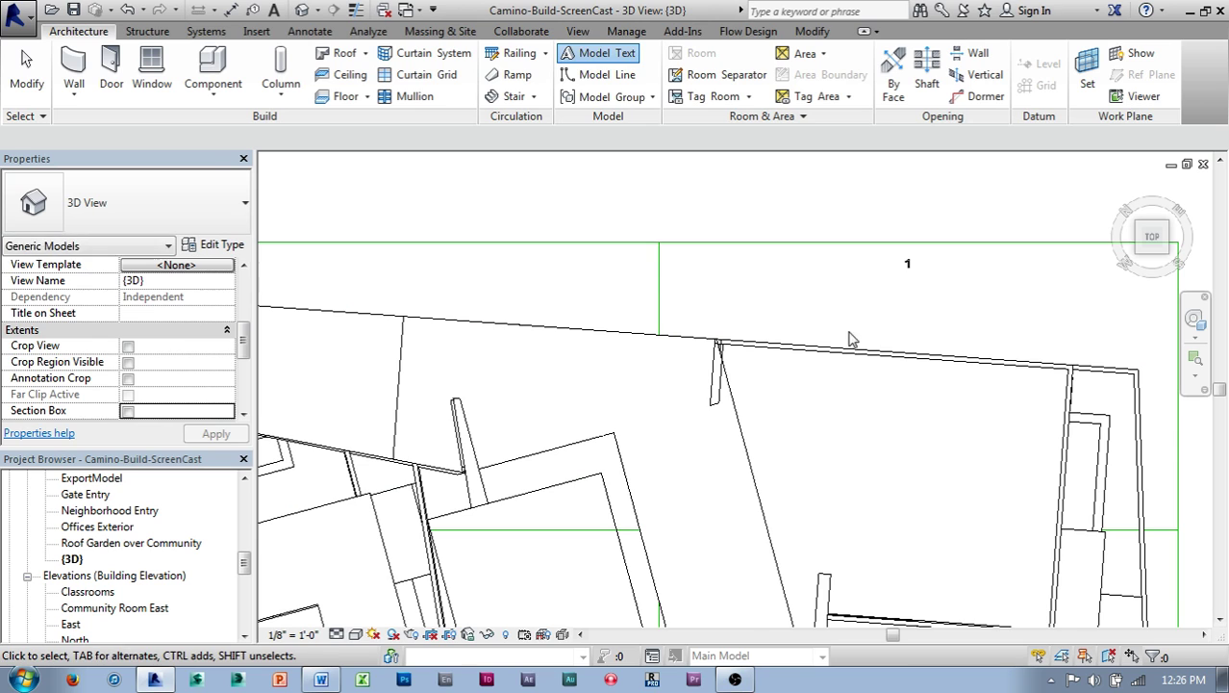
Examine the placed model text 1 from an oblique 3D angle and return to the top view.
scroll(837, 321, "down", 4)
middle_click_drag(836, 321, 870, 363)
scroll(869, 363, "up", 5)
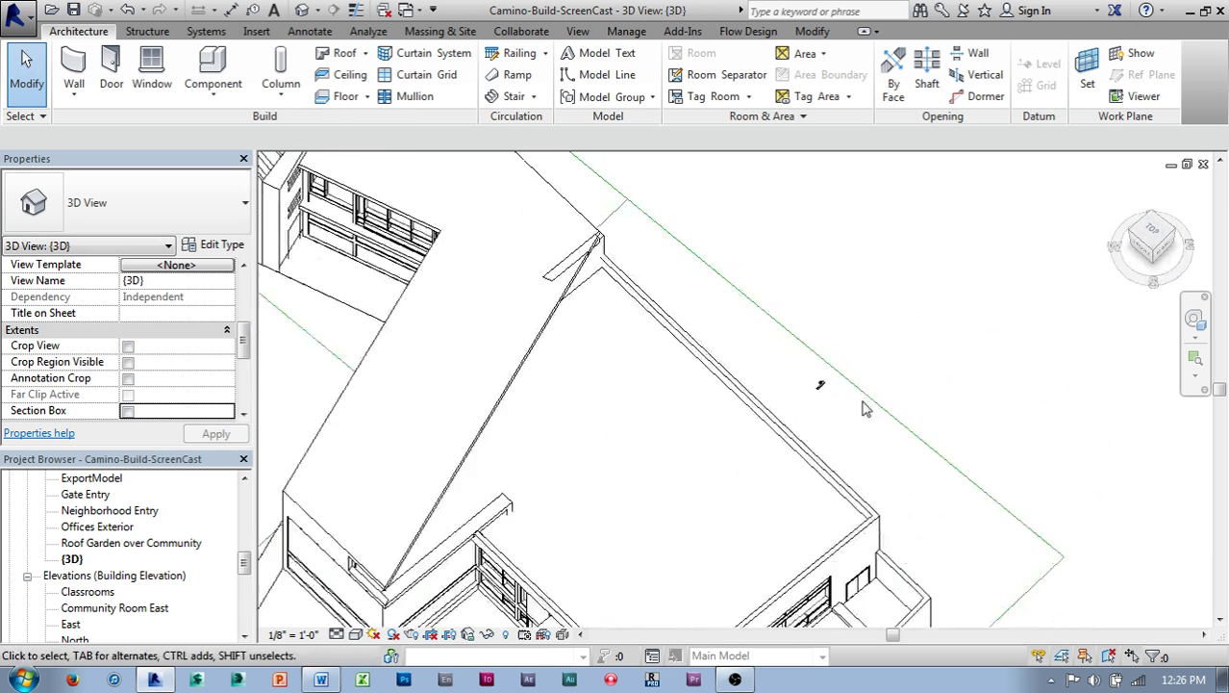
scroll(826, 356, "up", 4)
scroll(756, 360, "down", 1)
scroll(756, 361, "down", 3)
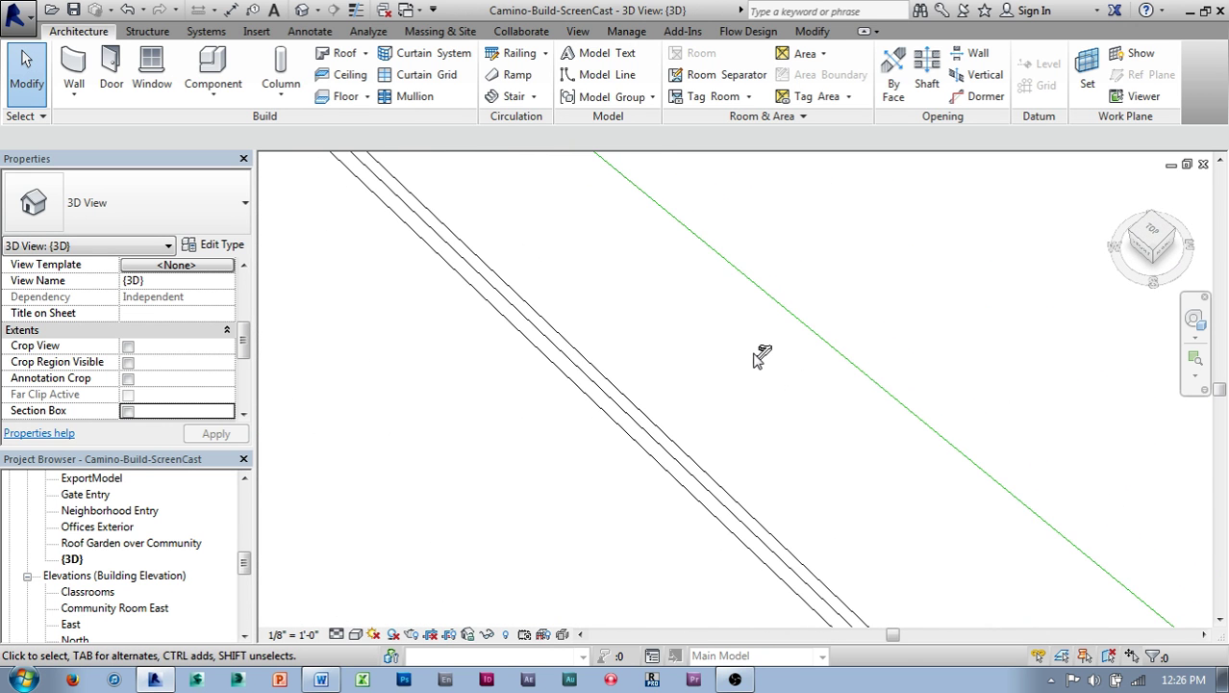
left_click(1157, 236)
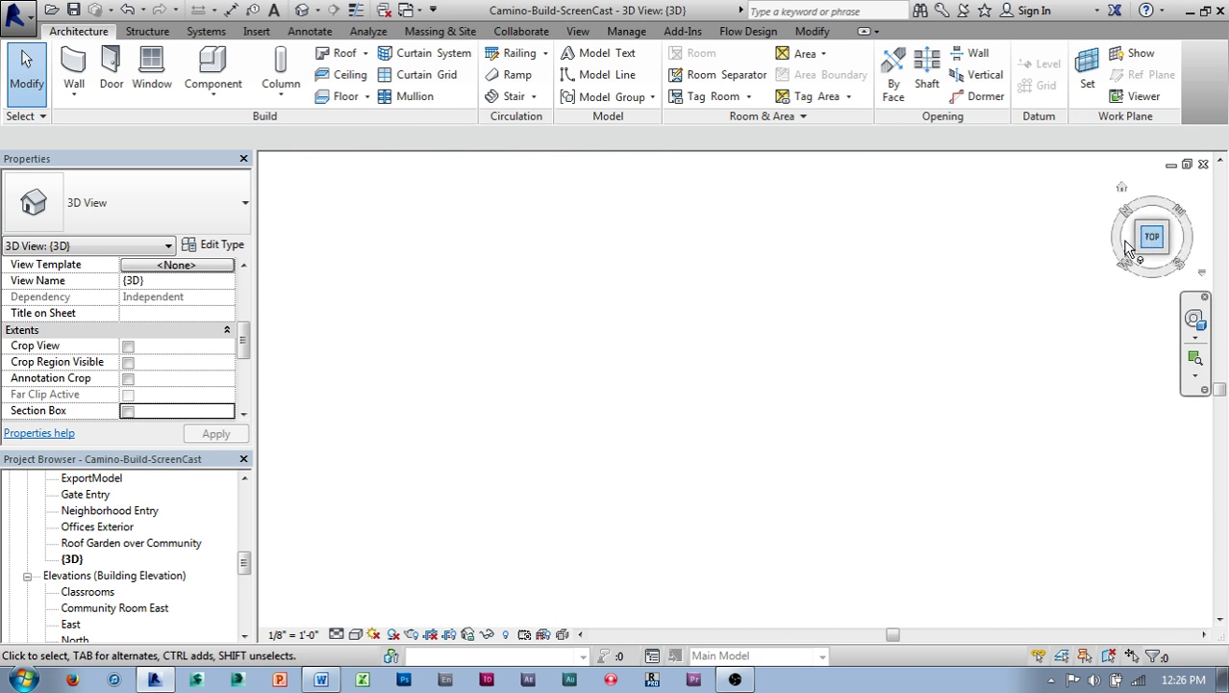
scroll(820, 278, "up", 2)
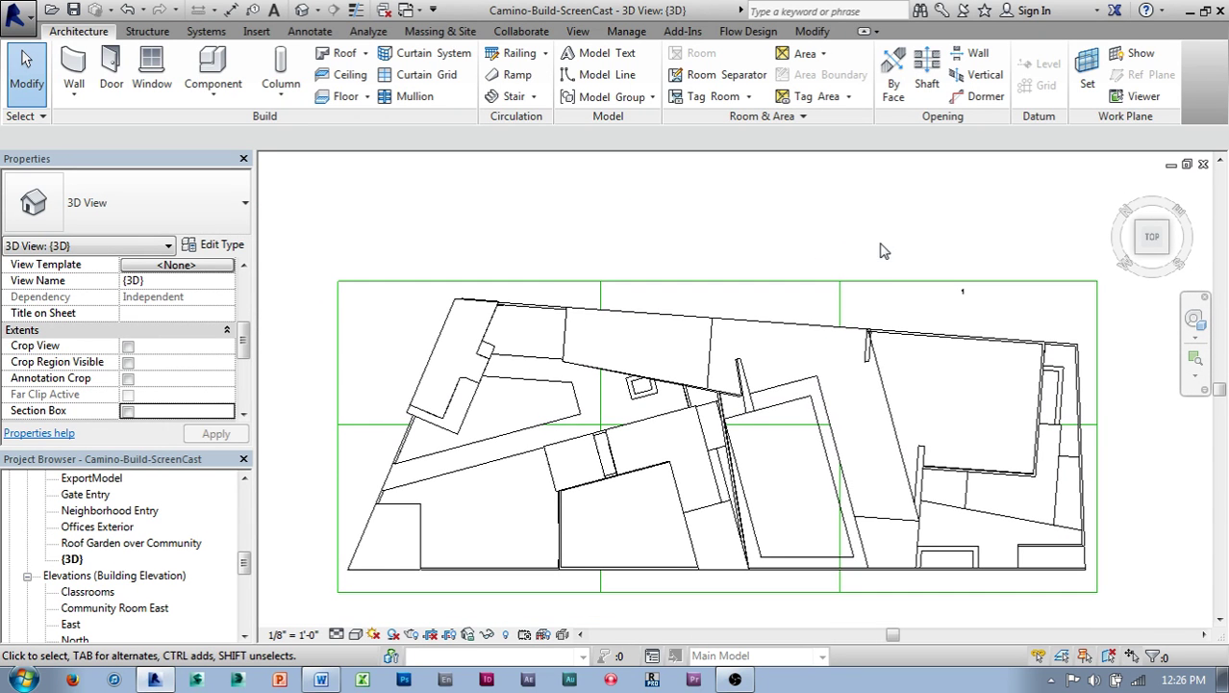
scroll(883, 251, "up", 3)
middle_click_drag(923, 250, 894, 200)
scroll(895, 202, "down", 2)
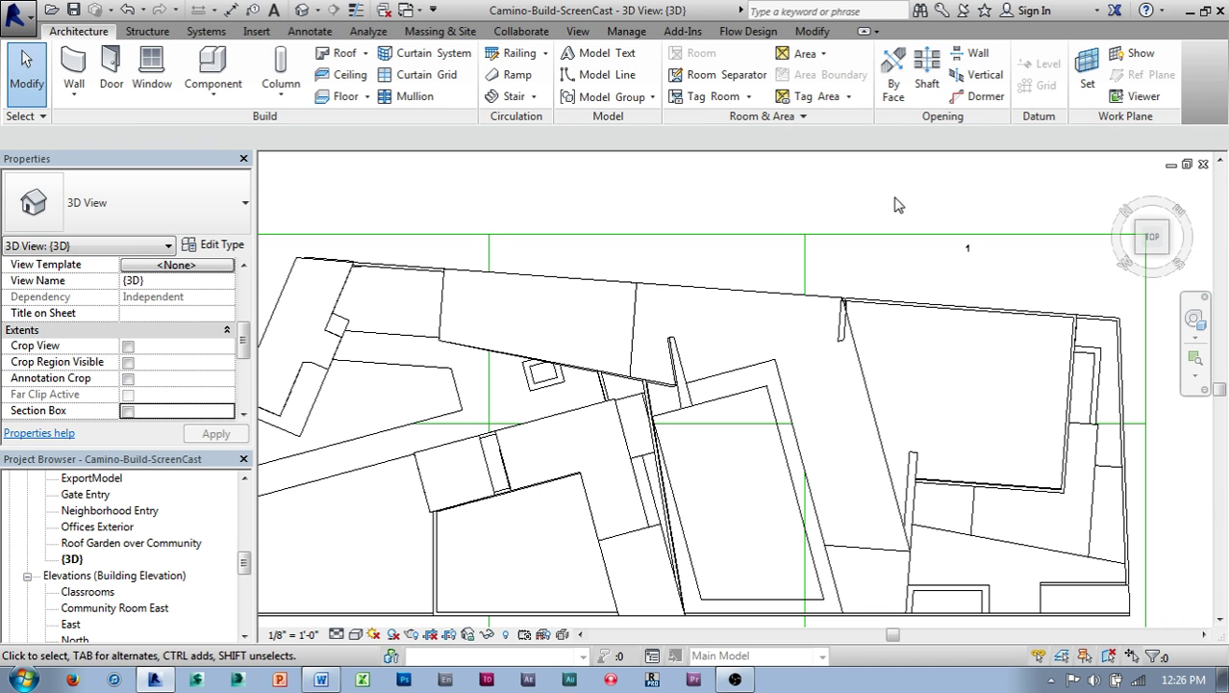
mouse_move(911, 210)
middle_mouse_down()
mouse_move(932, 214)
mouse_move(921, 214)
middle_mouse_up()
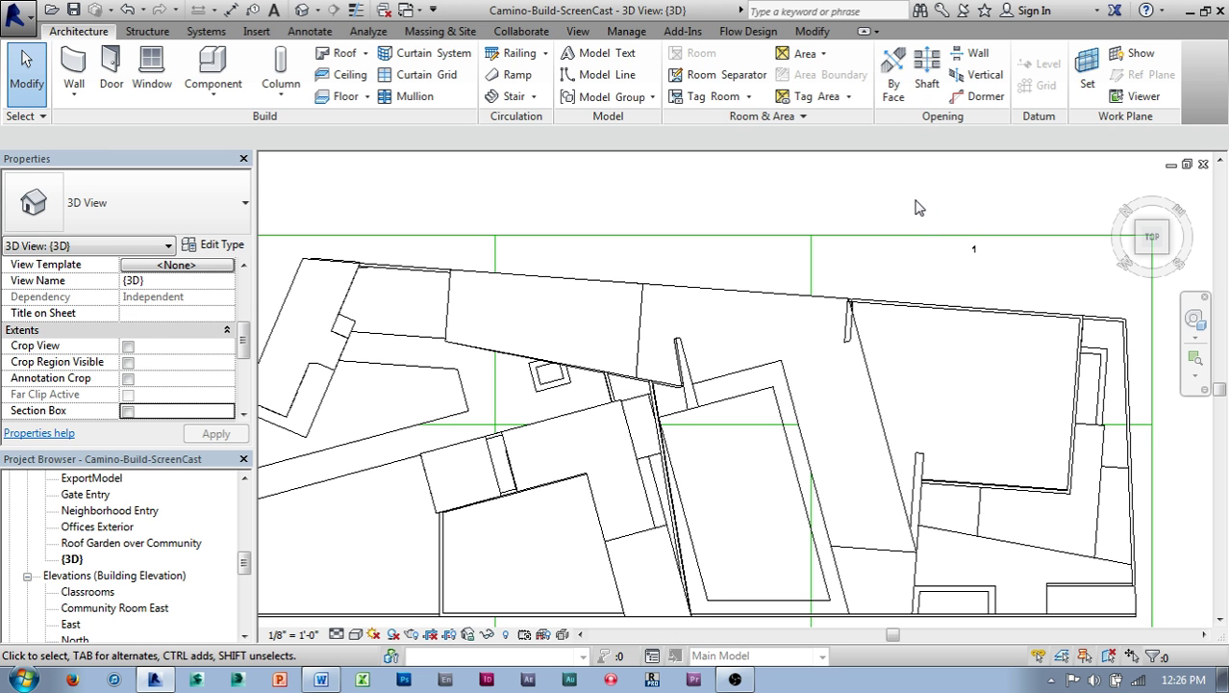
Copy the model text 1 about 111' horizontally into the upper-middle grid cell and change the copy's text to 2.
left_click(1006, 275)
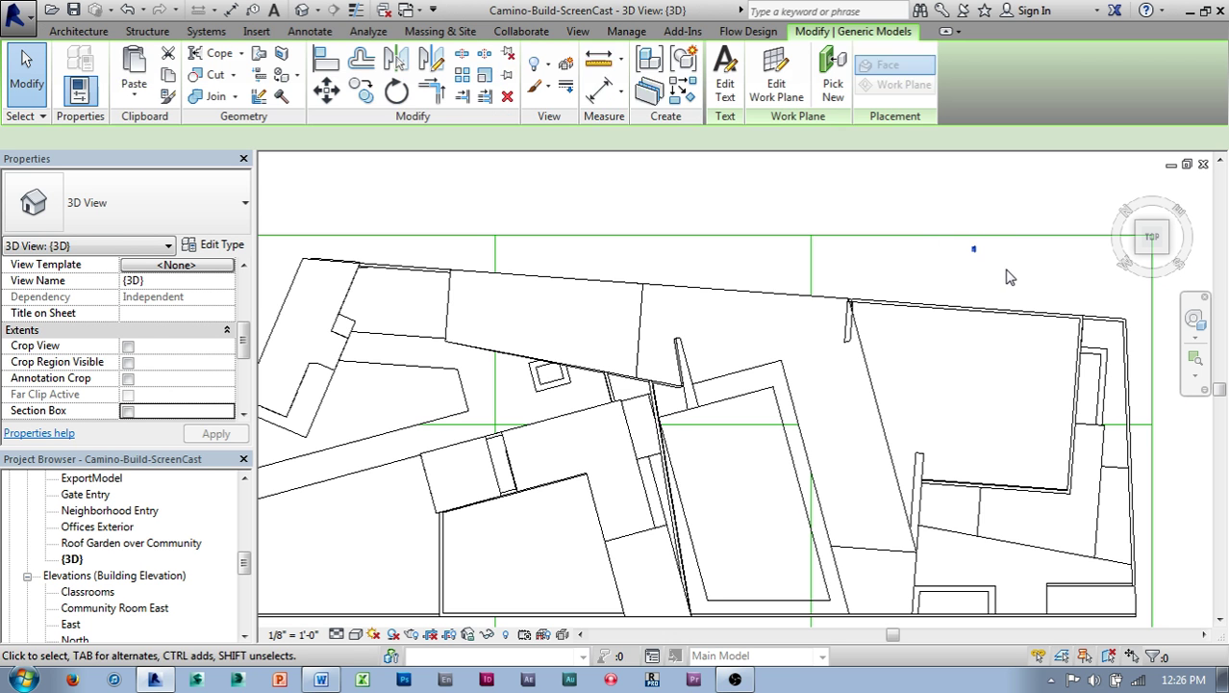
middle_click_drag(931, 274, 1007, 317)
scroll(968, 282, "up", 1)
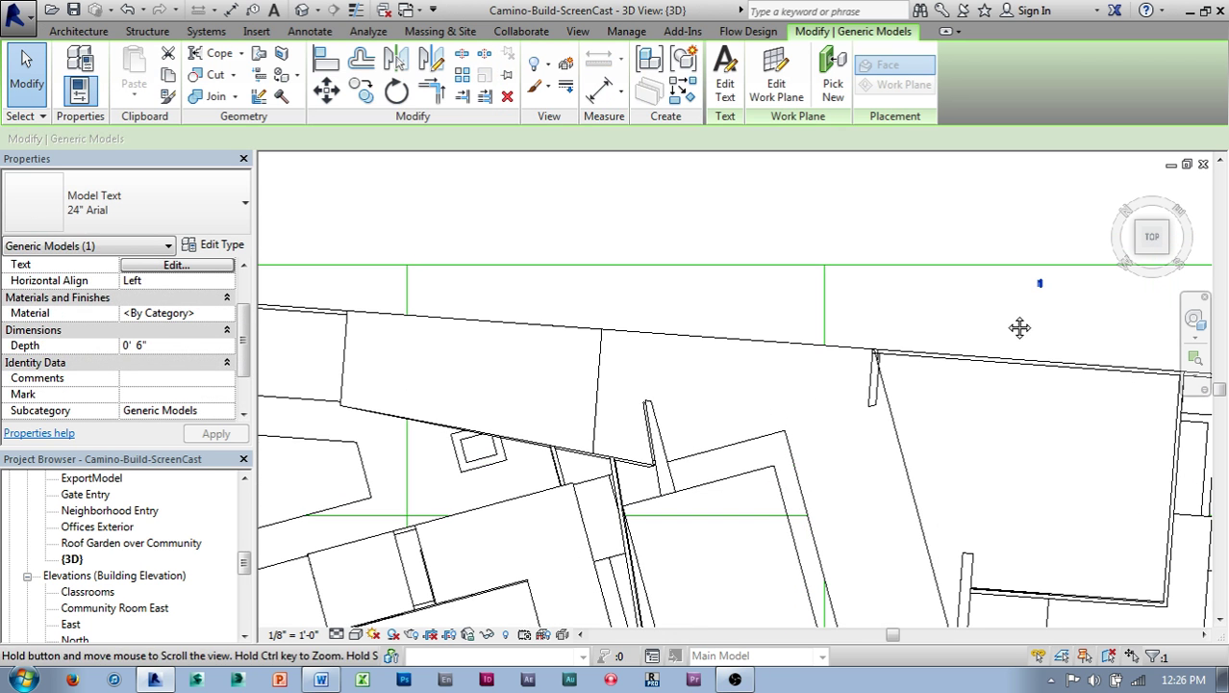
key("m")
key("v")
left_click(1037, 302)
middle_click_drag(721, 322, 908, 314)
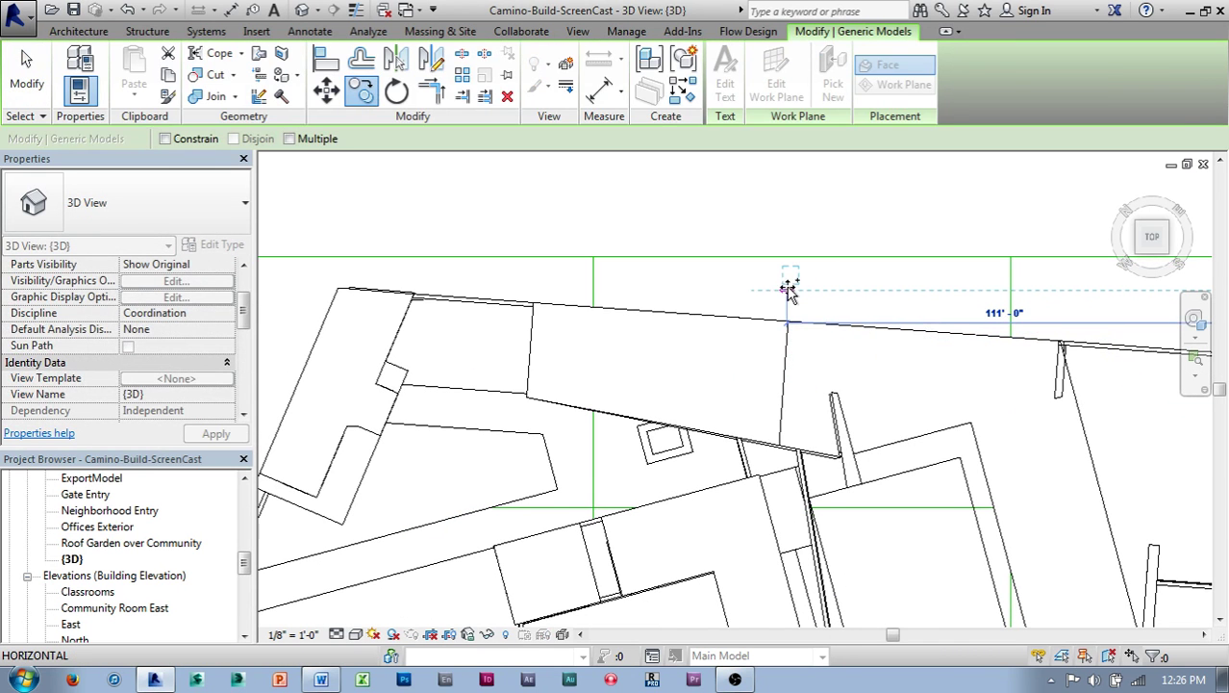
left_click(793, 294)
key("Escape")
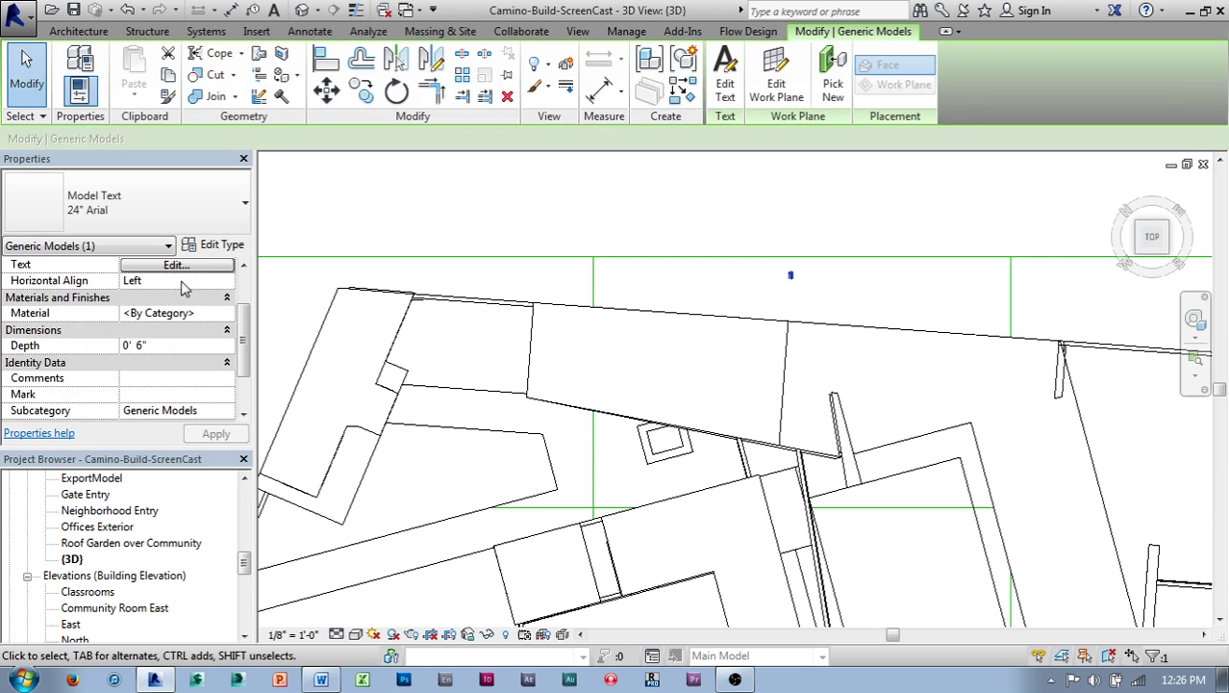
left_click(178, 265)
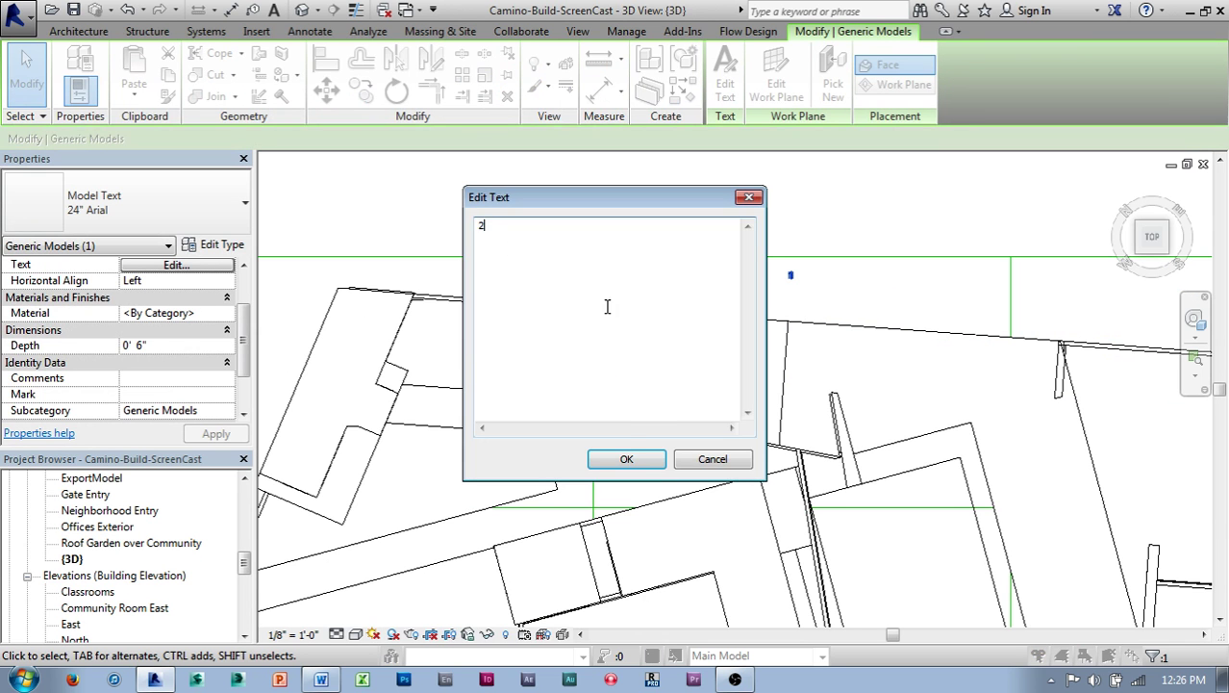
left_click(626, 458)
Copy the model text 2 horizontally 133'-6" into the upper-left grid cell and change the copy to that cell's number.
middle_click_drag(716, 203, 889, 203)
key("c")
left_click(911, 195)
middle_click_drag(601, 204, 765, 186)
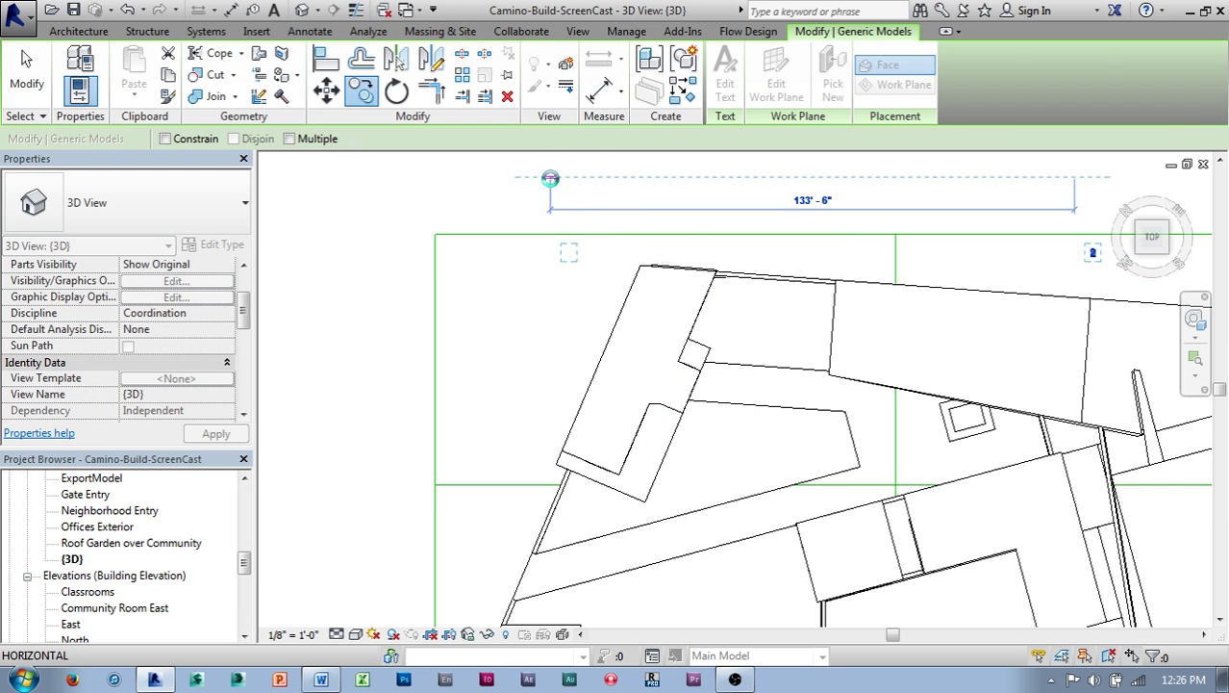
left_click(550, 178)
left_click(567, 254)
left_click(179, 264)
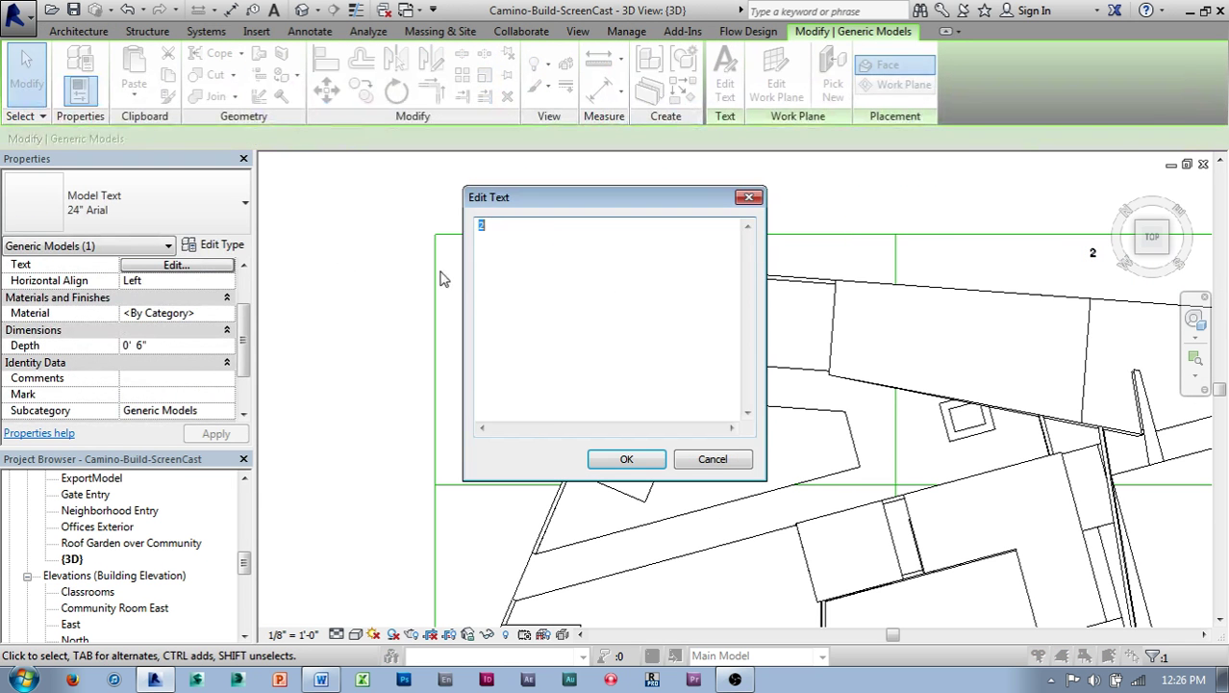
left_click(640, 463)
Copy the upper-left model text about 129' down into the lower-left grid cell and change the copy's text to 6.
middle_click_drag(497, 322, 591, 271)
key("m")
key("v")
left_click(576, 192)
scroll(585, 312, "down", 1)
middle_click_drag(585, 316, 617, 184)
middle_click_drag(606, 371, 618, 325)
scroll(604, 382, "up", 3)
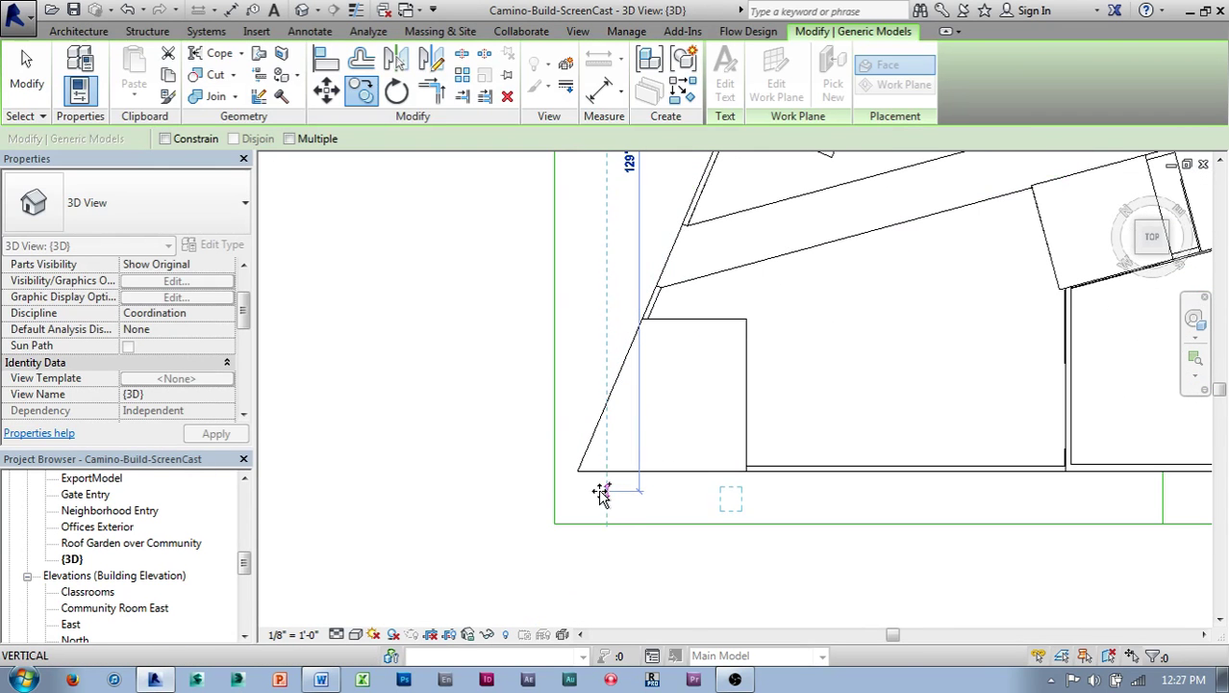
left_click(598, 497)
left_click(203, 266)
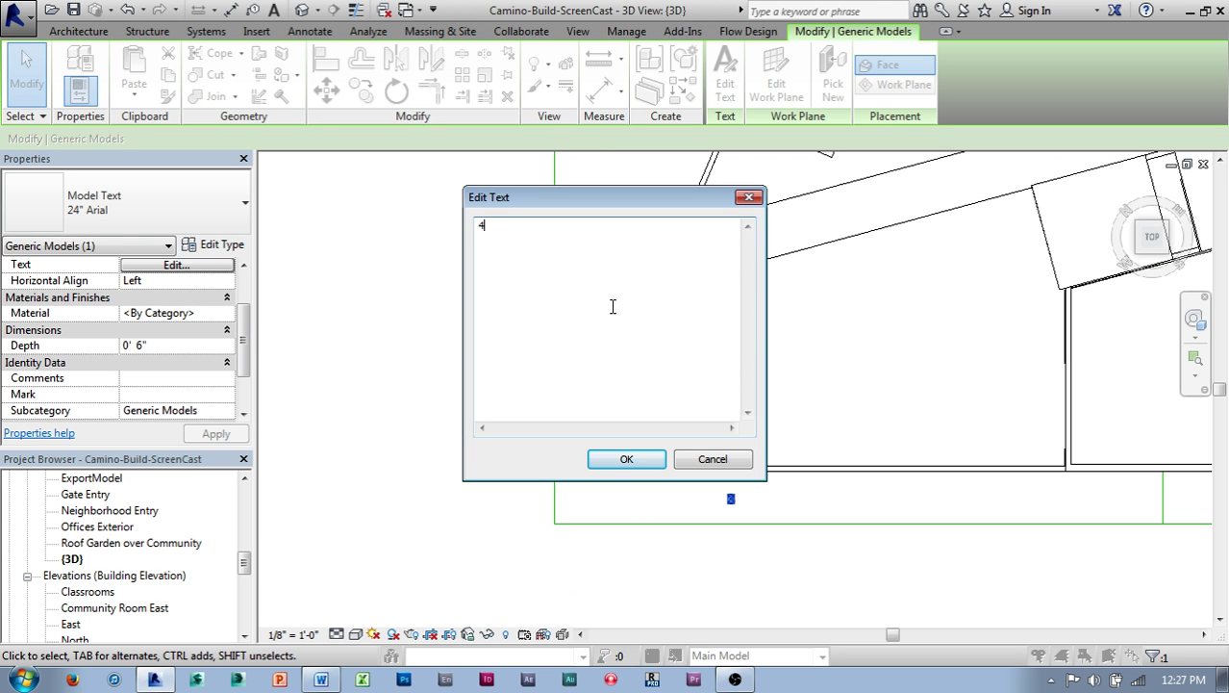
left_click(626, 458)
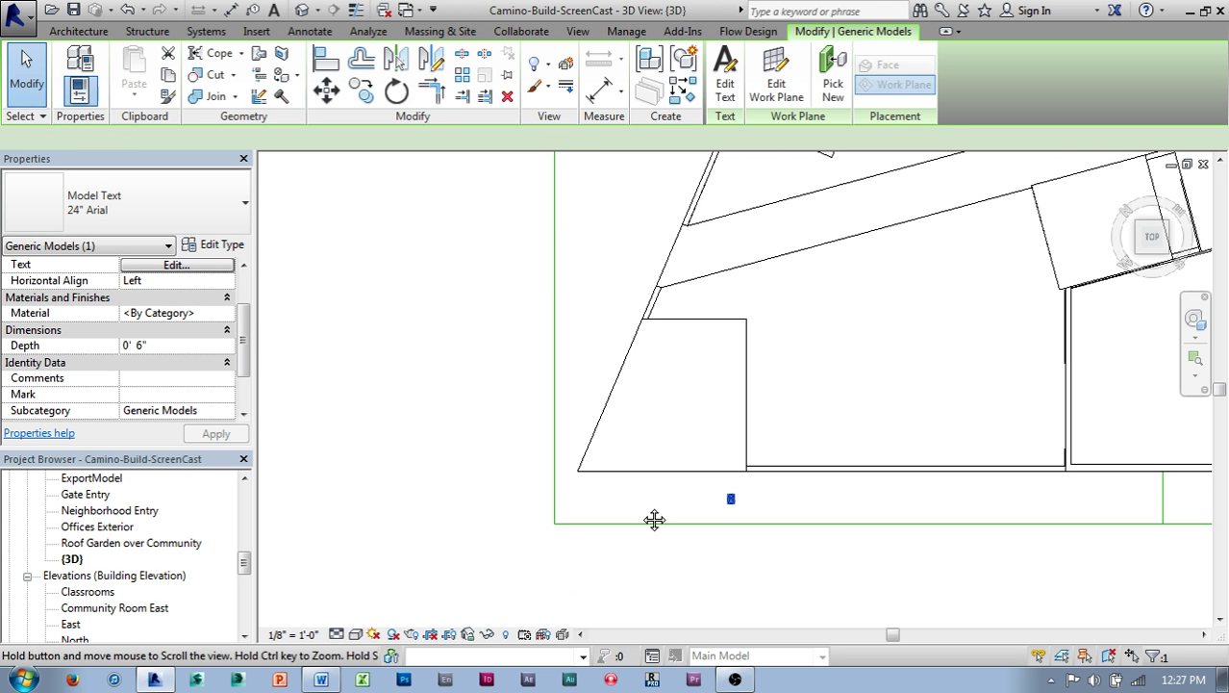
Copy the model text 6 horizontally from the lower-left grid cell into the lower-middle cell.
middle_click_drag(654, 518, 541, 495)
key("m")
key("v")
left_click(545, 498)
middle_click_drag(770, 499, 409, 479)
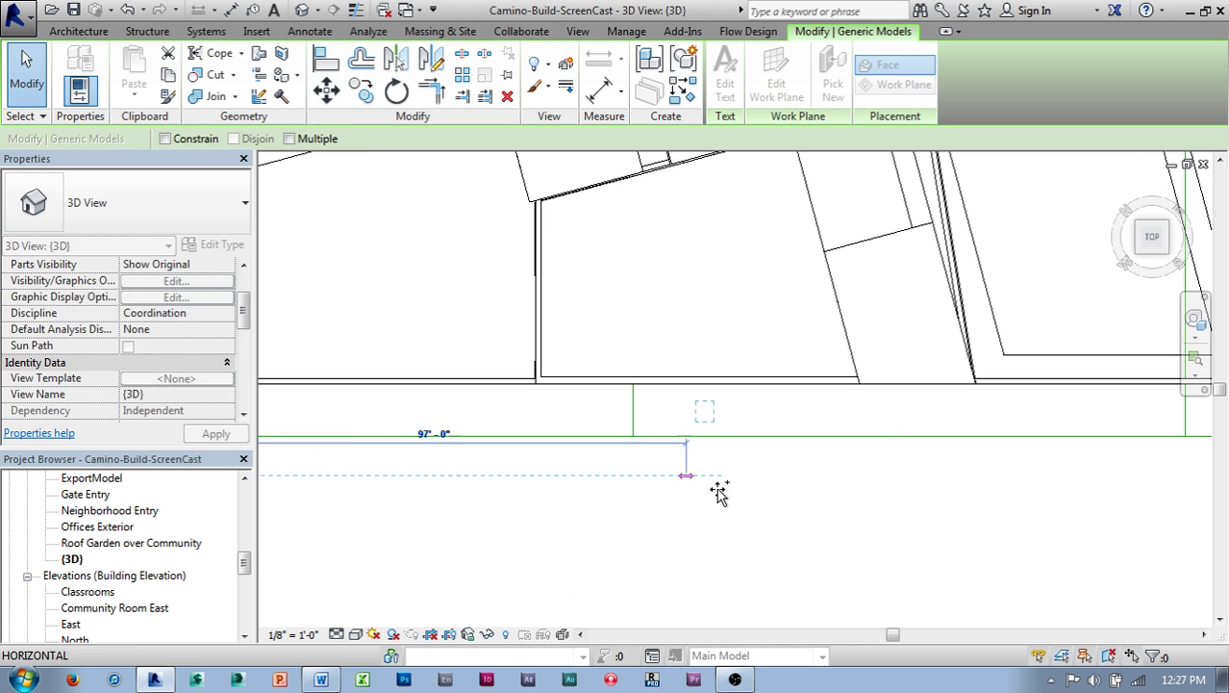
left_click(886, 481)
middle_click_drag(914, 496, 705, 417)
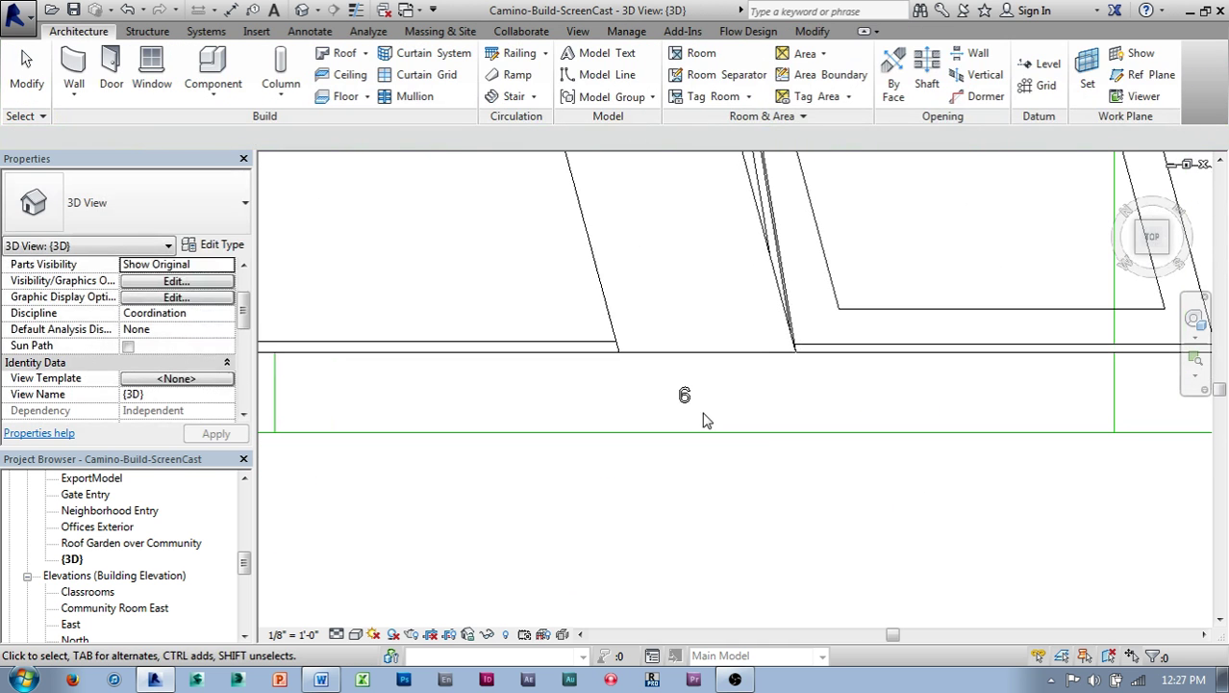
Change the text of the copied number in the lower-middle grid cell to 5.
left_click(681, 392)
left_click(165, 268)
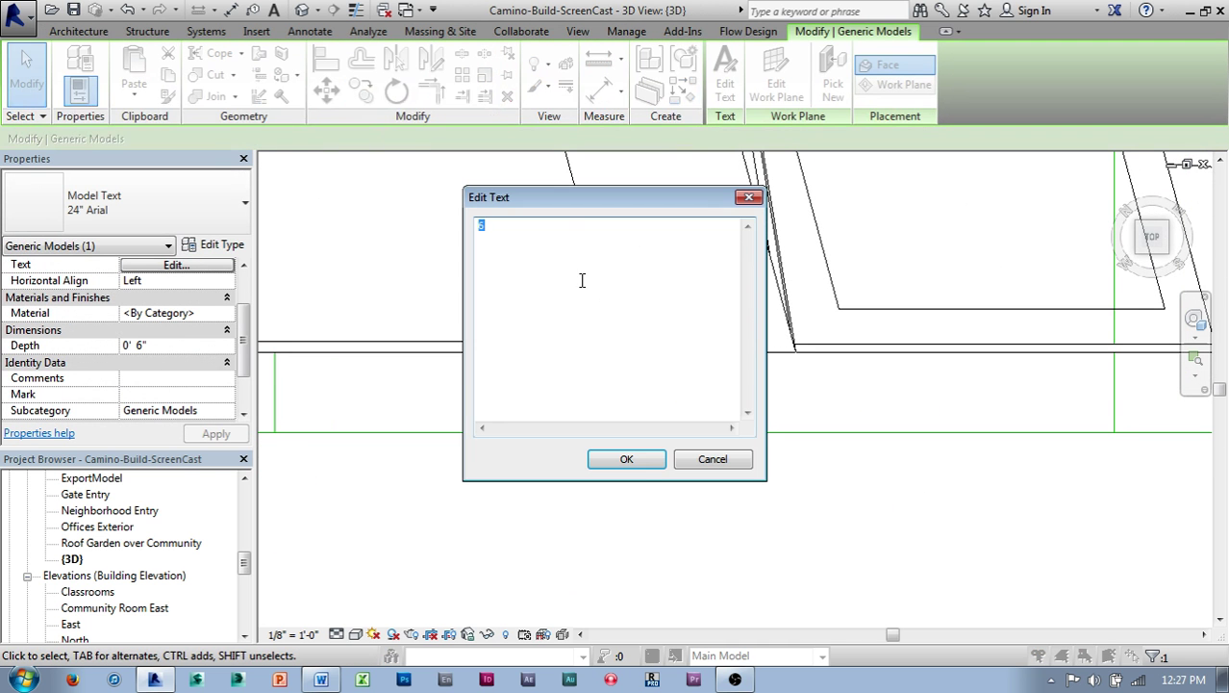
type("5")
left_click(626, 459)
Copy the model text 5 from the lower-middle grid cell into the lower-right cell.
key("c")
key("o")
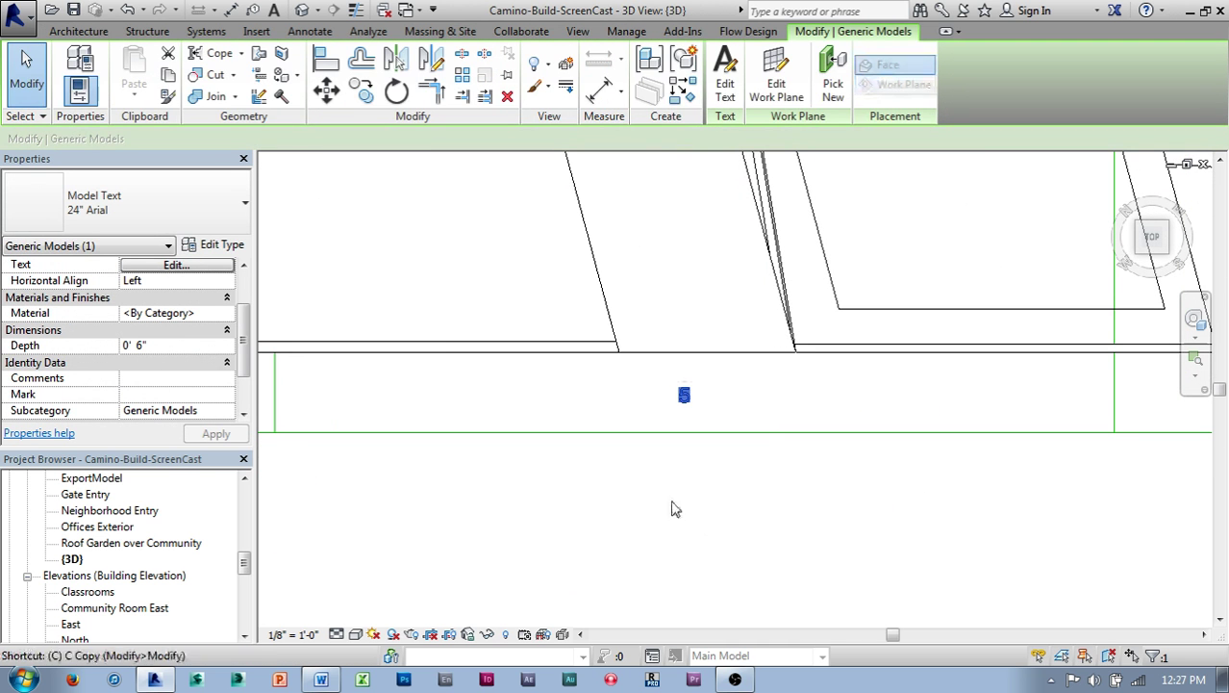
left_click(681, 490)
middle_click_drag(688, 490, 75, 446)
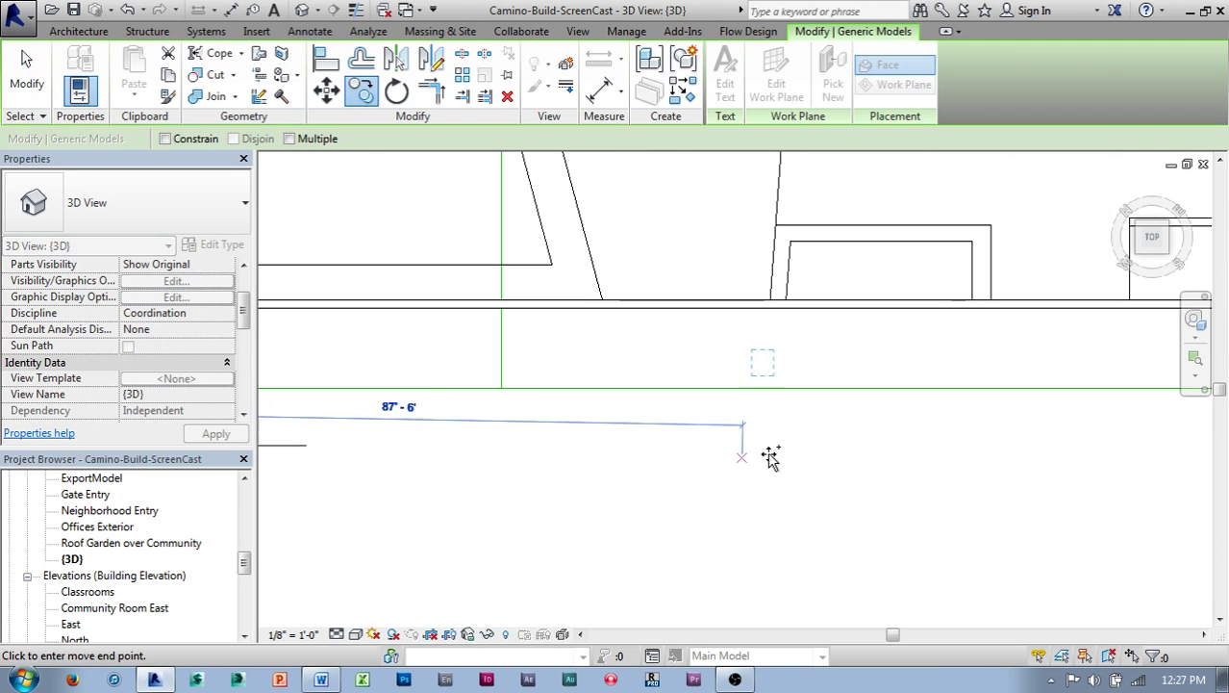
left_click(939, 445)
left_click(943, 458)
middle_click_drag(942, 458, 796, 448)
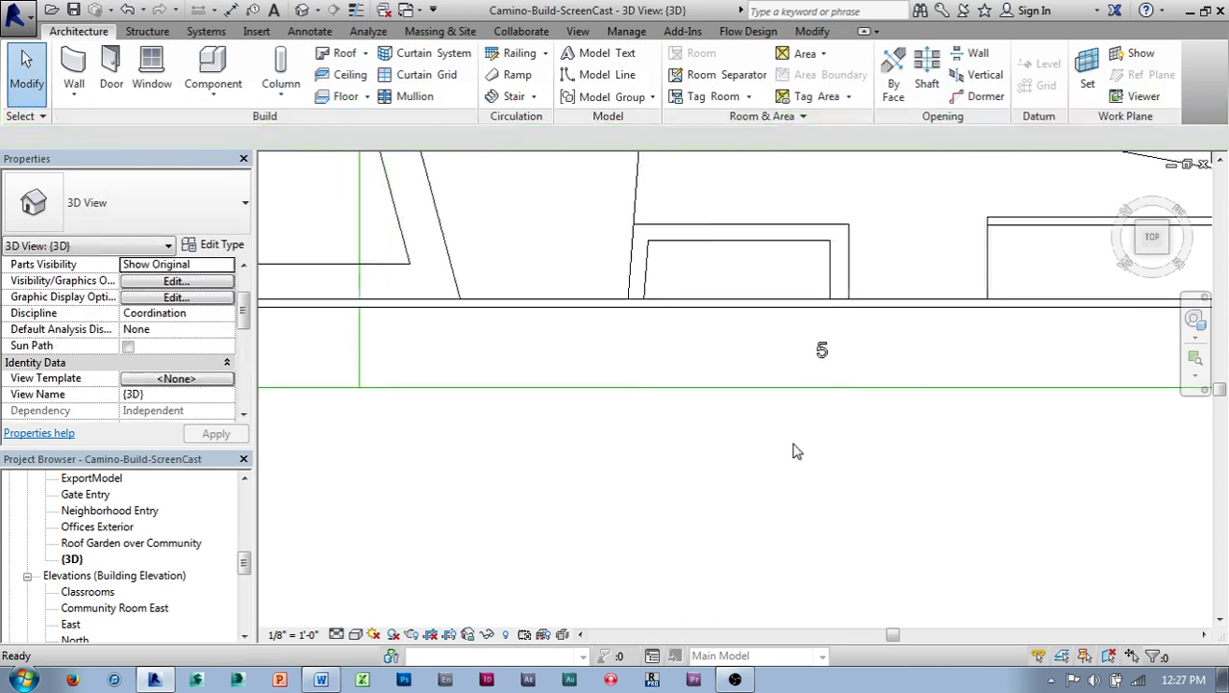
Change the text of the copied 5 in the lower-right grid cell to that cell's own number.
left_click(819, 350)
left_click(176, 264)
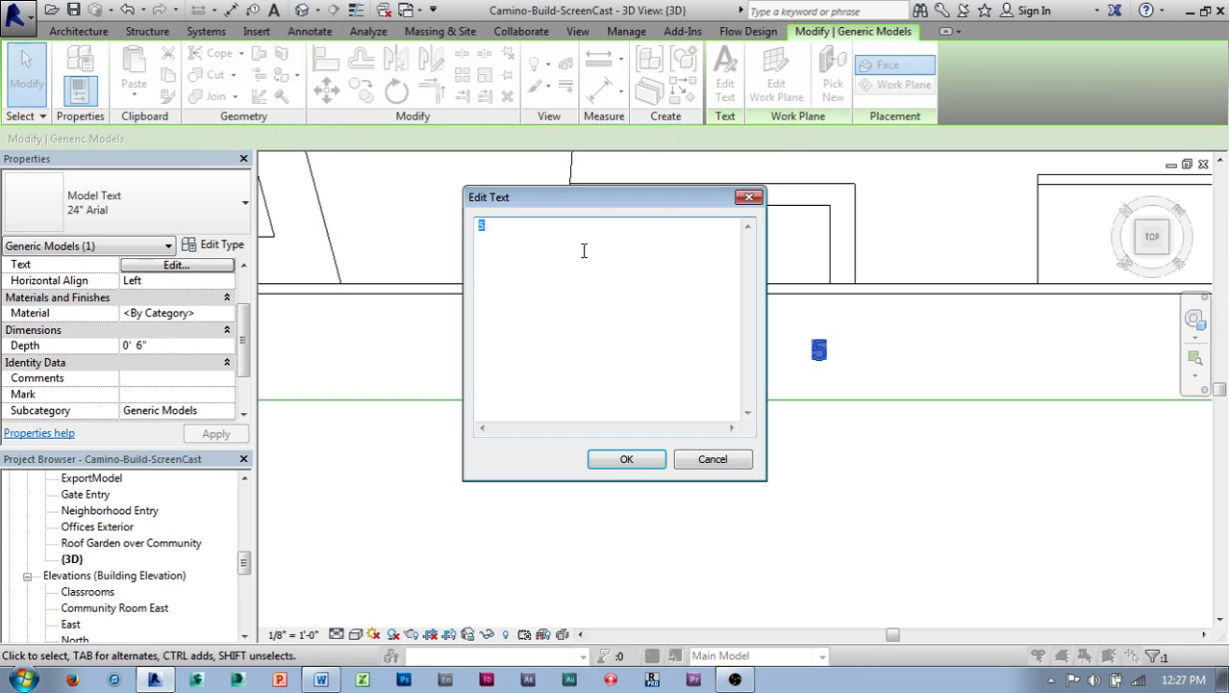
left_click(626, 460)
left_click(631, 482)
scroll(630, 488, "down", 5)
middle_click_drag(644, 497, 820, 564)
scroll(953, 284, "down", 2)
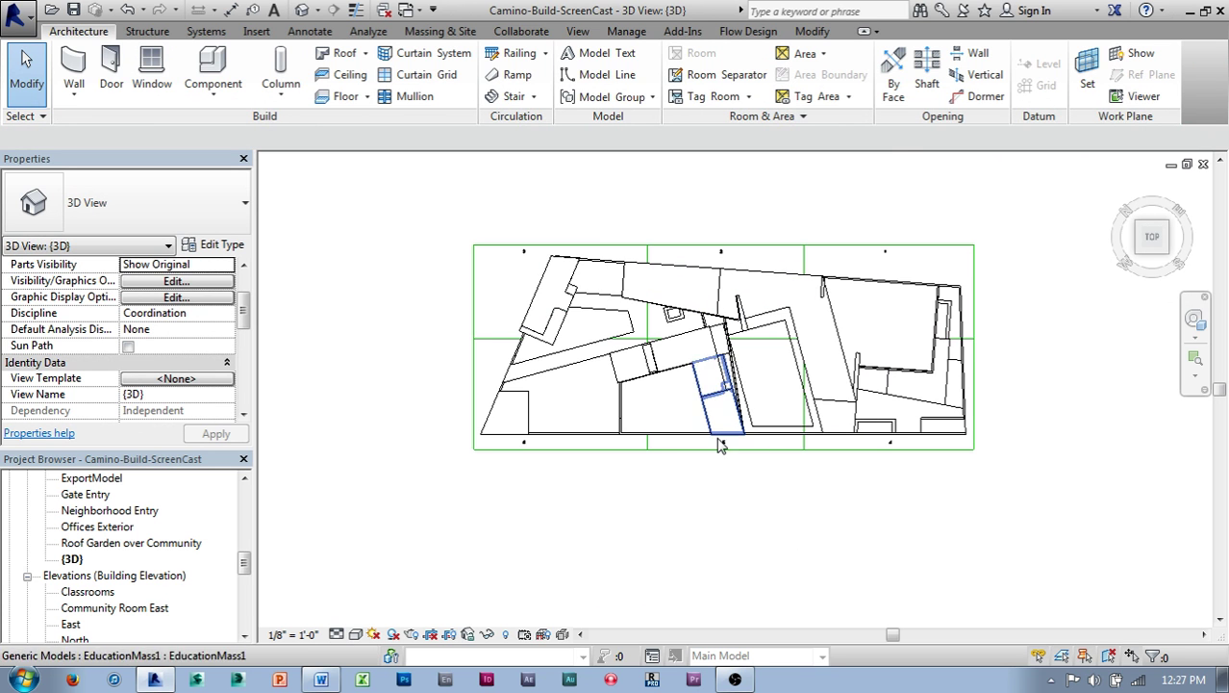
Examine the numbers around the grid sections, first from the top and then in a tilted 3D view of the building.
scroll(625, 518, "up", 2)
middle_click_drag(635, 531, 601, 606)
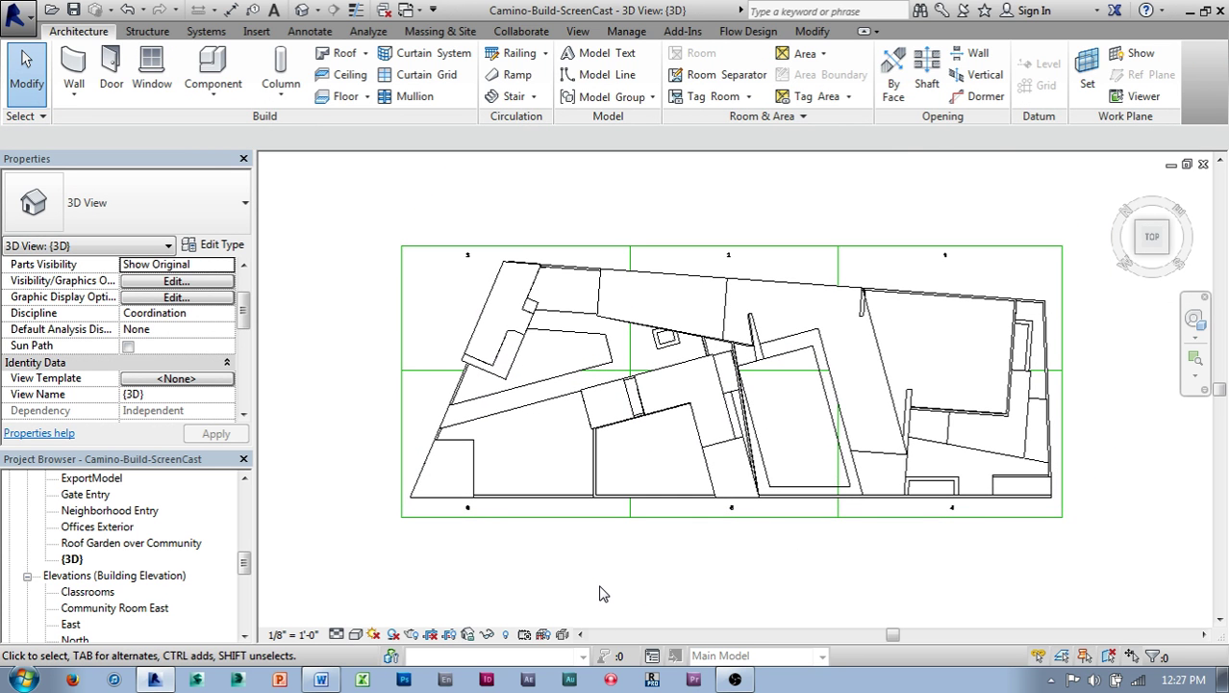
middle_click_drag(600, 594, 808, 515, "shift")
middle_click_drag(893, 504, 784, 528, "shift")
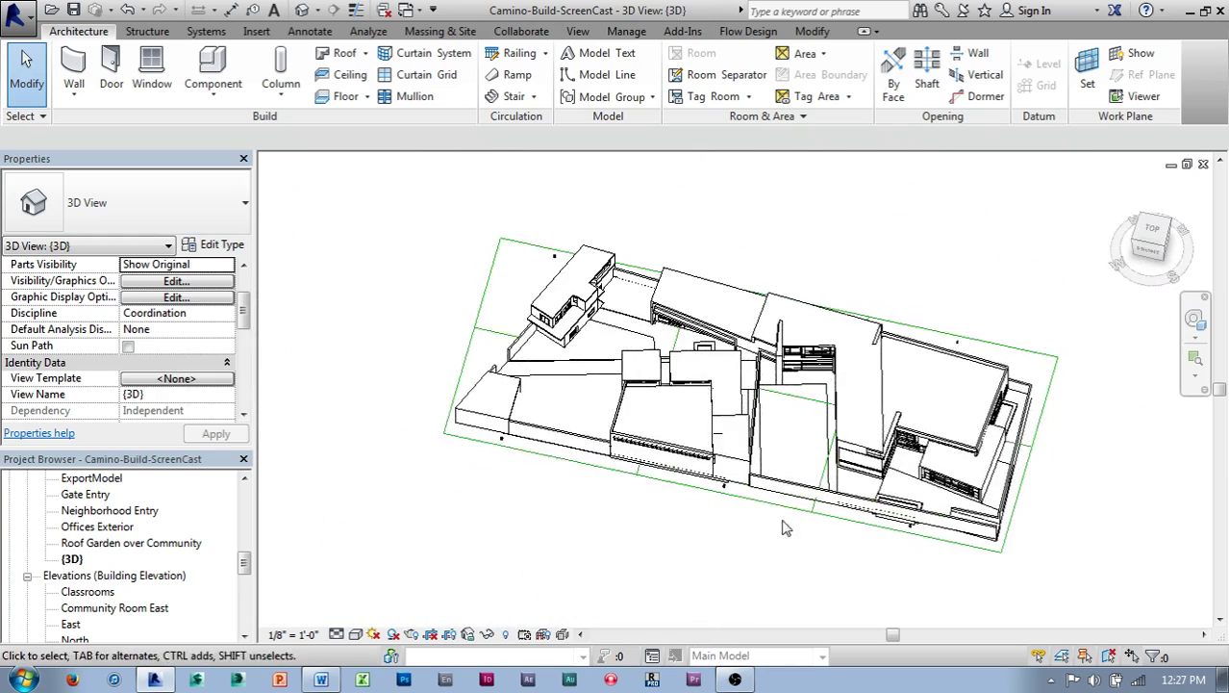
middle_click_drag(640, 542, 599, 542)
scroll(1040, 408, "up", 3)
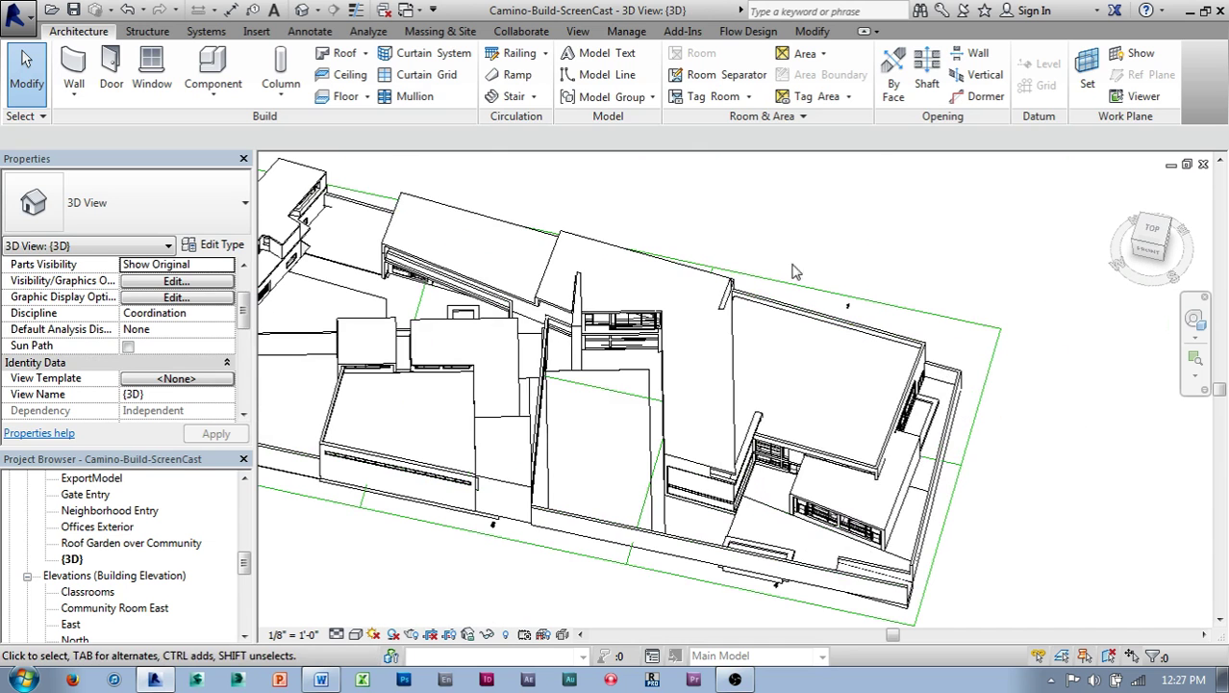
middle_click_drag(780, 241, 873, 252)
scroll(918, 255, "down", 3)
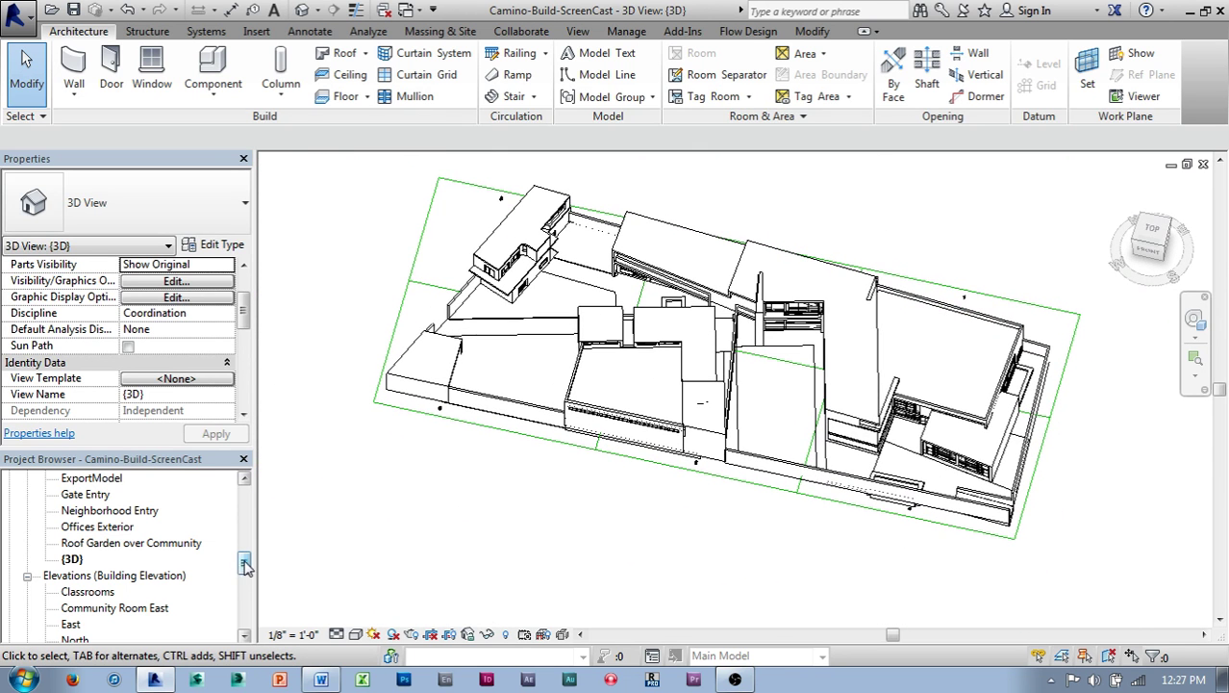
Duplicate the {3D} view.
right_click(71, 560)
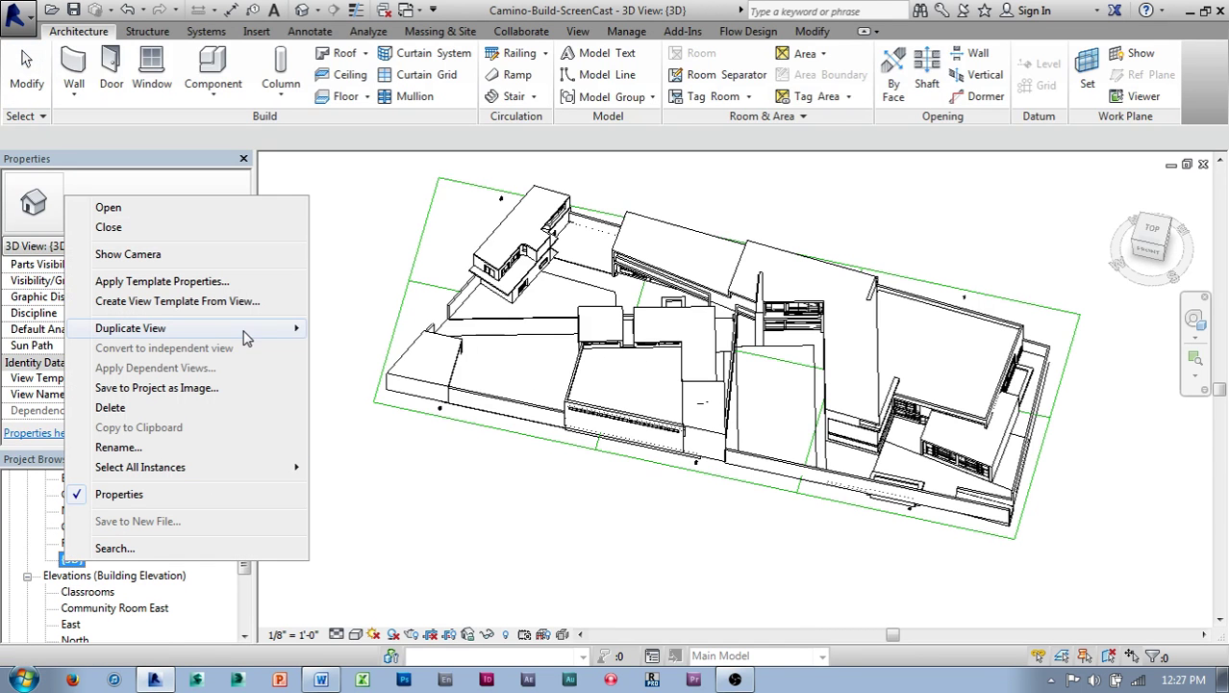
mouse_move(248, 331)
left_click(348, 328)
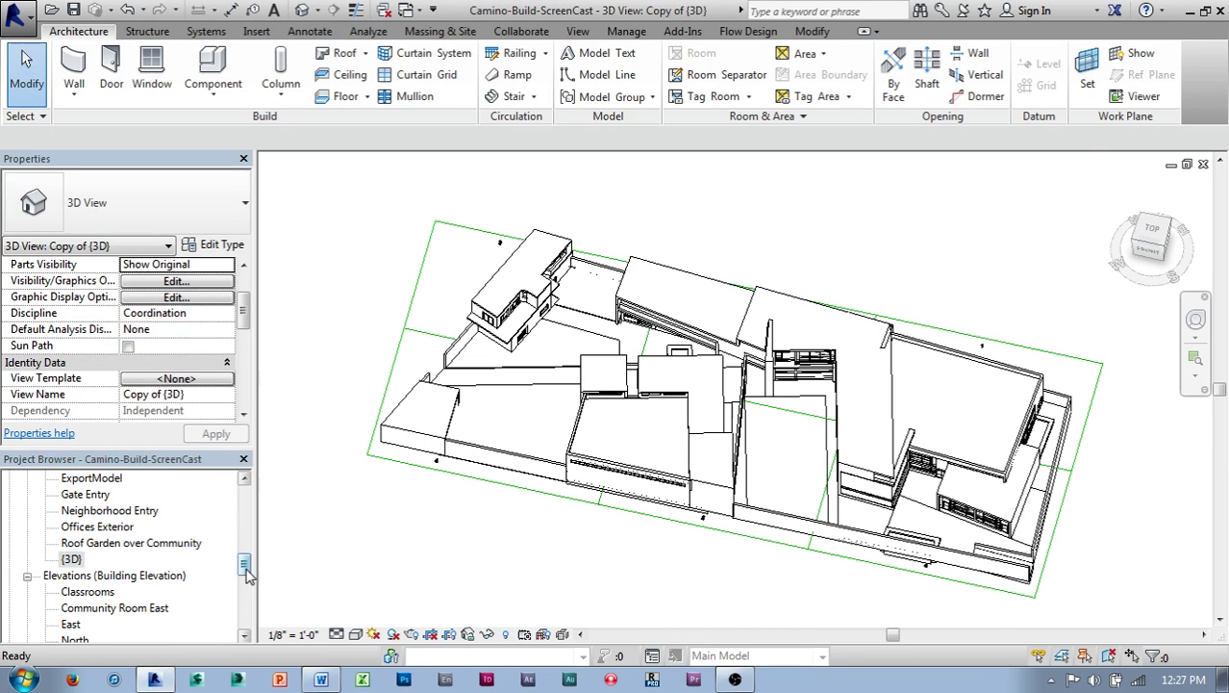
Rename the duplicated 3D view as zz-Export-1 and locate it in the list of 3D views.
scroll(248, 560, "up", 2)
scroll(248, 560, "up", 2)
left_click(96, 578)
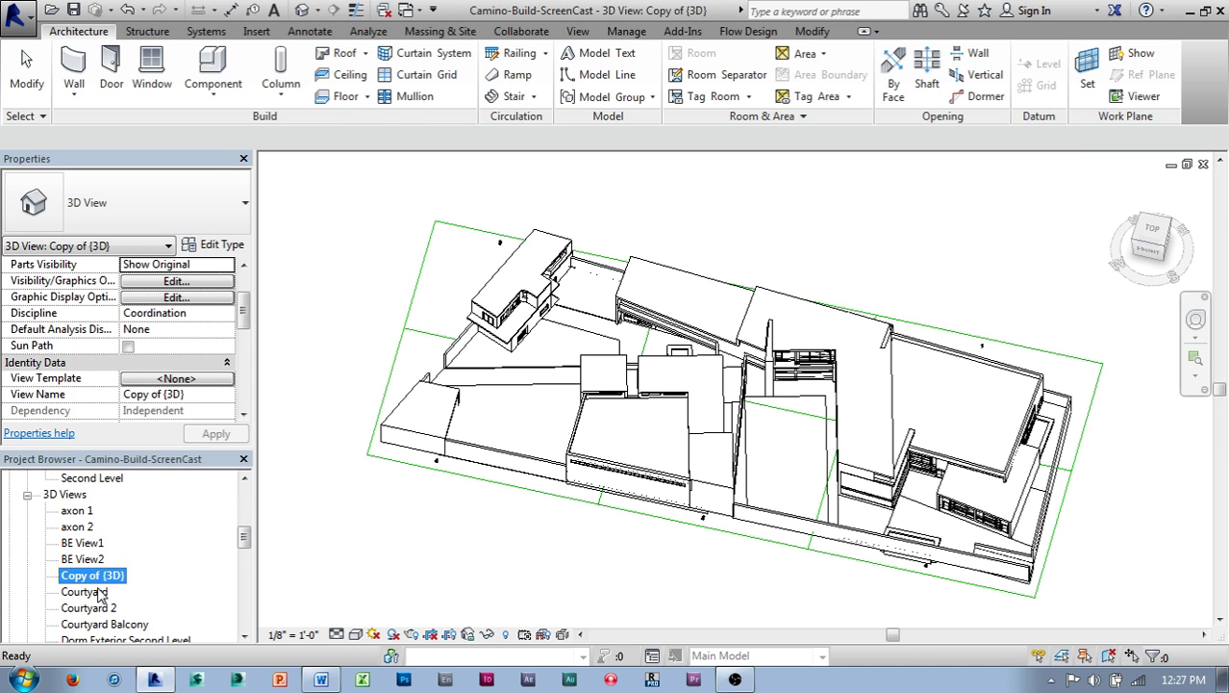
right_click(102, 582)
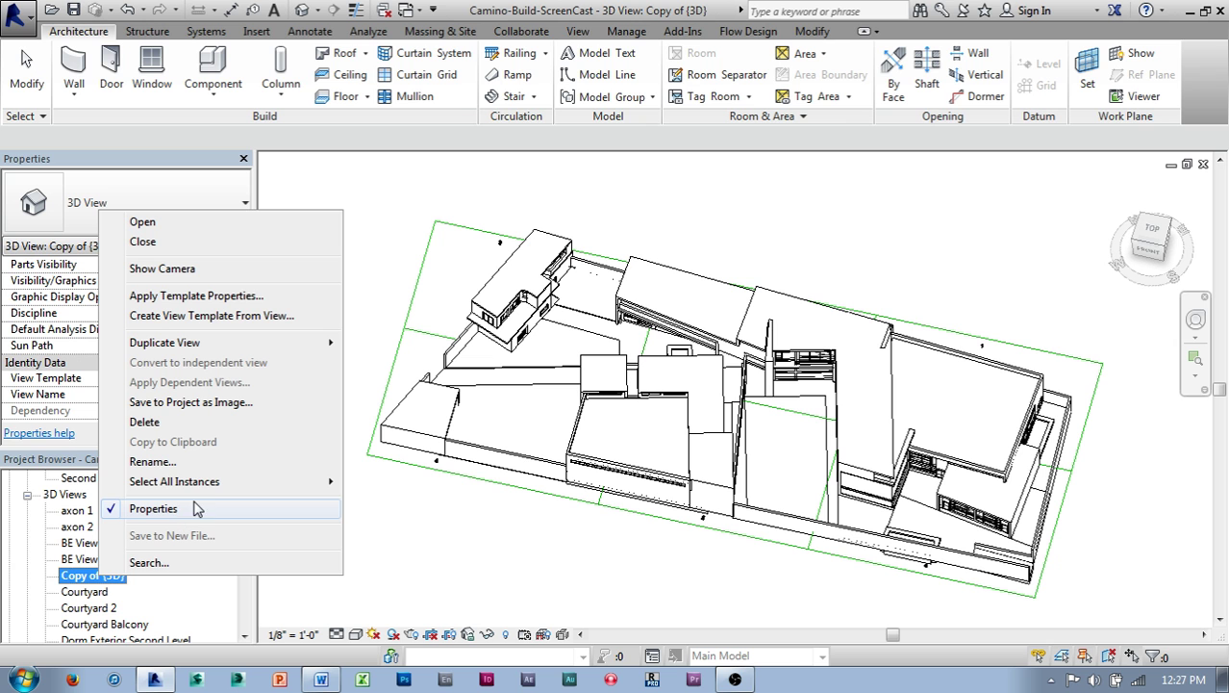
left_click(153, 461)
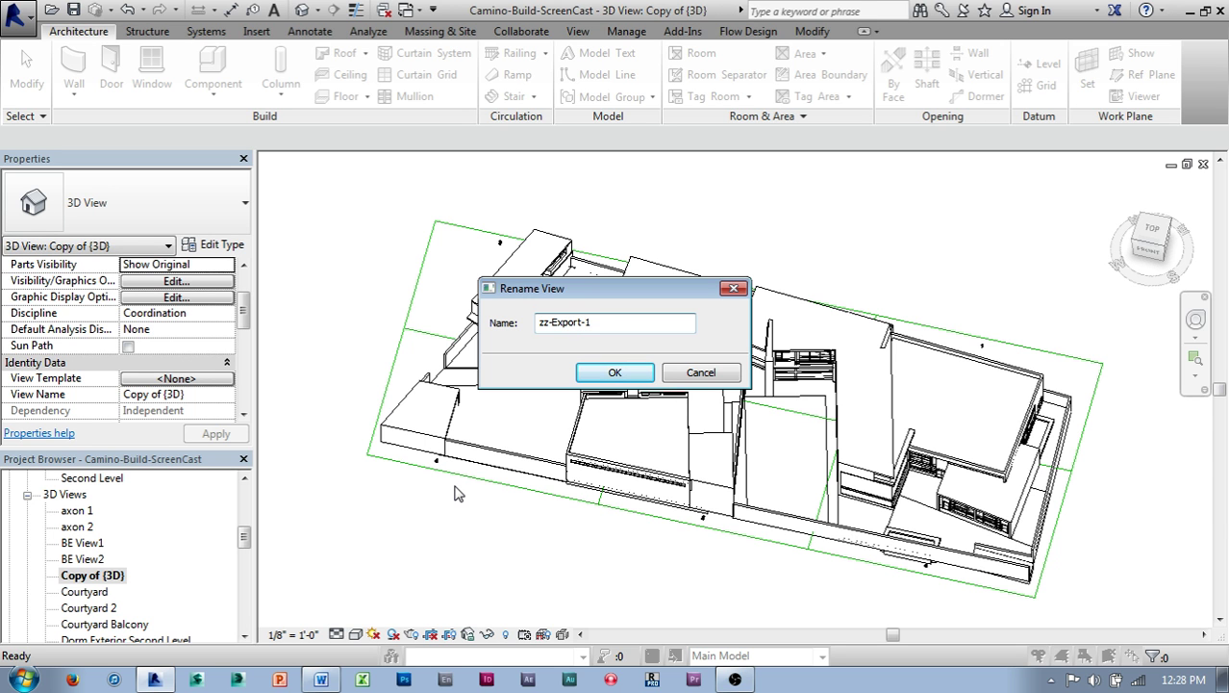
left_click(615, 373)
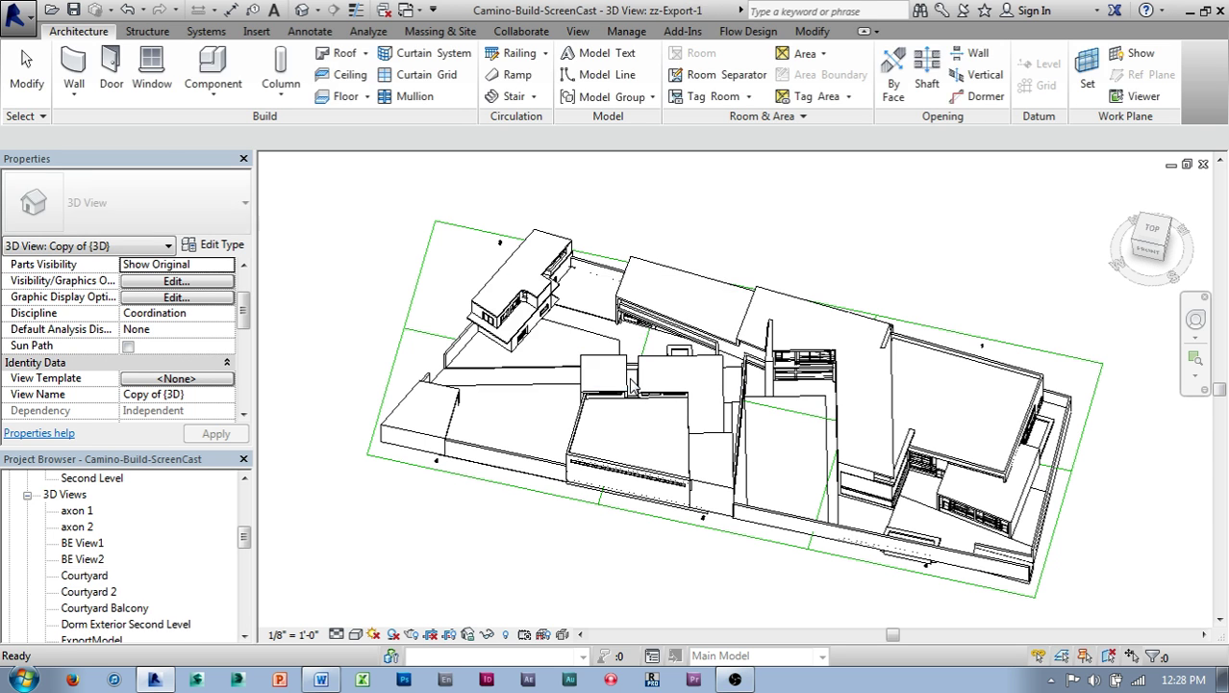
left_click_drag(245, 536, 243, 565)
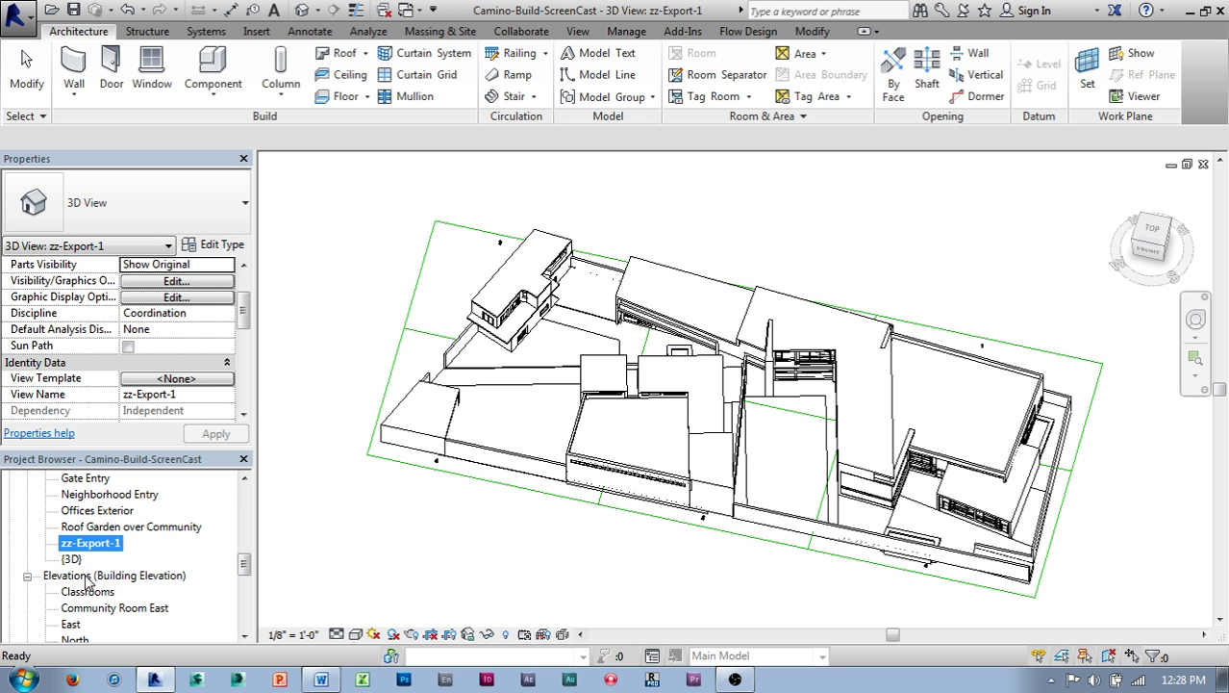
middle_click_drag(582, 567, 545, 539, "shift")
middle_click_drag(421, 532, 473, 522)
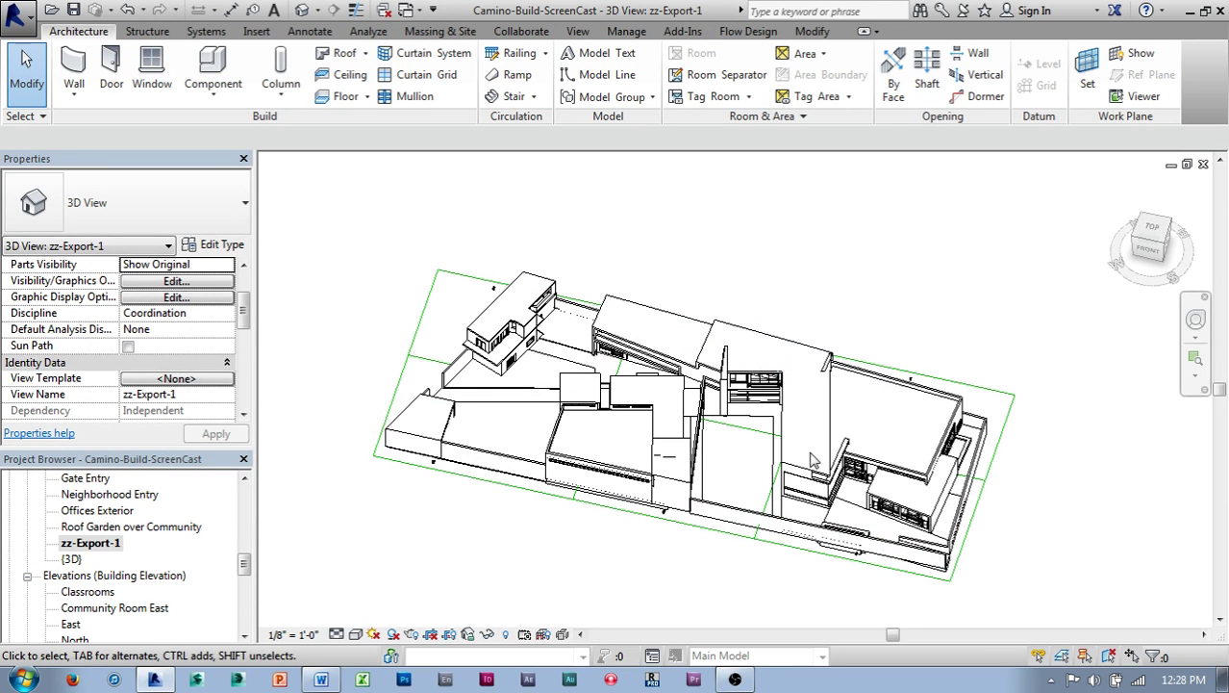
middle_click_drag(1028, 400, 1003, 400)
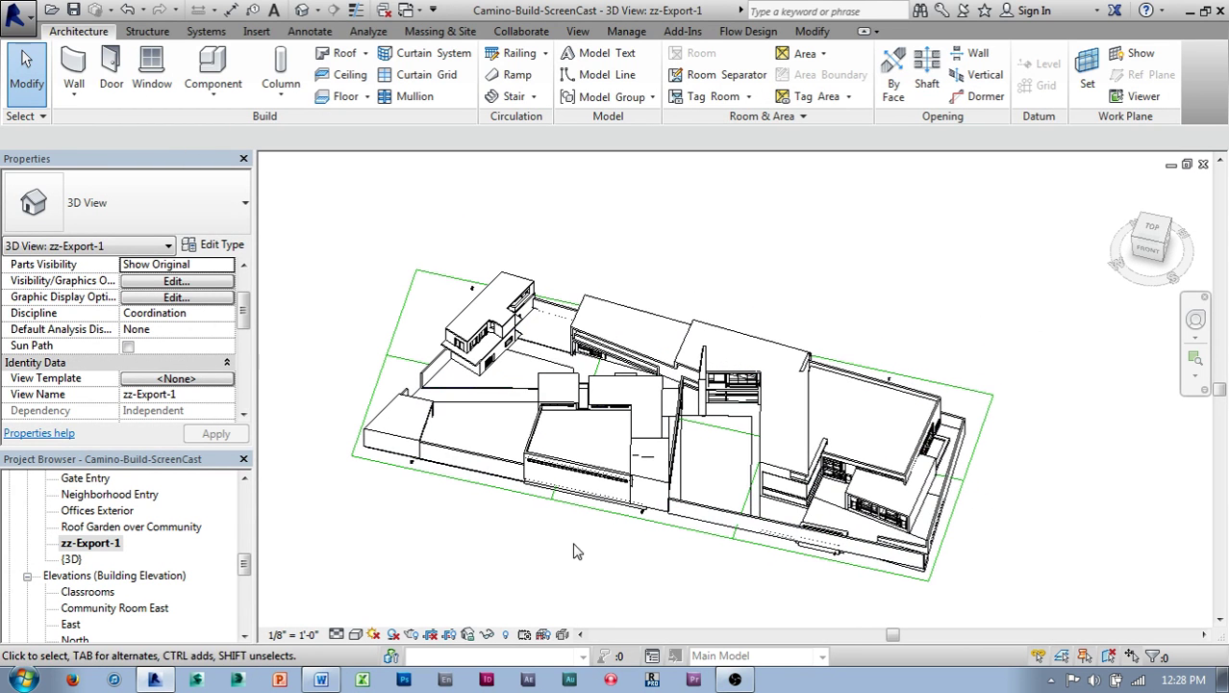
middle_click_drag(625, 571, 623, 559)
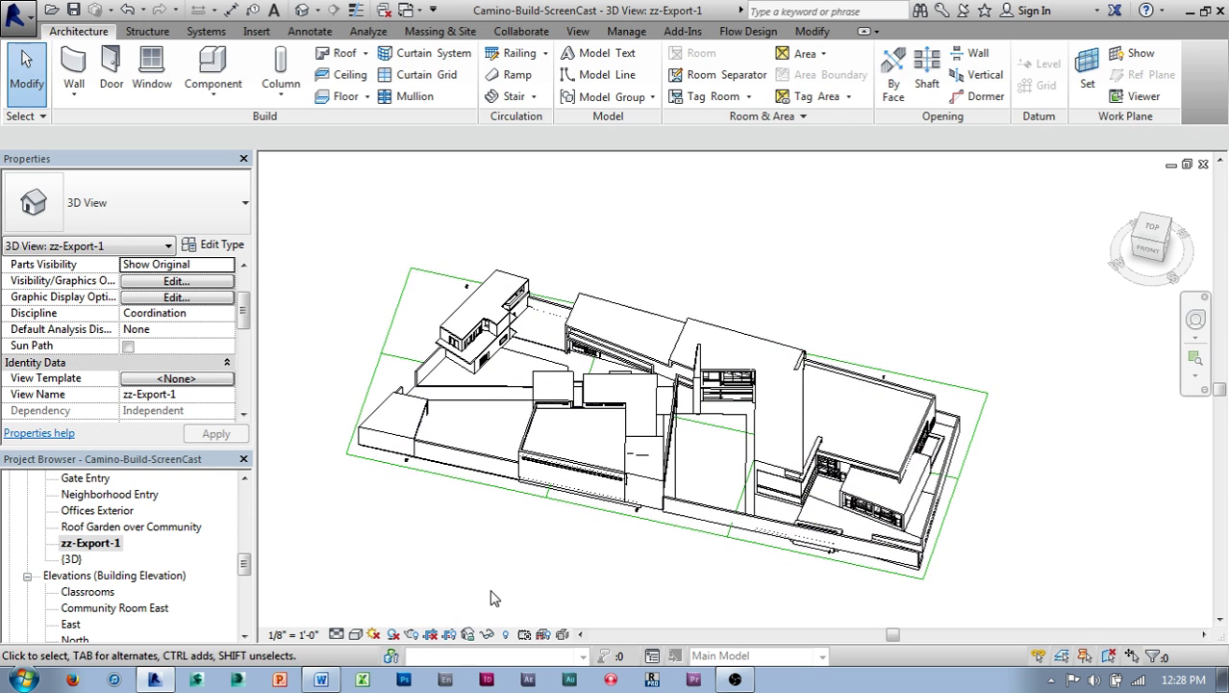
scroll(500, 588, "up", 2)
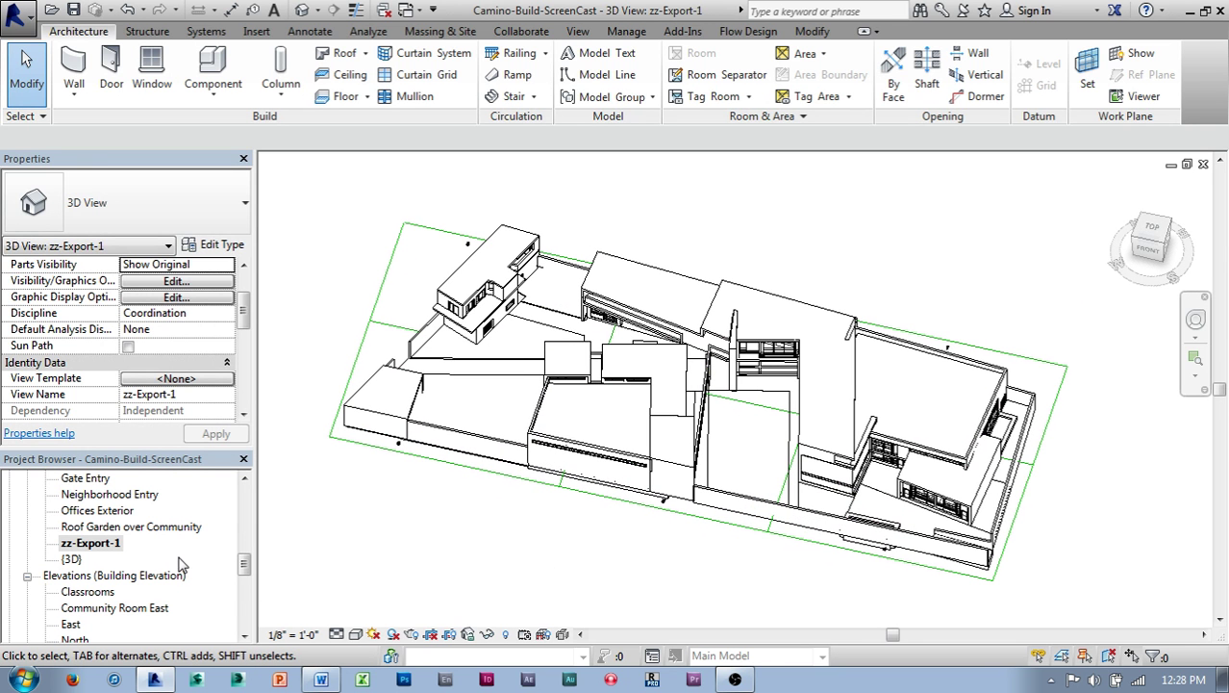
Try displaying the sun path in the zz-Export-1 view.
scroll(243, 308, "down", 3)
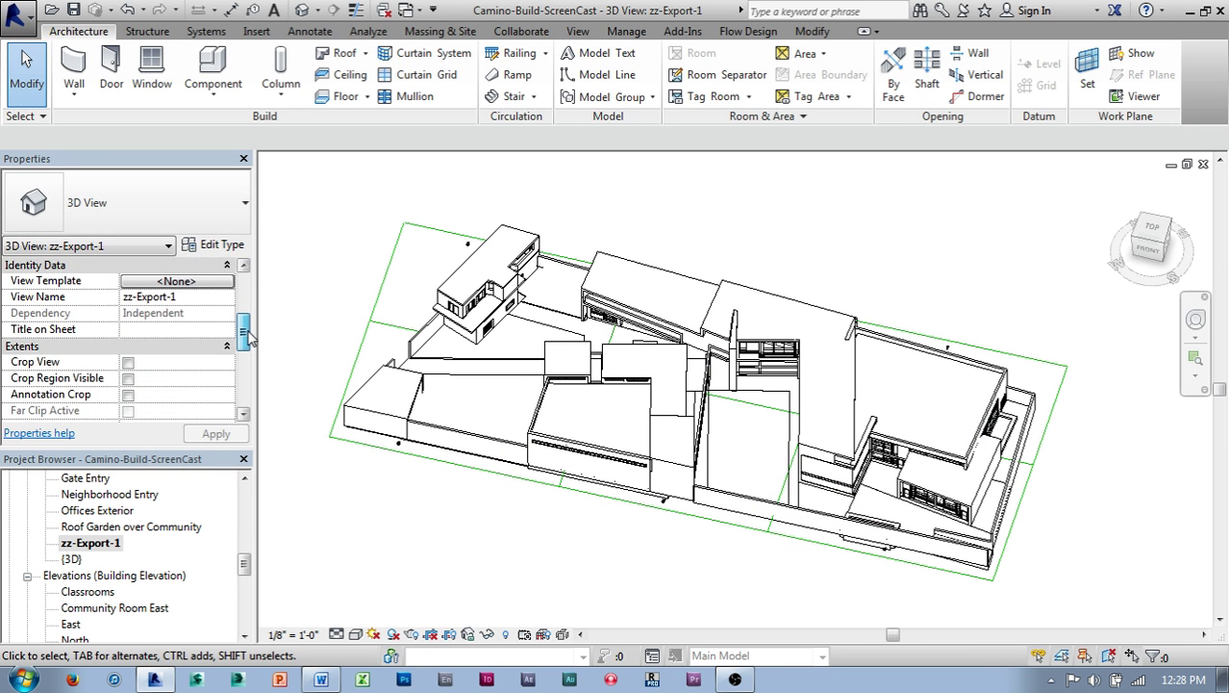
scroll(192, 347, "up", 3)
left_click(127, 346)
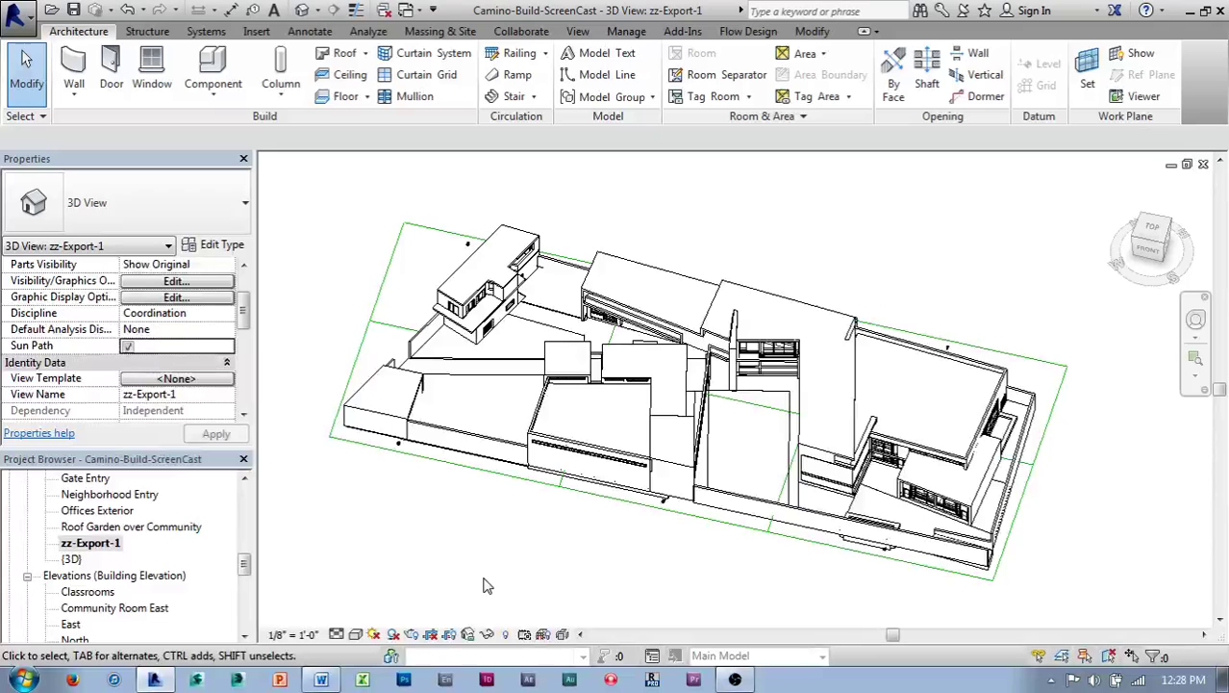
scroll(497, 584, "down", 1)
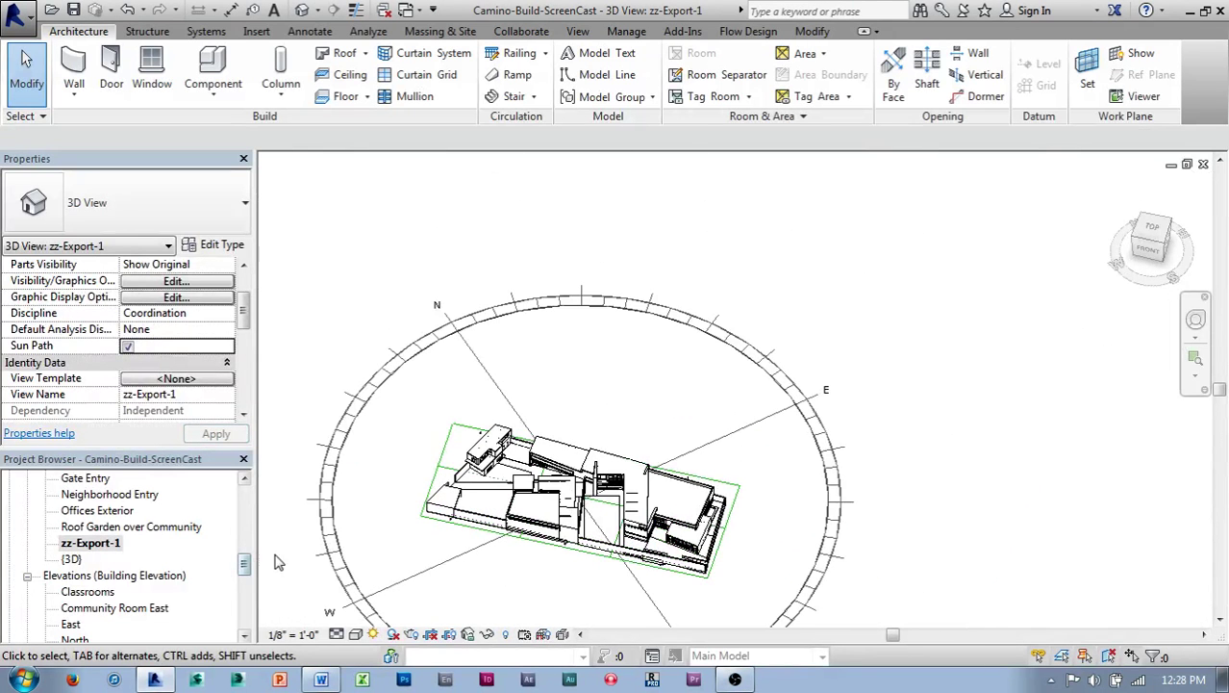
middle_click_drag(308, 547, 240, 496, "shift")
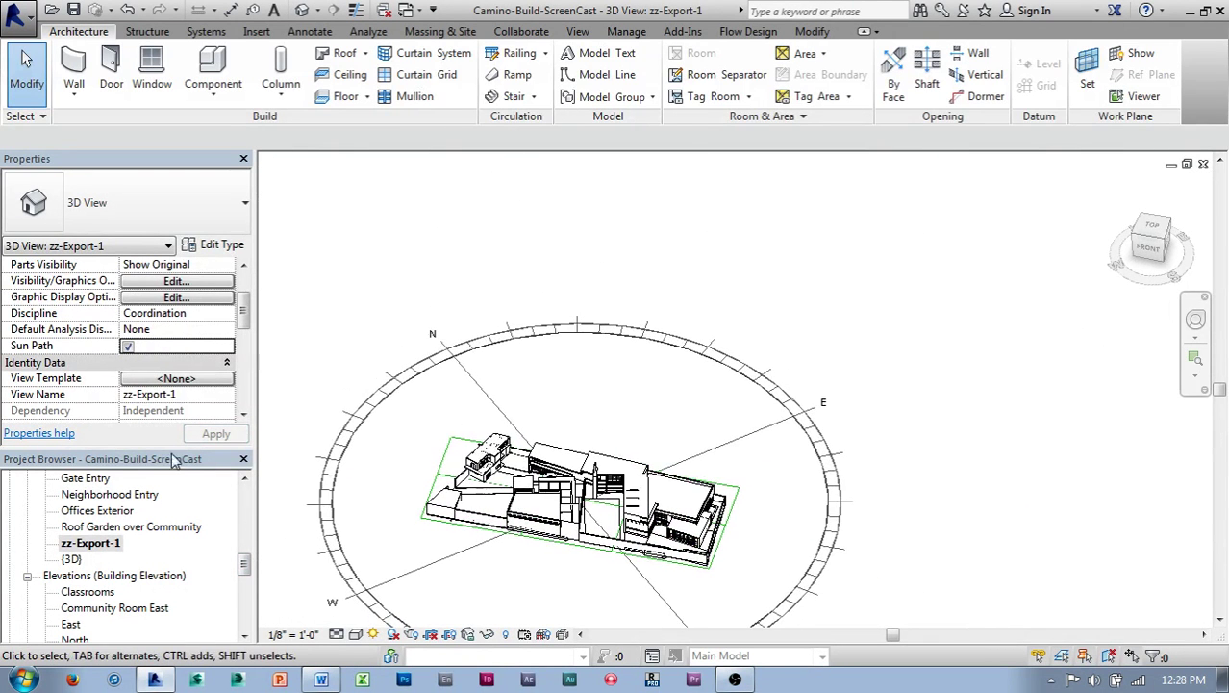
left_click(128, 348)
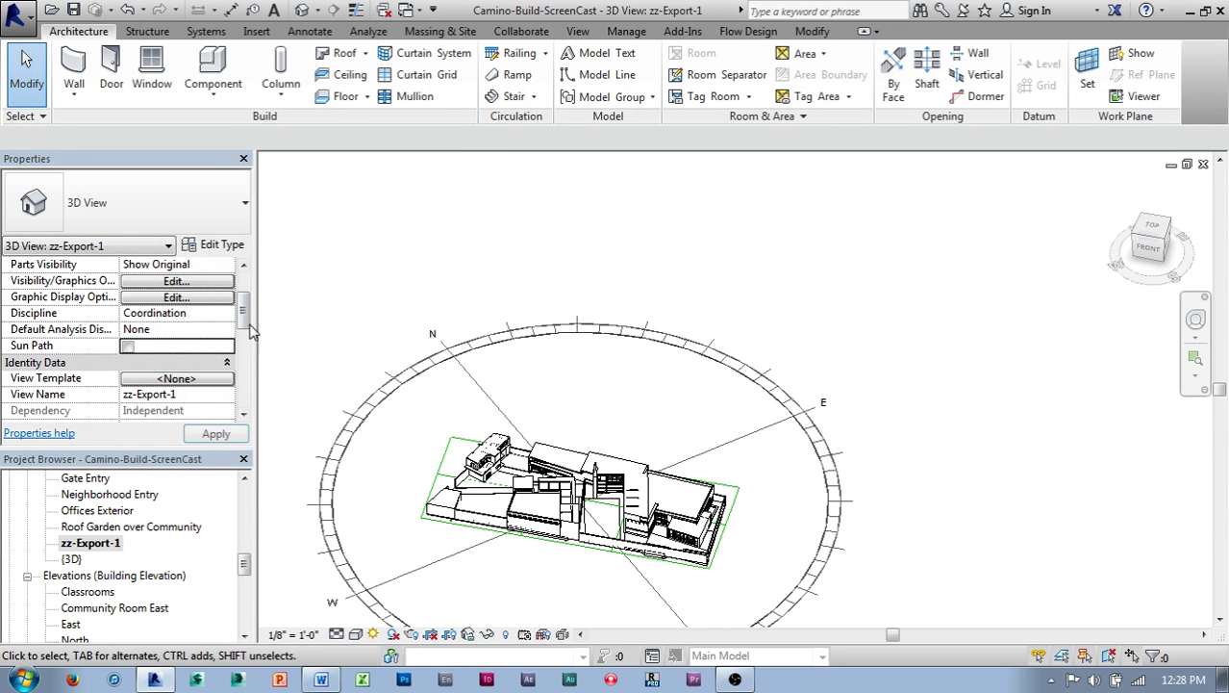
Enable the section box for the zz-Export-1 view.
left_click_drag(245, 316, 245, 351)
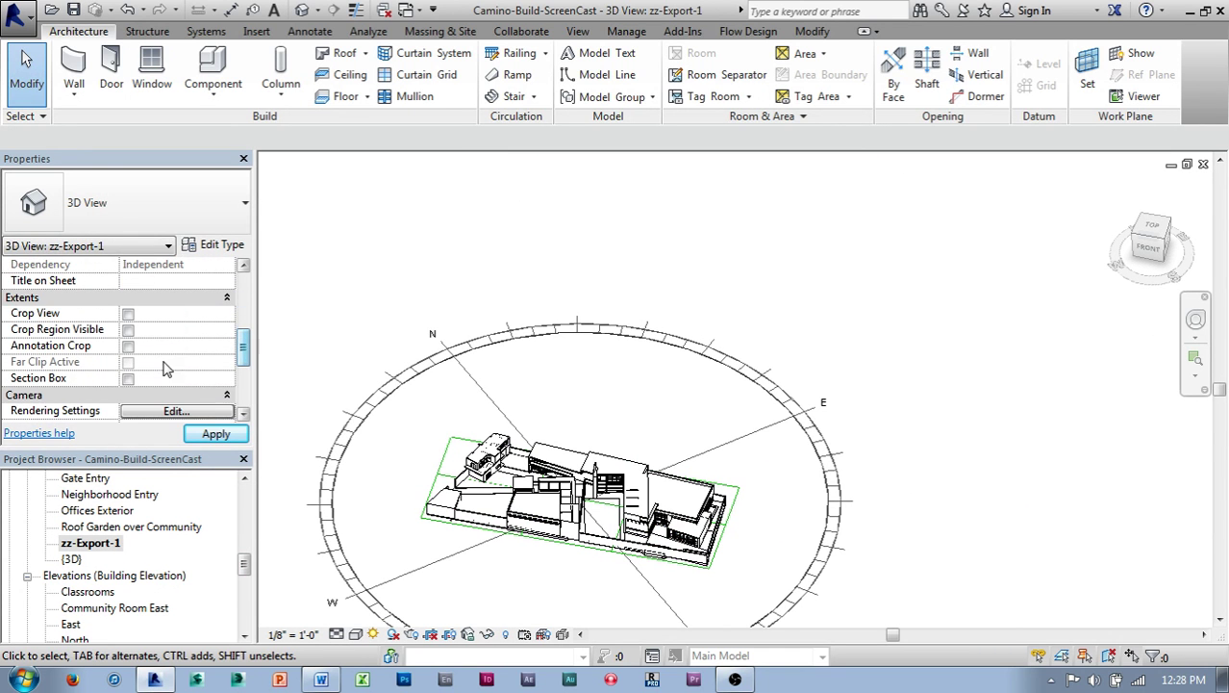
left_click(128, 379)
middle_click_drag(293, 305, 444, 285)
middle_click_drag(647, 560, 636, 491, "shift")
Select the section box and lower its top face until it cuts through the building's roofs.
scroll(634, 491, "up", 2)
middle_click_drag(774, 197, 783, 254)
left_click(781, 265)
middle_click_drag(757, 331, 737, 297, "shift")
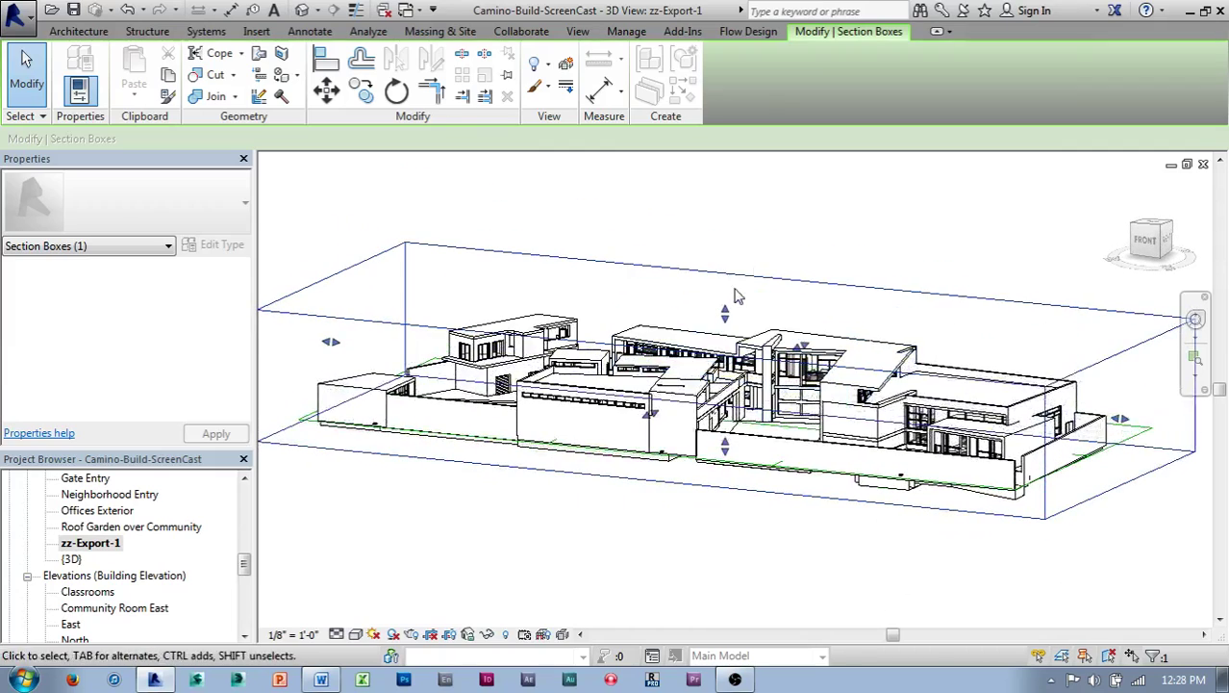
left_click_drag(727, 312, 726, 309)
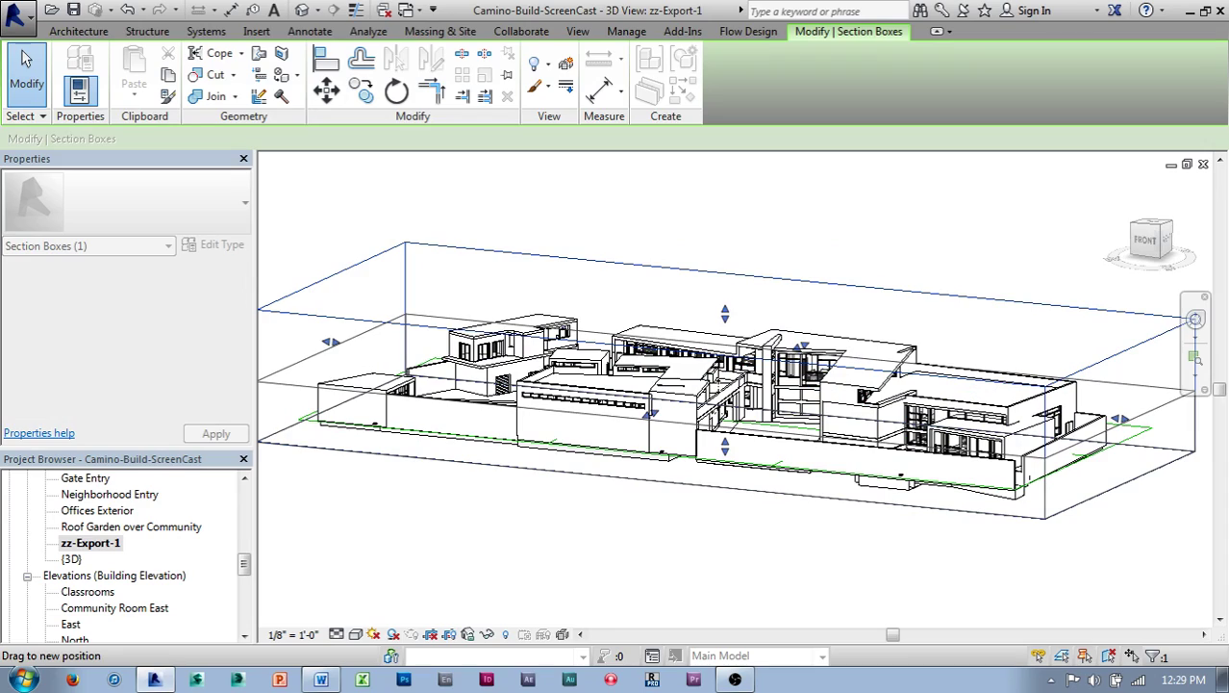
left_click_drag(740, 477, 707, 523)
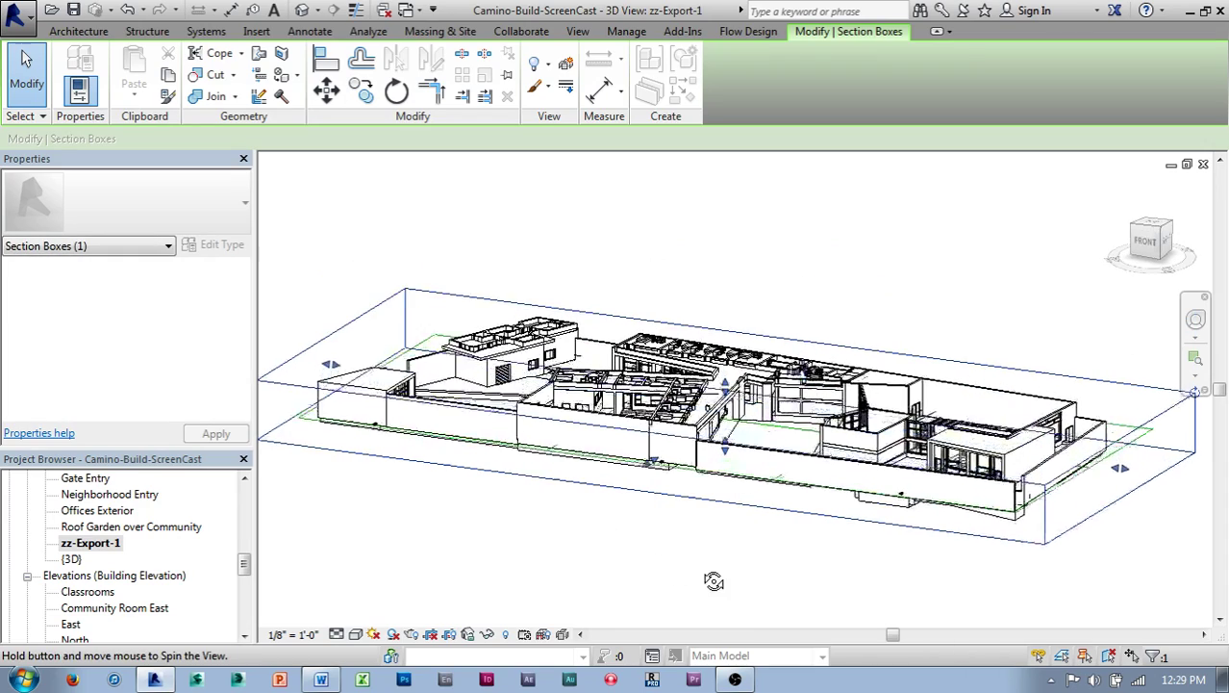
Lower the section box's top face further to cut through the walls and expose the furnished lower-level rooms.
middle_click_drag(729, 596, 755, 638, "shift")
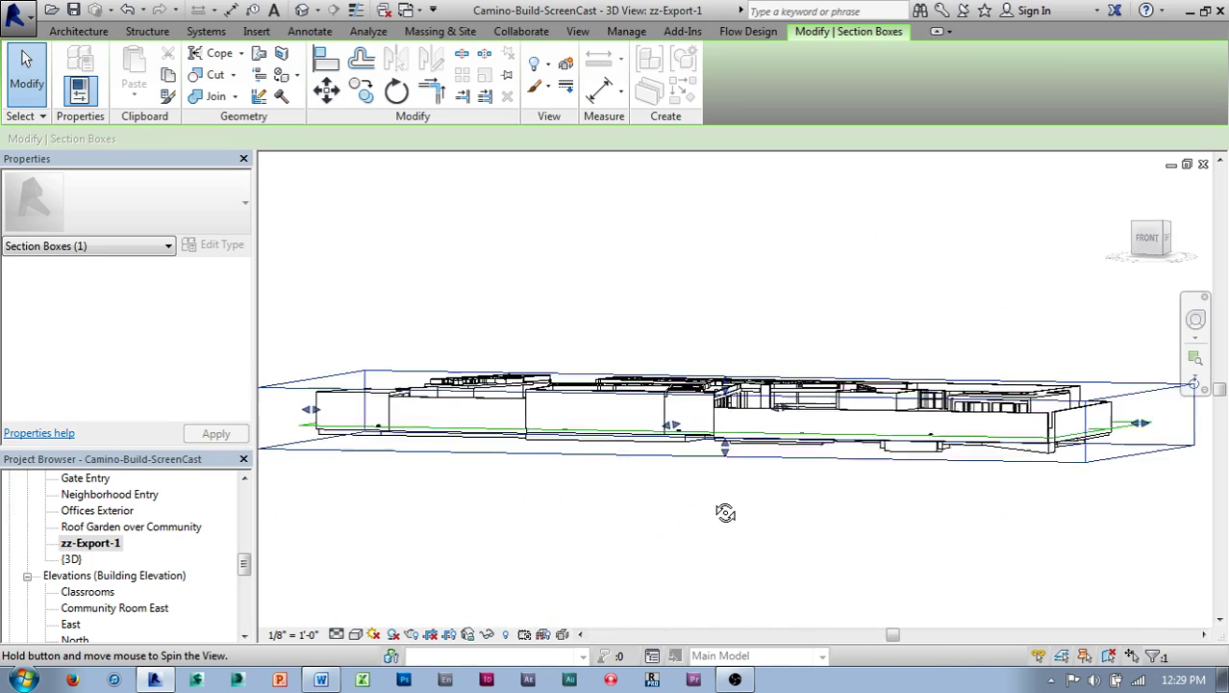
middle_click_drag(835, 278, 807, 289, "shift")
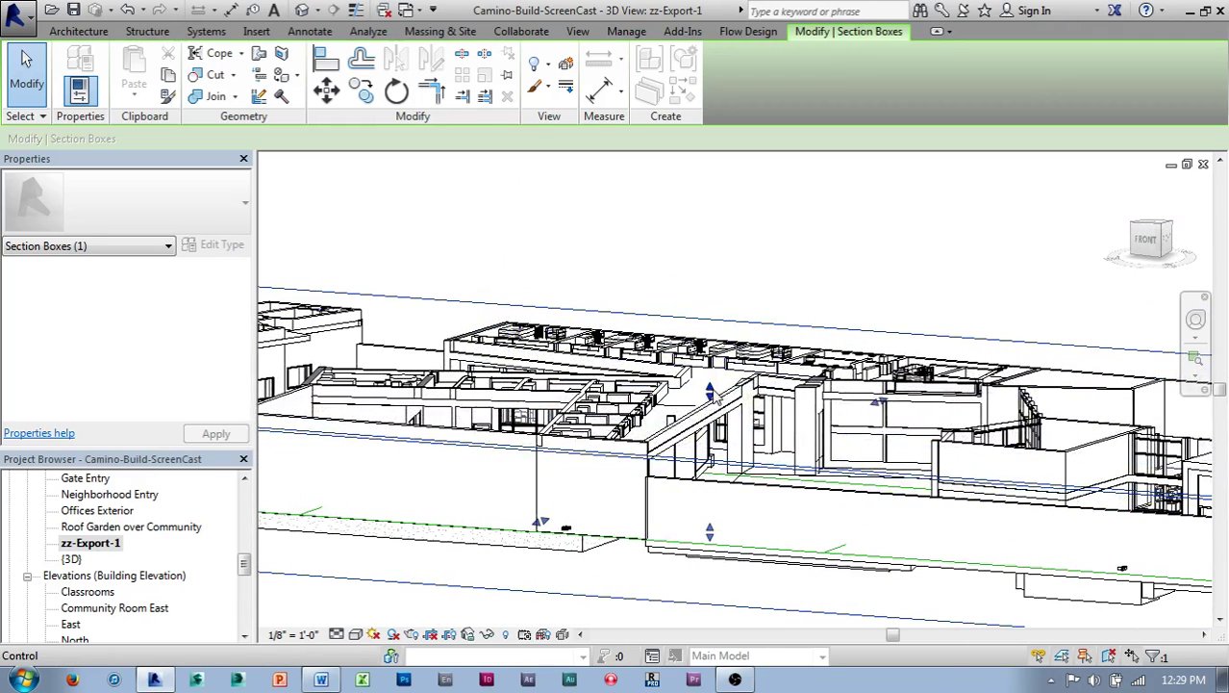
left_click_drag(712, 395, 714, 423)
scroll(777, 319, "down", 3)
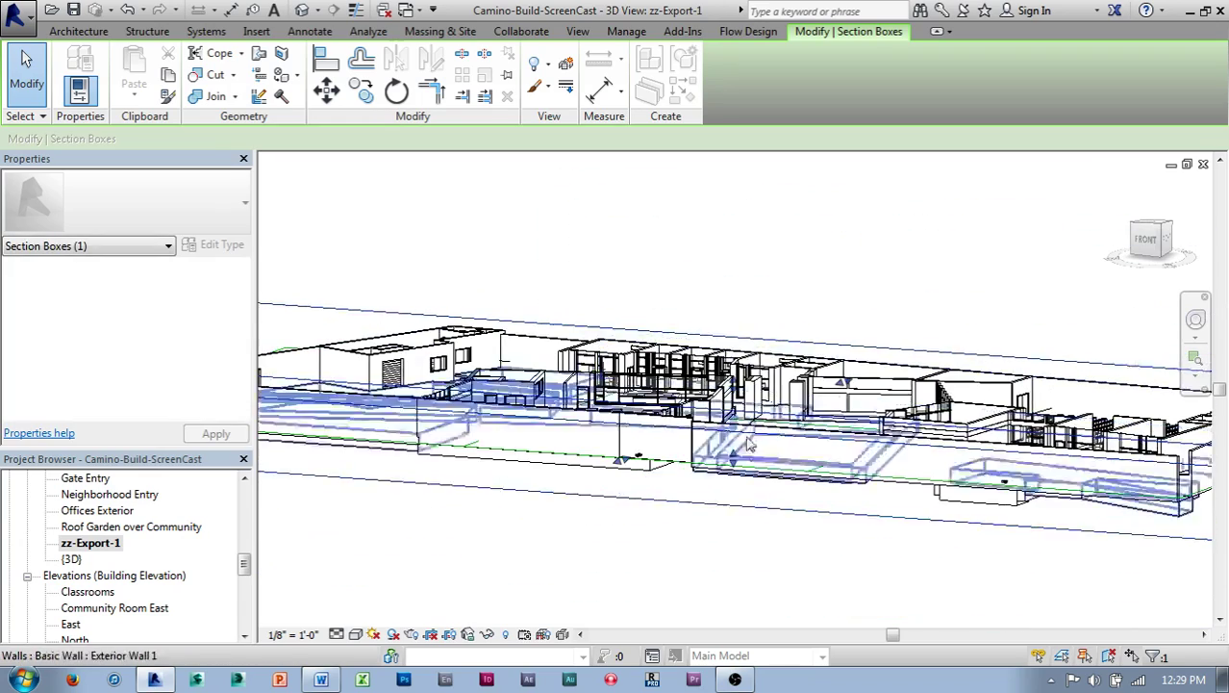
middle_click_drag(631, 579, 608, 607, "shift")
scroll(608, 607, "down", 3)
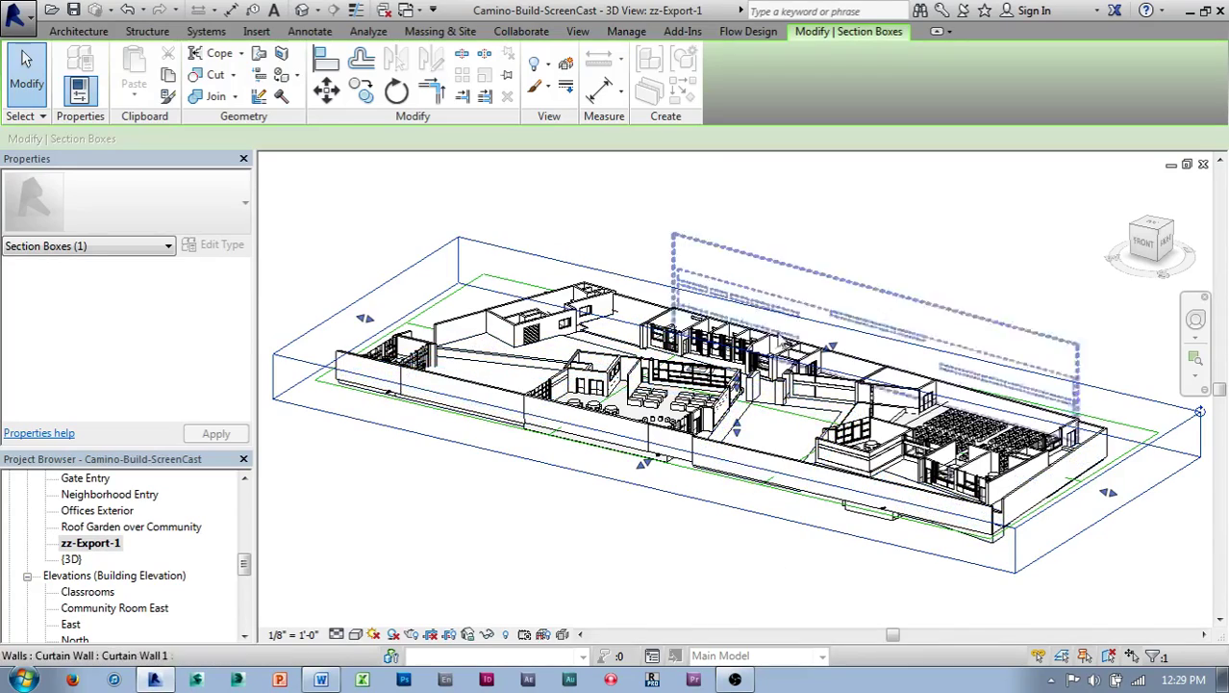
Raise the section box's top face slightly so the cut passes above the curtain wall window of the room with round tables.
scroll(804, 296, "up", 3)
scroll(724, 303, "up", 6)
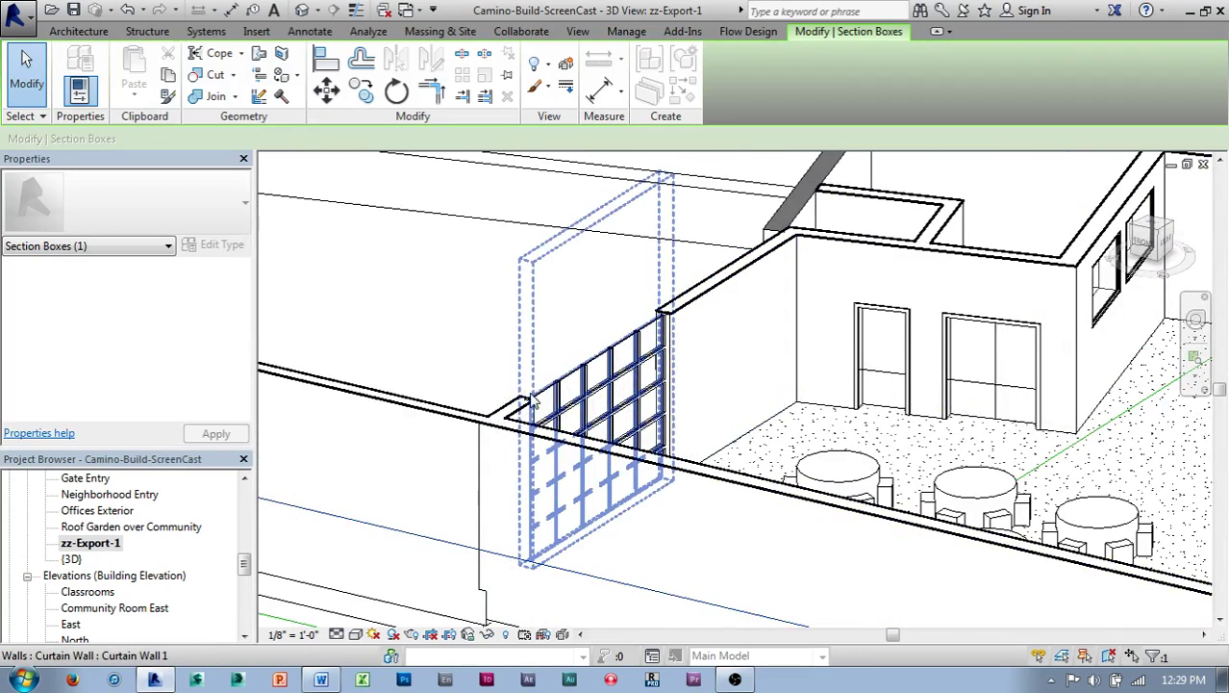
scroll(675, 325, "down", 8)
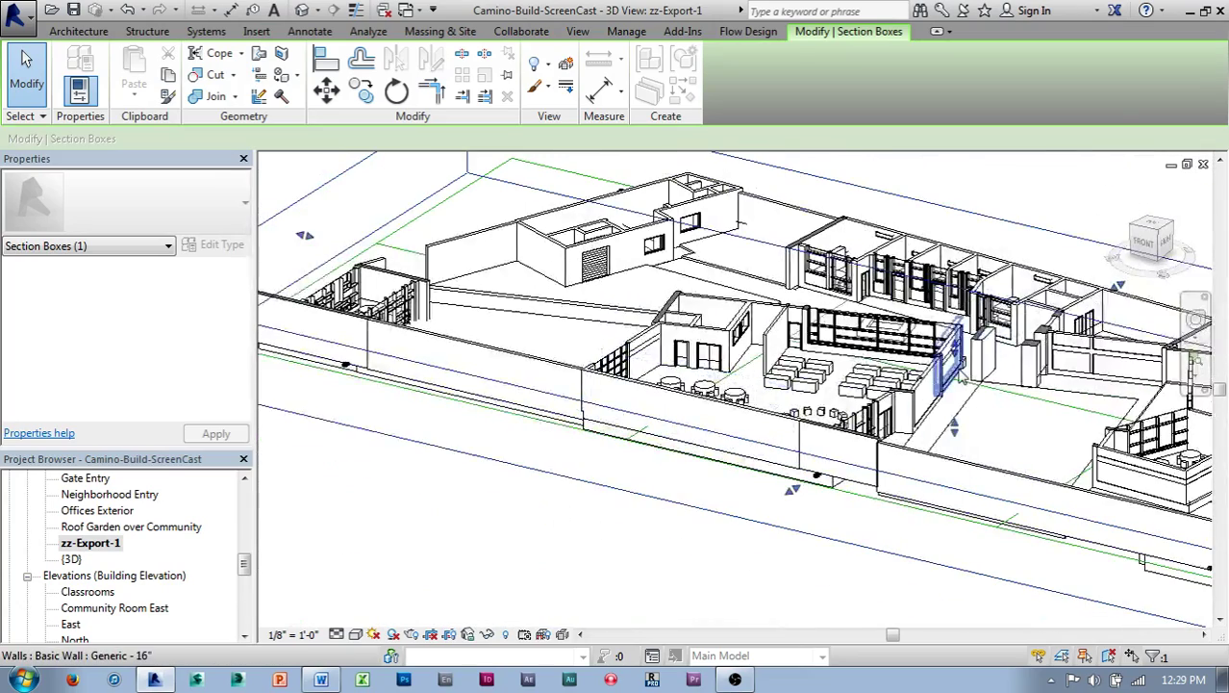
scroll(926, 389, "up", 5)
left_click_drag(951, 329, 951, 307)
middle_click_drag(635, 352, 856, 399)
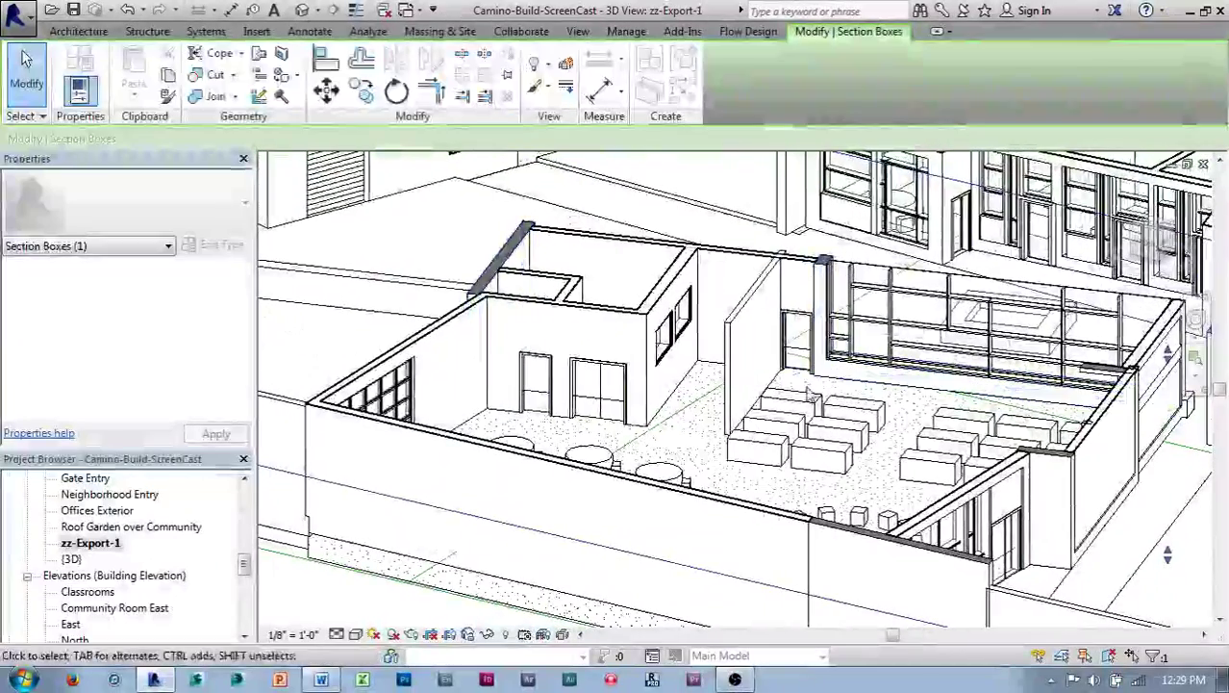
key("Escape")
Inspect the wall above the curtain wall window and the cut height of the neighbouring rooms.
middle_click_drag(444, 371, 596, 412)
scroll(580, 340, "up", 1)
scroll(622, 310, "up", 4)
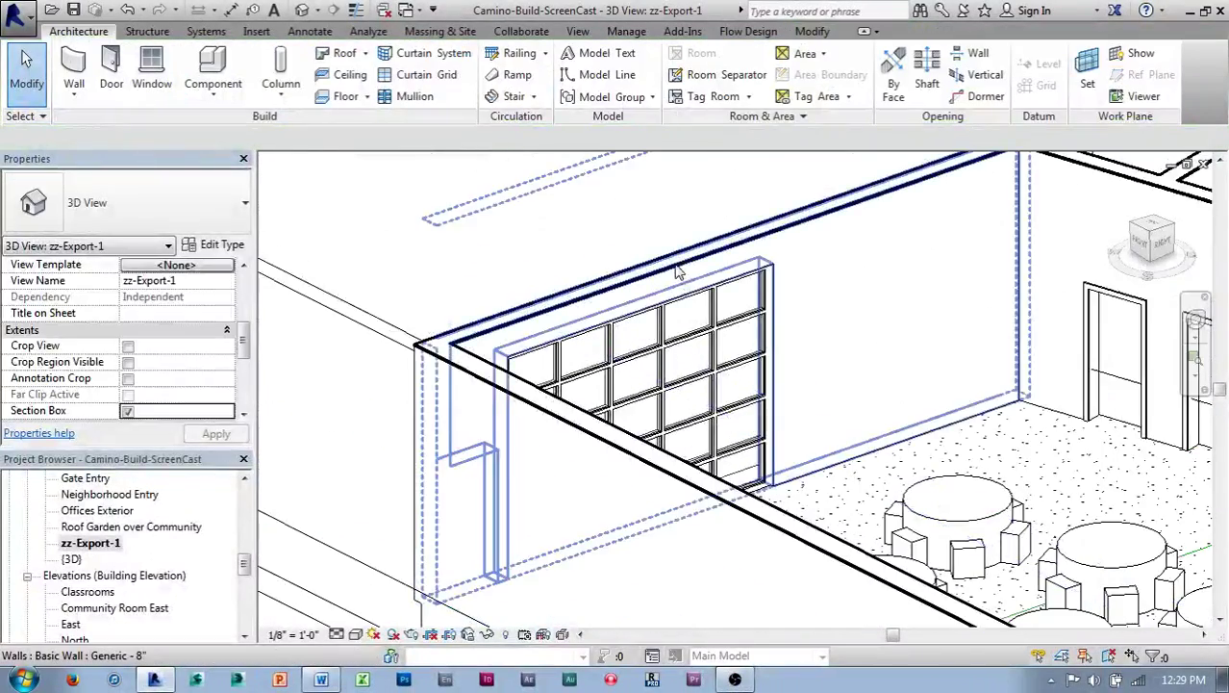
scroll(682, 272, "down", 1)
middle_click_drag(727, 281, 711, 354, "shift")
scroll(716, 285, "down", 2)
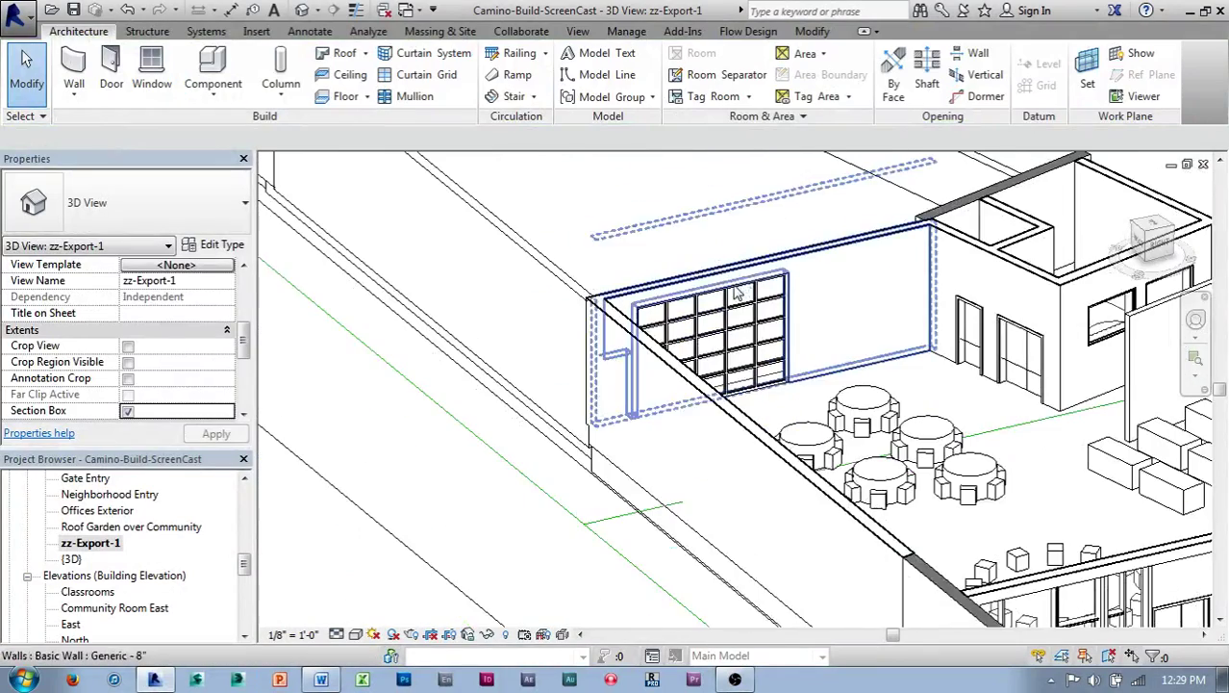
scroll(792, 280, "down", 2)
middle_click_drag(758, 329, 602, 373)
scroll(603, 373, "down", 1)
middle_click_drag(726, 419, 835, 209, "shift")
middle_click_drag(896, 263, 814, 272)
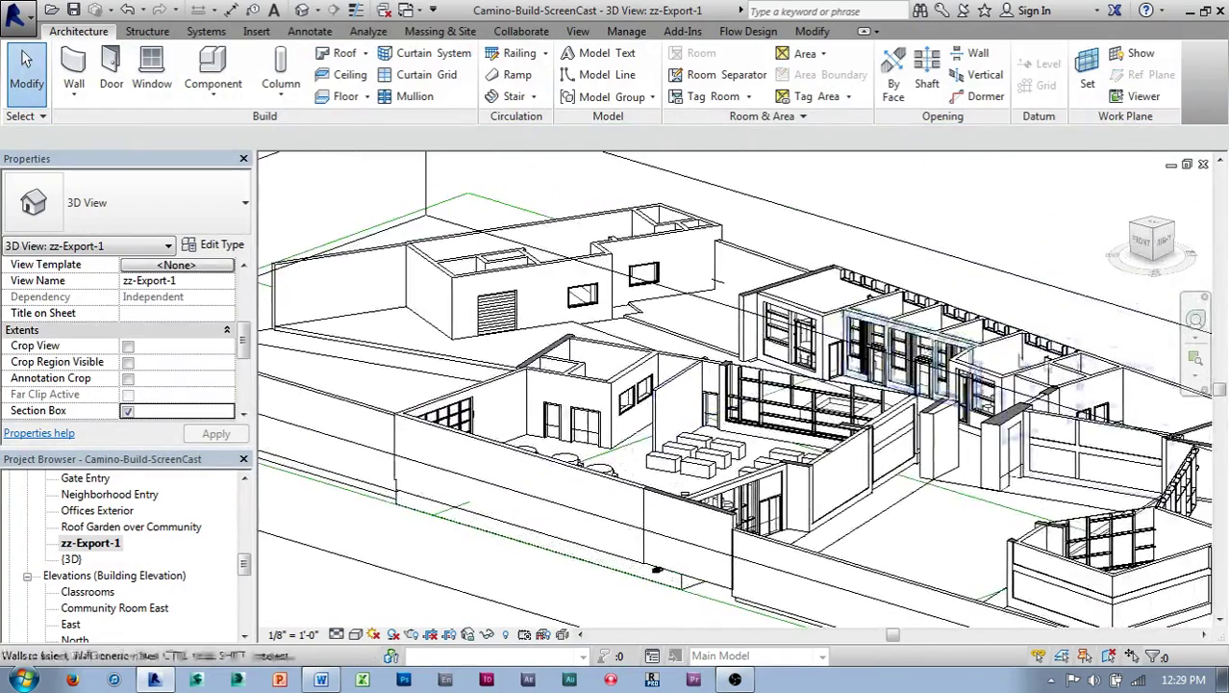
Lower the section box's top face slightly so the walls are cut just above the lower-level rooms.
scroll(1050, 364, "up", 2)
scroll(896, 314, "down", 2)
middle_click_drag(714, 394, 674, 279, "shift")
left_click(660, 231)
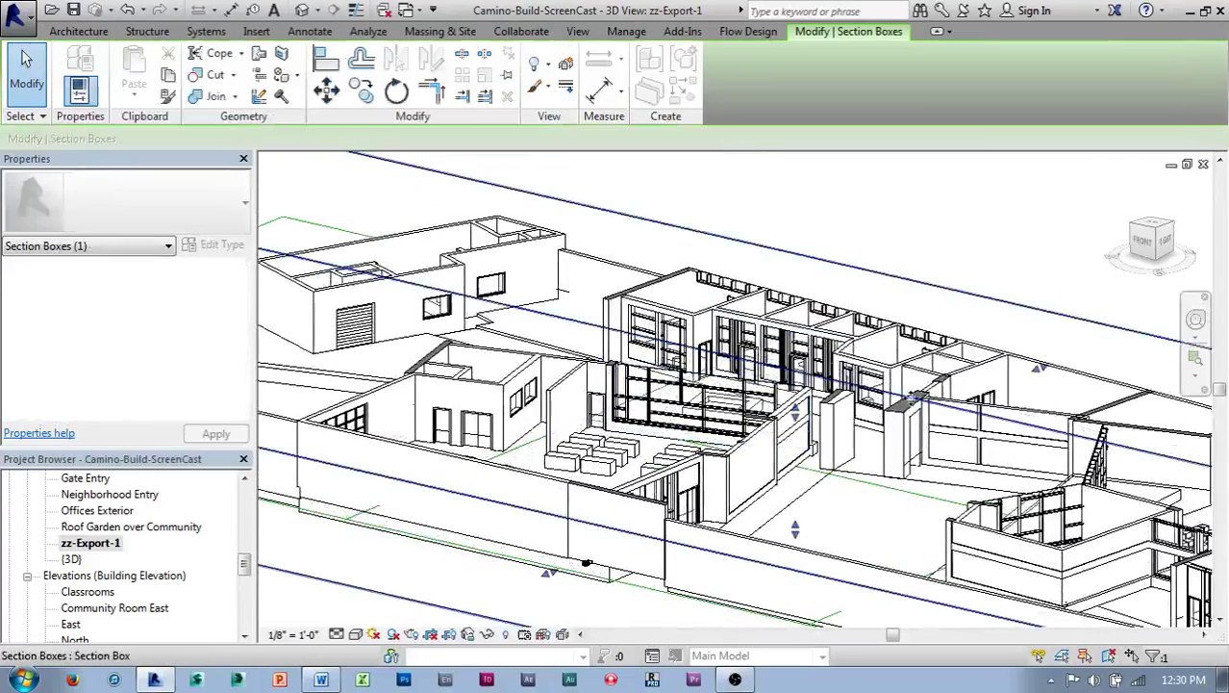
scroll(799, 429, "up", 2)
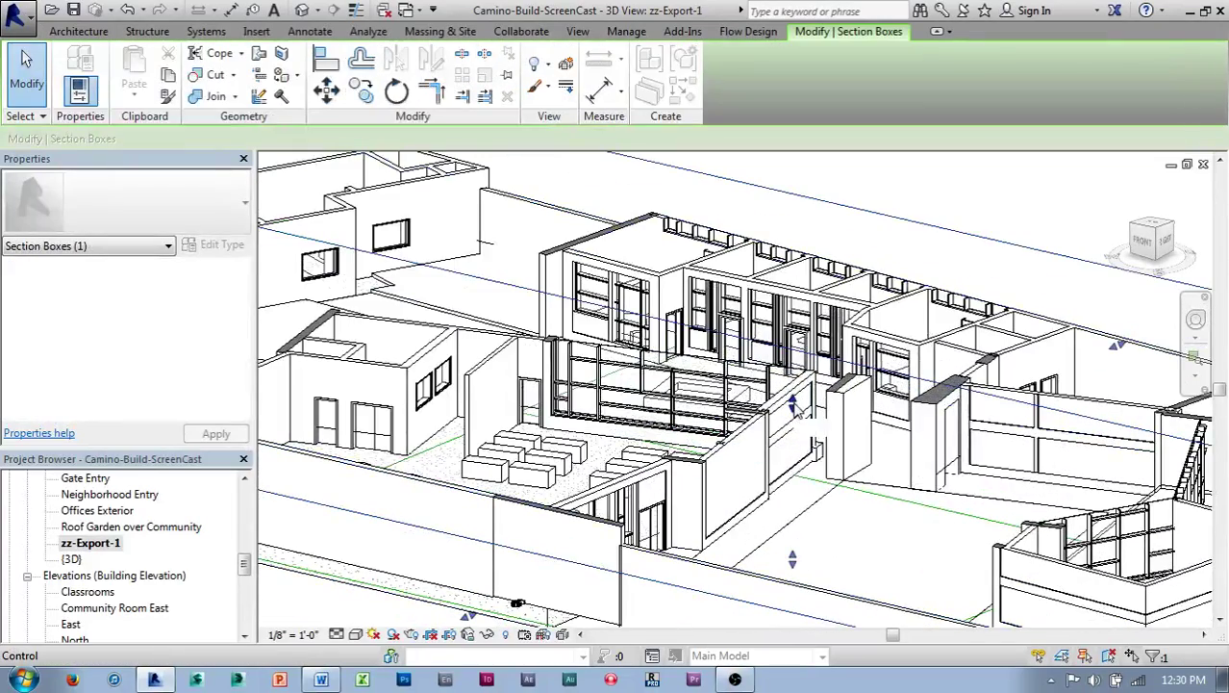
middle_click_drag(796, 416, 450, 494, "shift")
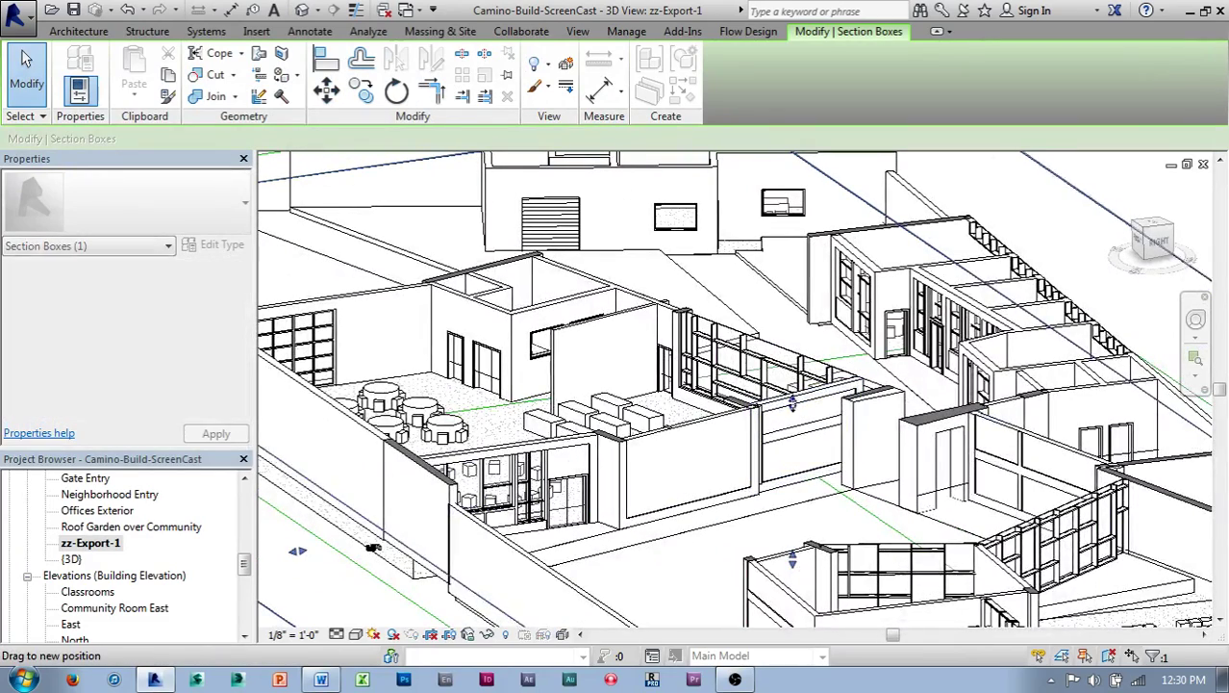
left_click_drag(792, 408, 796, 425)
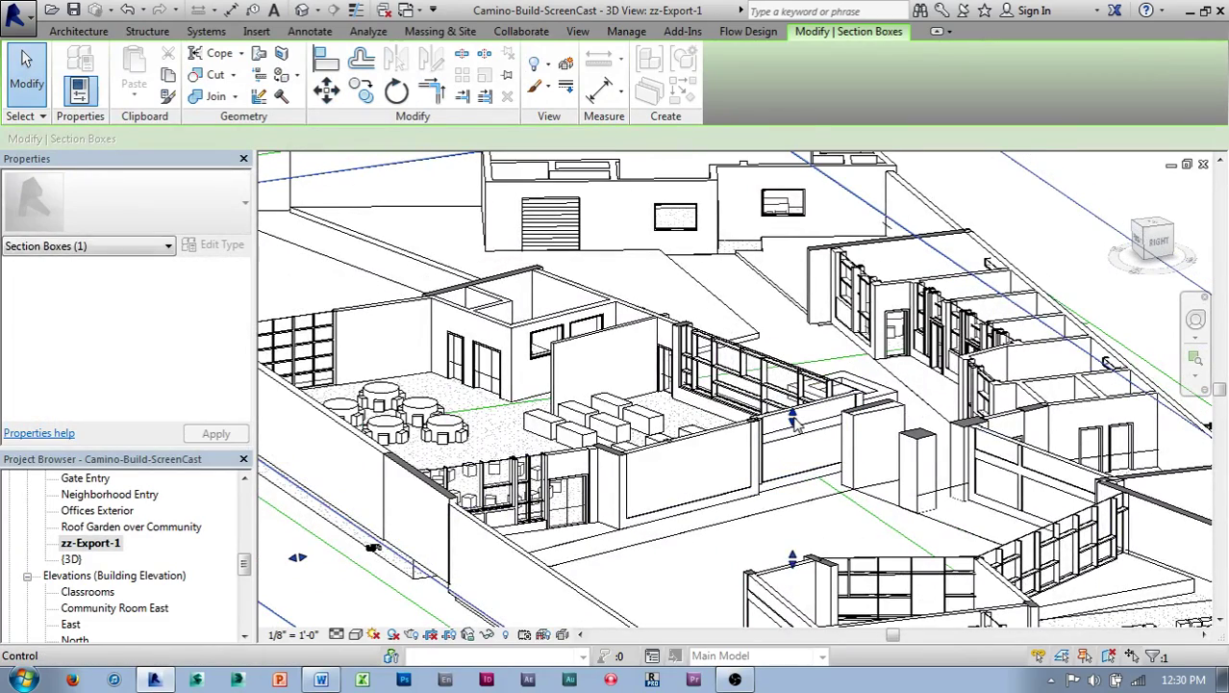
scroll(779, 450, "down", 1)
middle_click_drag(779, 450, 766, 363)
scroll(766, 363, "down", 1)
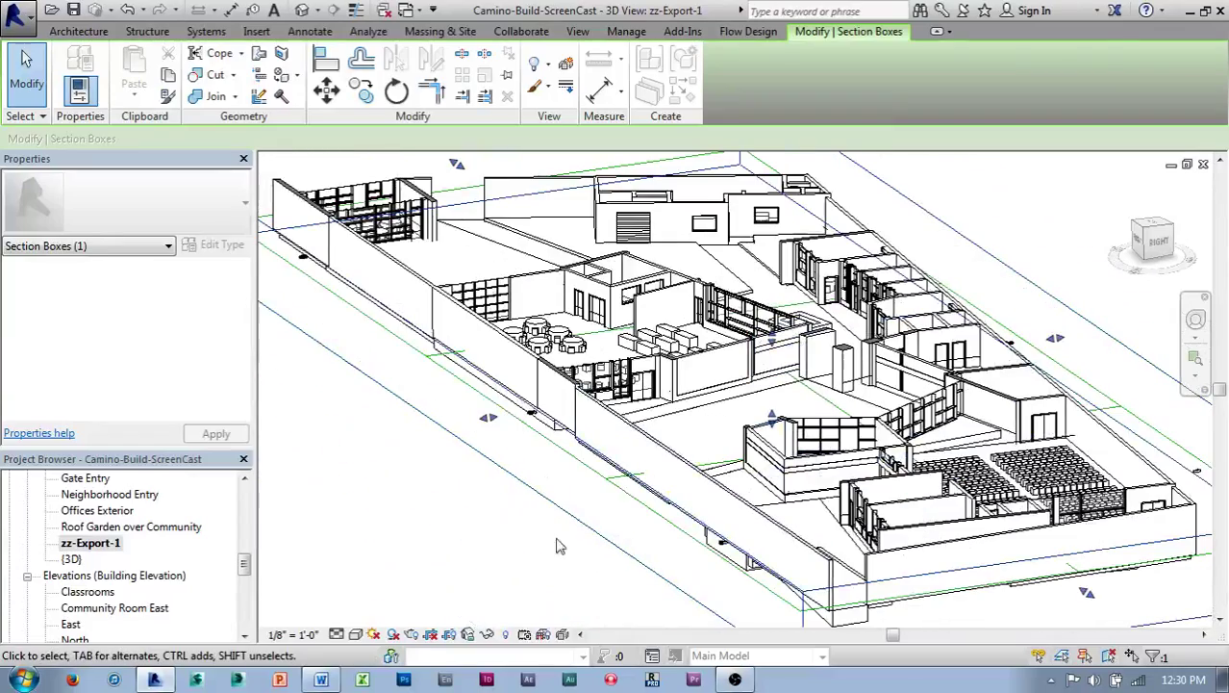
left_click(478, 579)
Examine the cut walls and furnished rooms across the building from several angles.
middle_click_drag(492, 588, 519, 588, "shift")
middle_click_drag(673, 448, 750, 492)
scroll(681, 379, "up", 2)
middle_click_drag(674, 379, 731, 356, "shift")
scroll(731, 356, "down", 1)
scroll(791, 406, "down", 1)
middle_click_drag(786, 404, 445, 527, "shift")
middle_click_drag(714, 584, 527, 510, "shift")
scroll(641, 561, "up", 1)
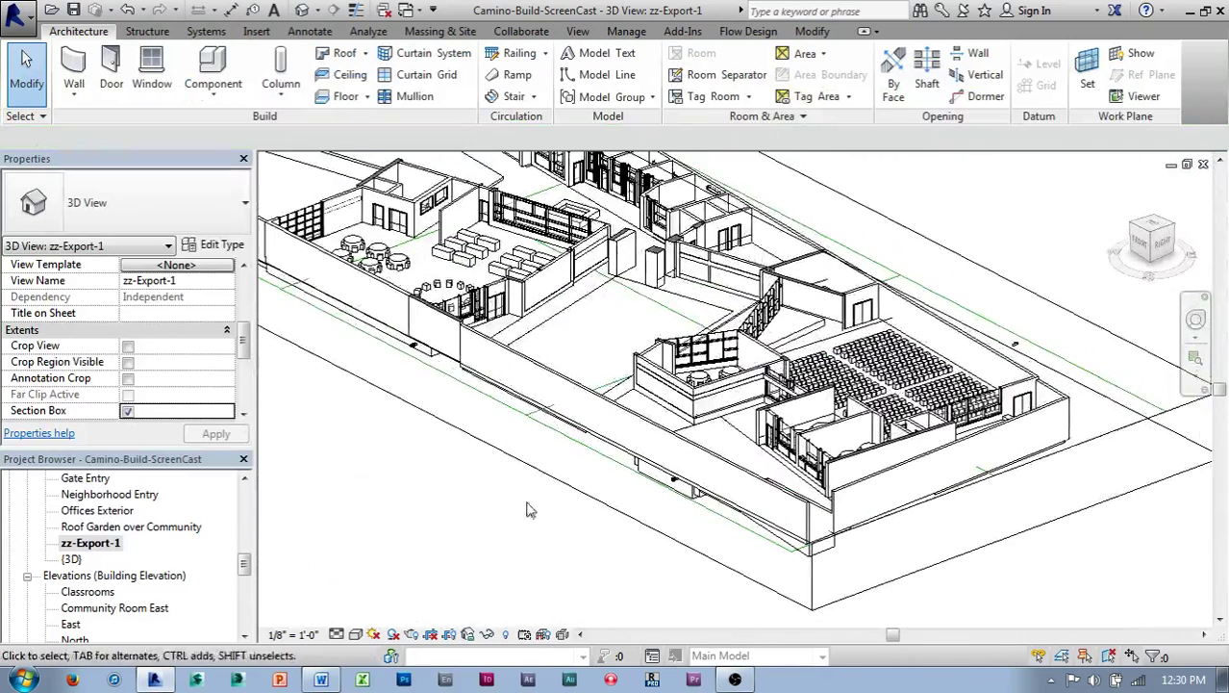
middle_click_drag(1114, 565, 1131, 579, "shift")
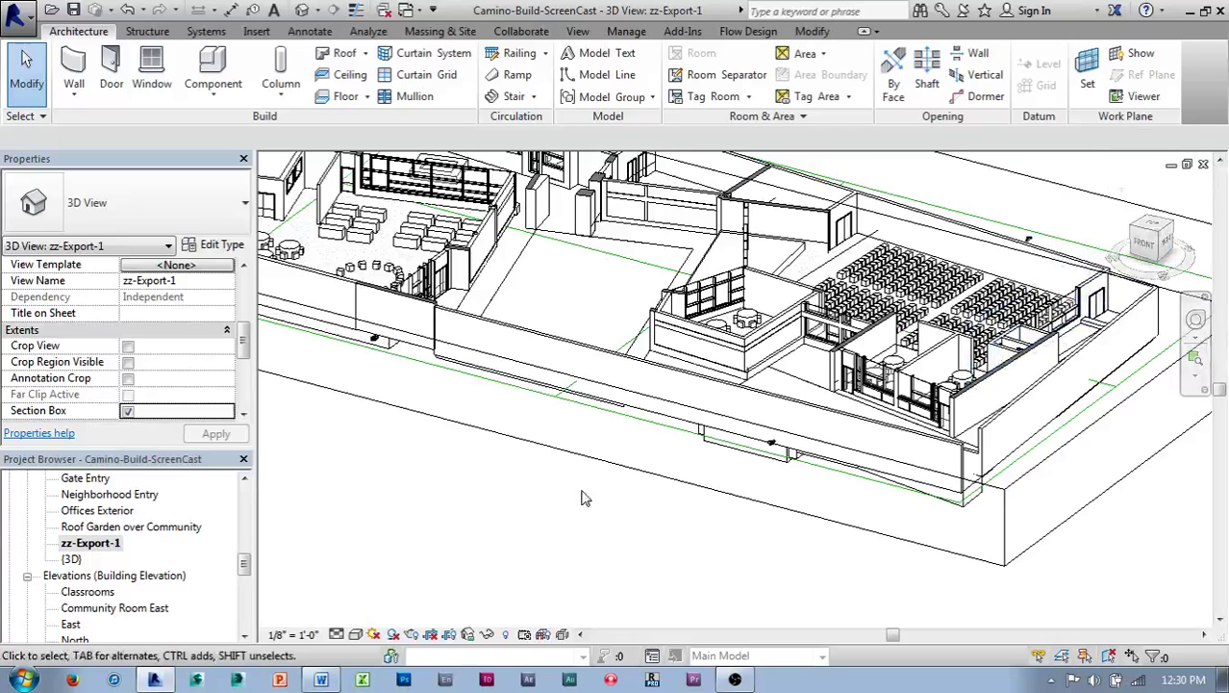
From a straight front view, select the section box and raise its bottom face to the underside of the floor slab.
left_click(1145, 248)
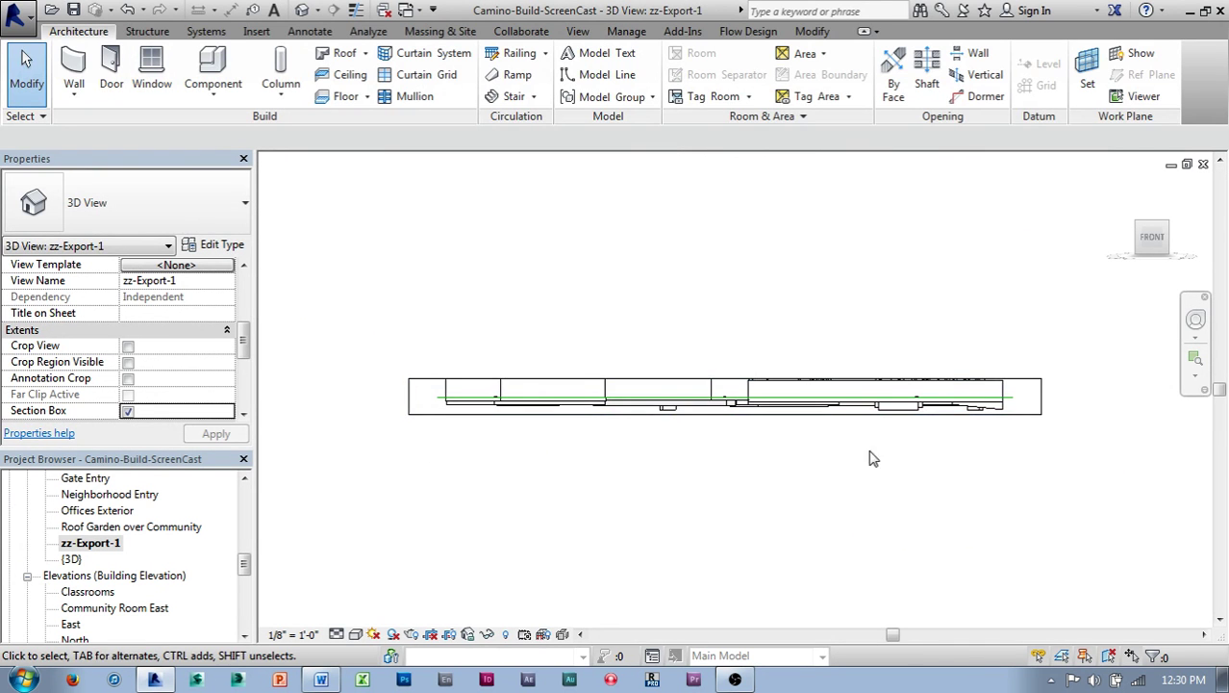
scroll(894, 404, "up", 2)
middle_click_drag(737, 452, 728, 501)
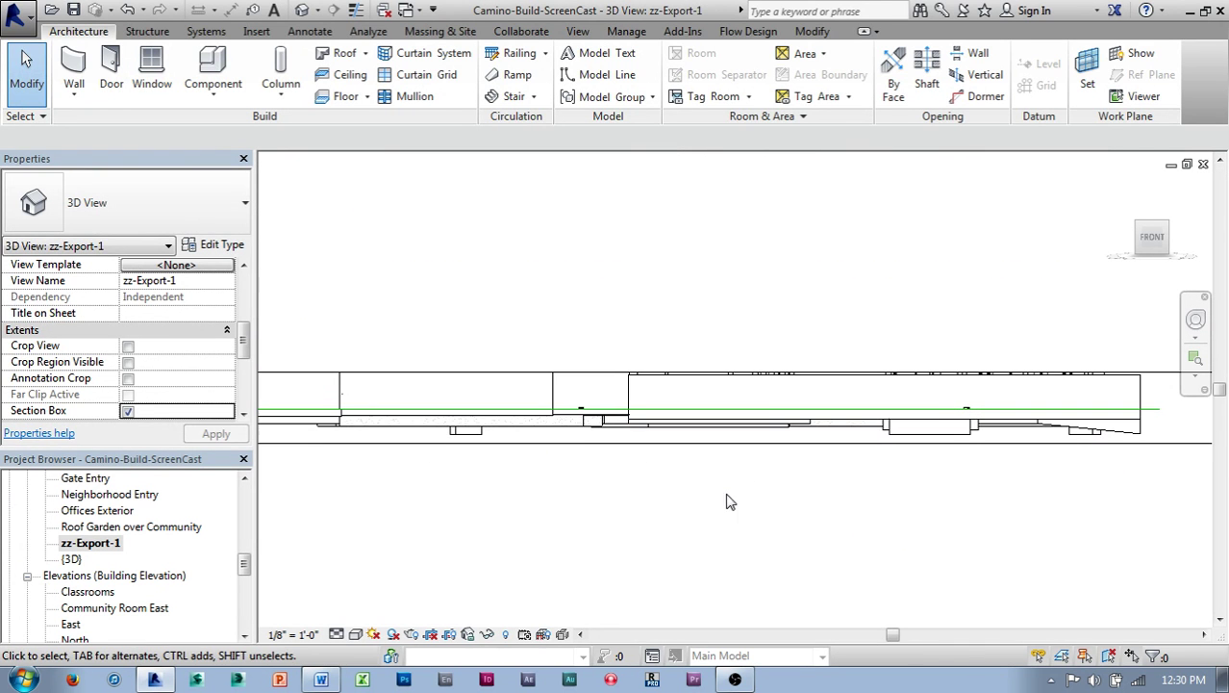
left_click(618, 446)
scroll(543, 452, "up", 3)
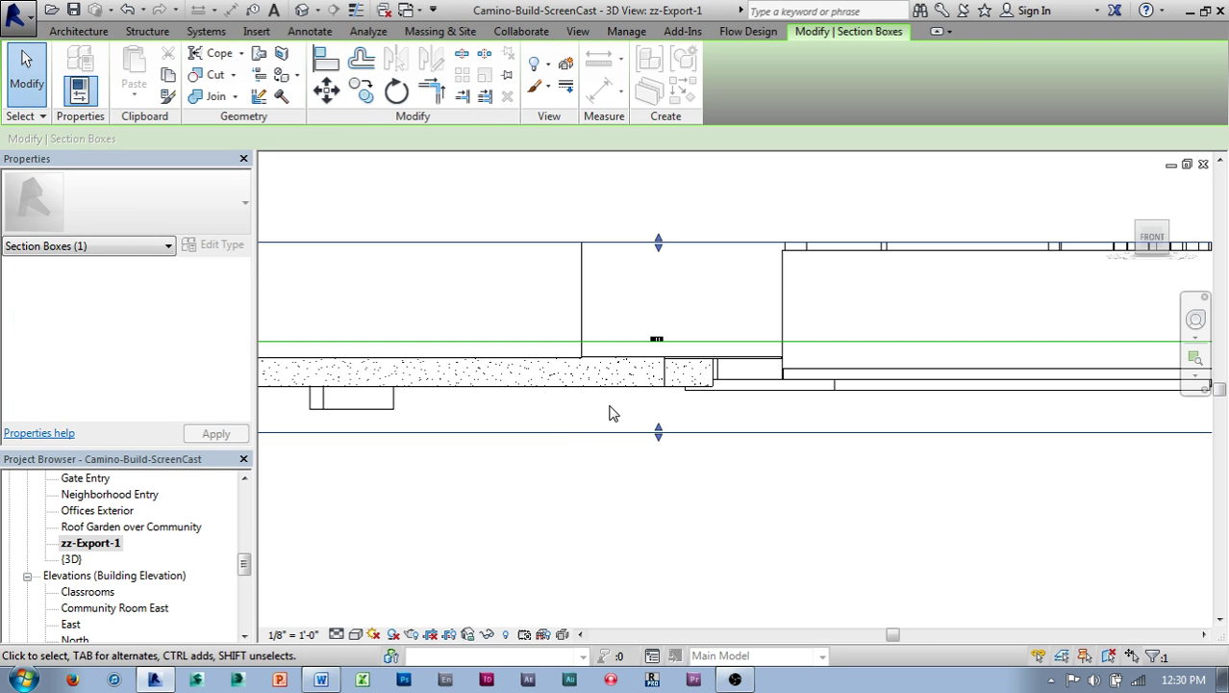
scroll(620, 421, "up", 3)
left_click_drag(708, 456, 781, 335)
left_click(817, 388)
From a straight left-side view, raise the section box's bottom face further so it cuts the slab just below the grid lines.
middle_click_drag(817, 387, 881, 364, "shift")
scroll(862, 389, "down", 3)
middle_click_drag(874, 412, 863, 431)
scroll(901, 534, "down", 1)
middle_click_drag(959, 548, 329, 431, "shift")
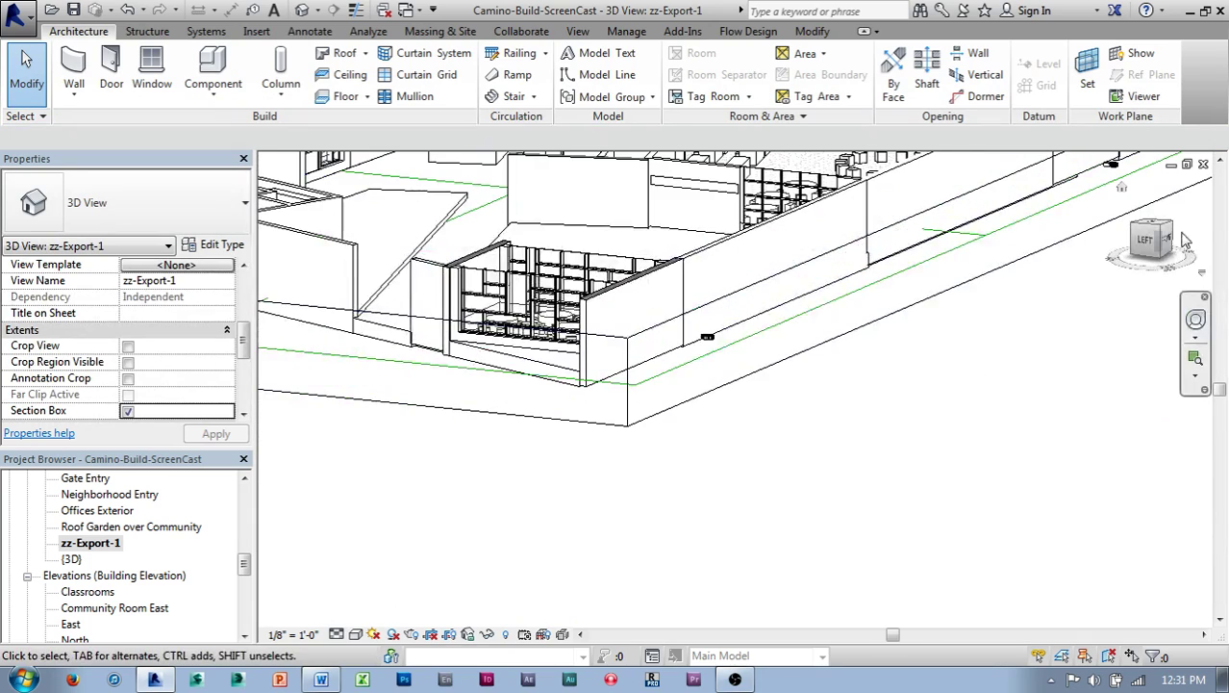
left_click(1154, 245)
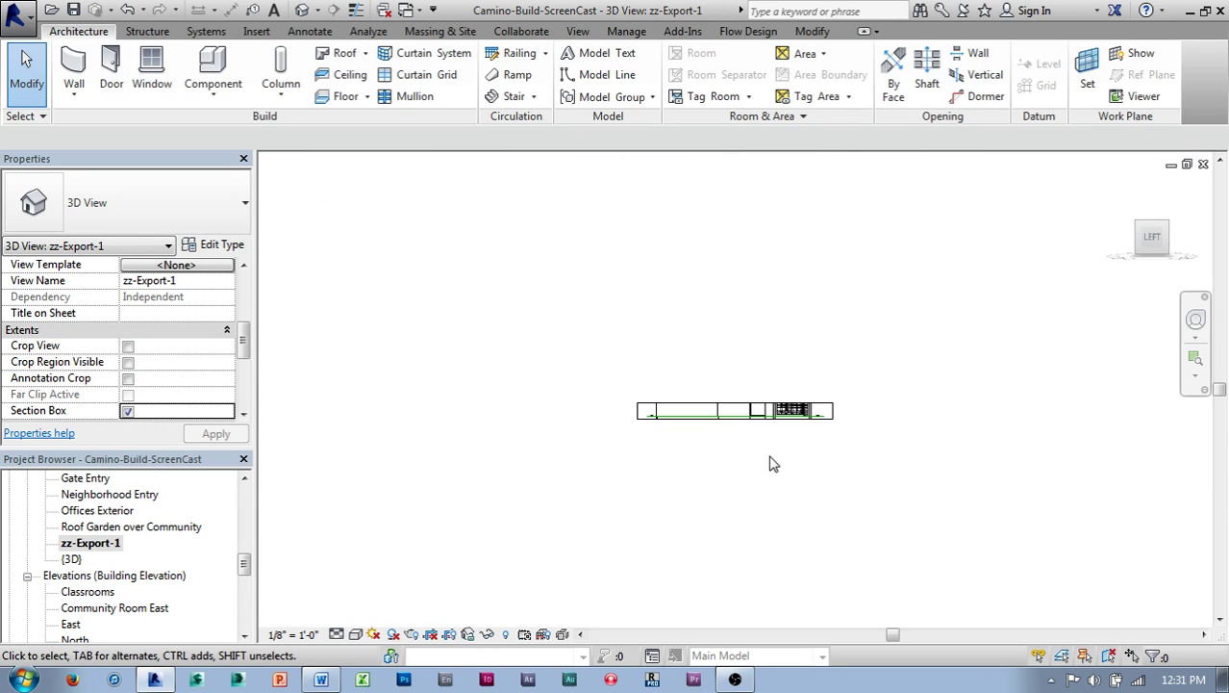
scroll(623, 419, "up", 3)
middle_click_drag(643, 442, 709, 511)
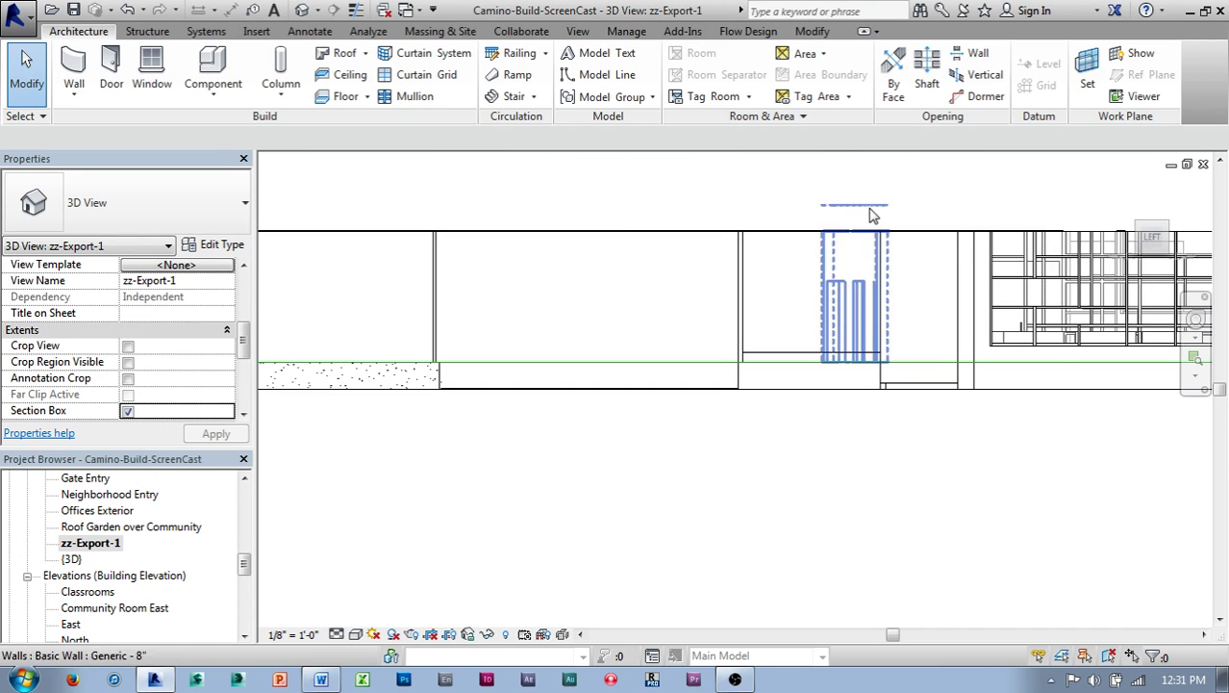
scroll(831, 438, "down", 4)
left_click(979, 446)
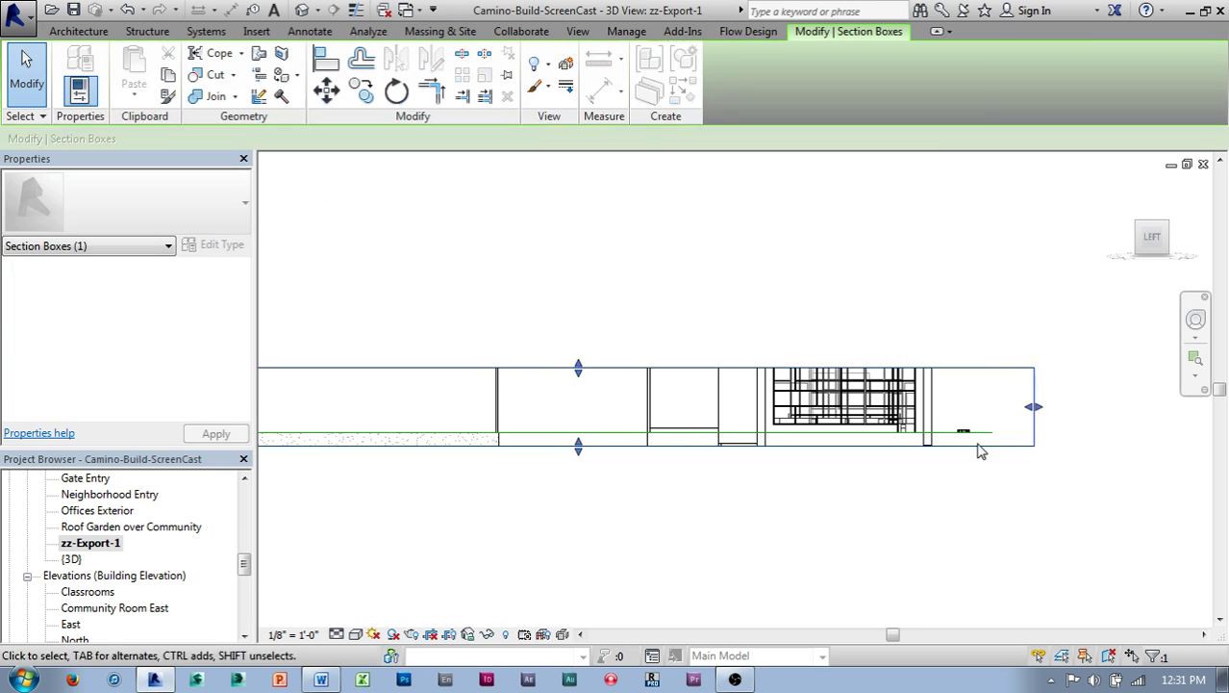
scroll(856, 513, "up", 4)
middle_click_drag(748, 430, 708, 472)
scroll(708, 473, "up", 2)
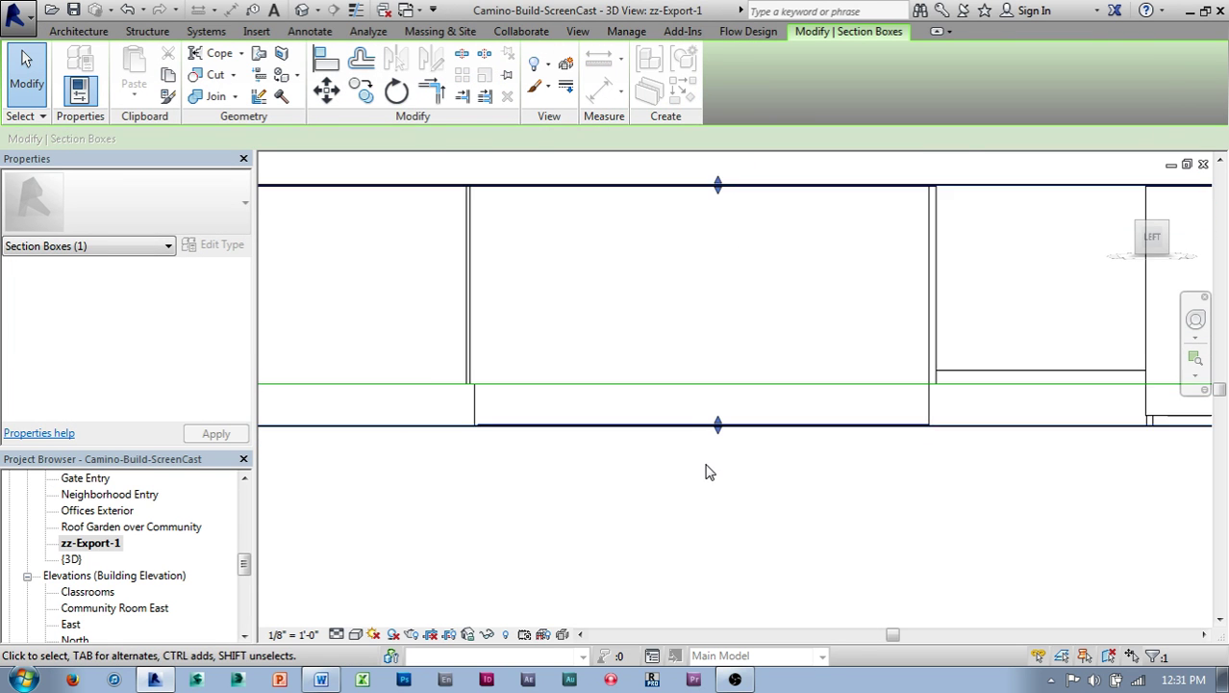
left_click_drag(721, 420, 725, 390)
left_click(746, 448)
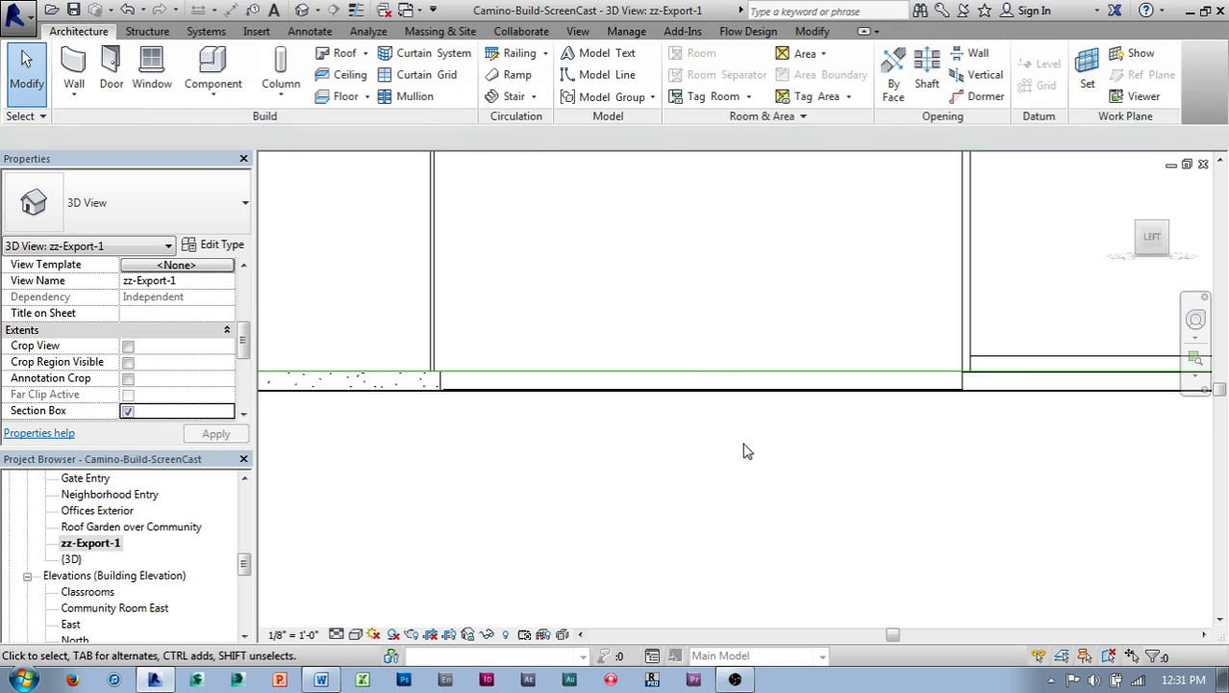
Examine the vertically trimmed model from all around and from the front to check the floor and wall cuts.
scroll(774, 441, "down", 4)
middle_click_drag(782, 438, 670, 496, "shift")
middle_click_drag(894, 500, 642, 554, "shift")
scroll(642, 555, "up", 3)
scroll(483, 465, "down", 6)
middle_click_drag(428, 554, 664, 572, "shift")
scroll(866, 269, "up", 3)
scroll(835, 385, "down", 3)
middle_click_drag(529, 366, 516, 466)
scroll(747, 382, "down", 2)
scroll(515, 465, "down", 2)
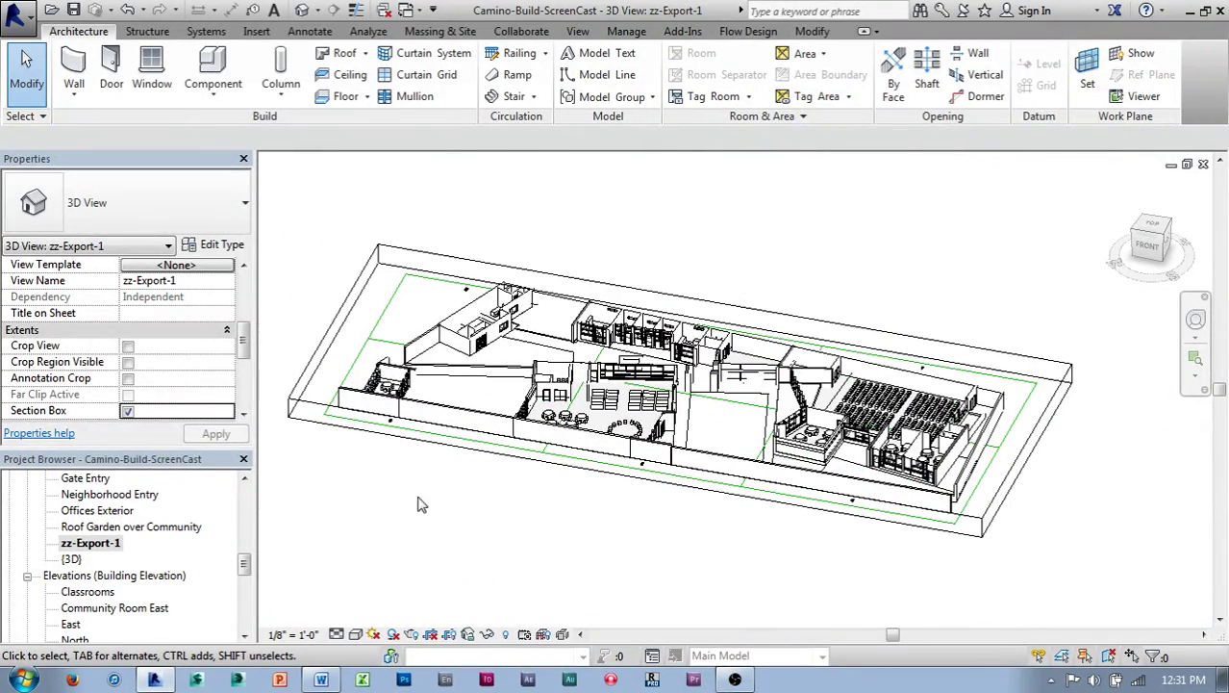
scroll(1111, 428, "up", 4)
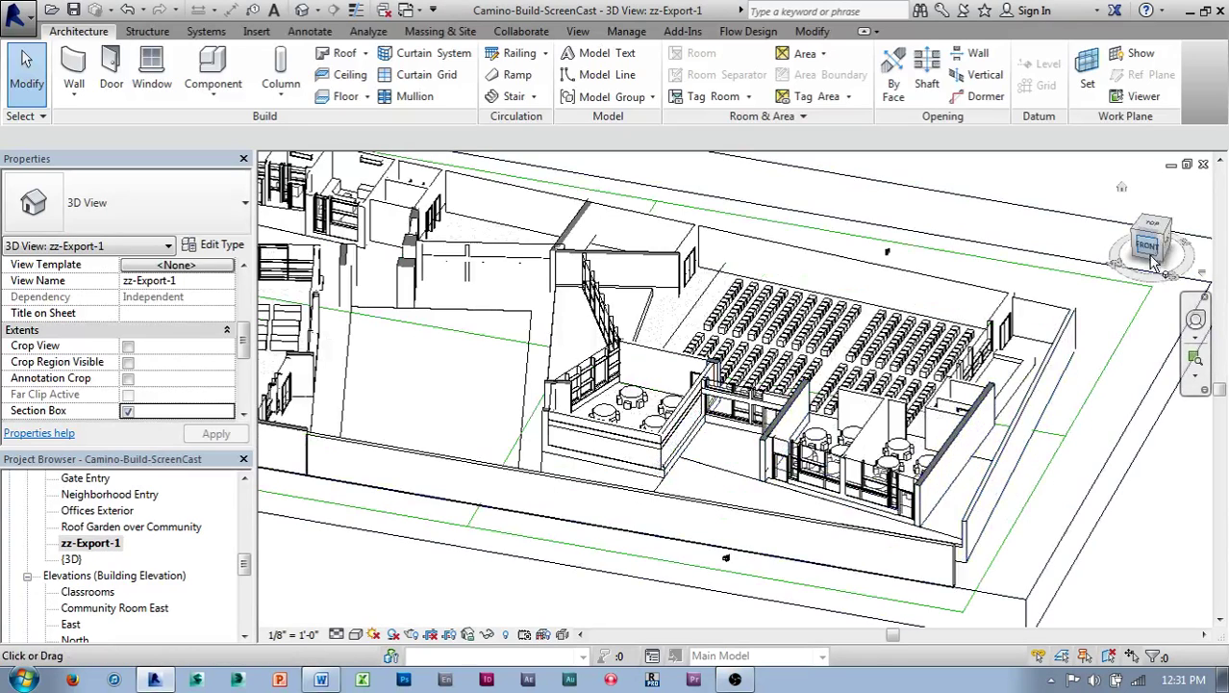
left_click(1154, 251)
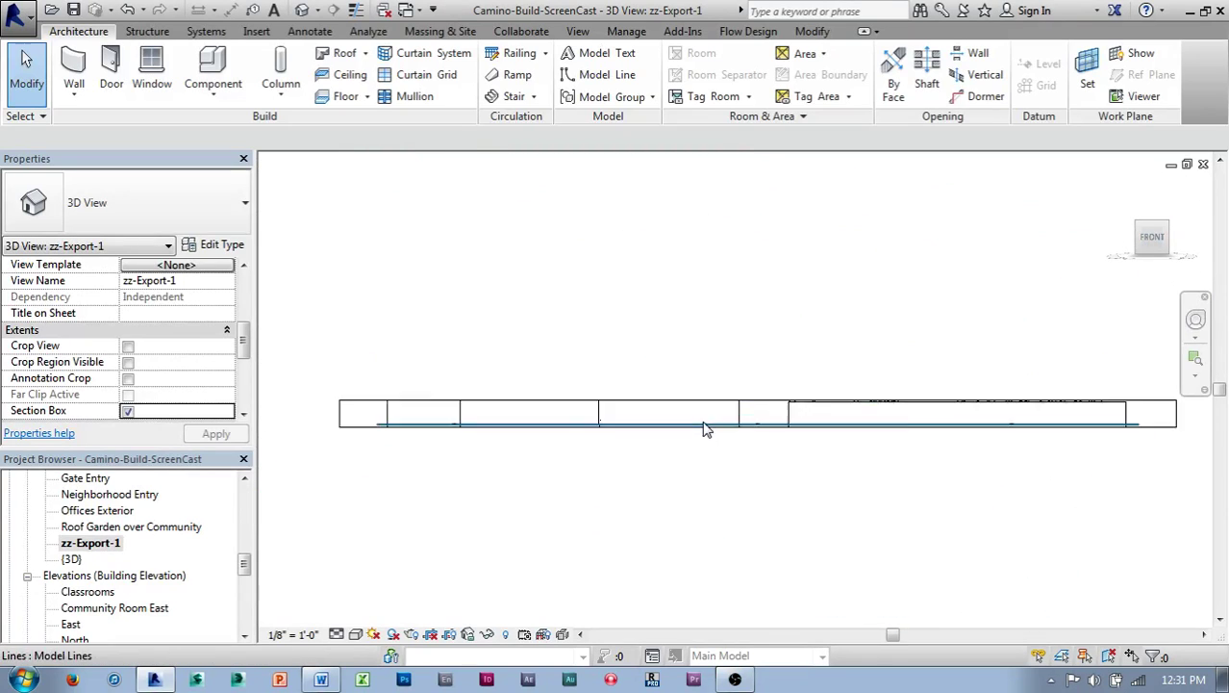
middle_click_drag(781, 490, 809, 399, "shift")
scroll(809, 399, "down", 2)
scroll(612, 494, "down", 1)
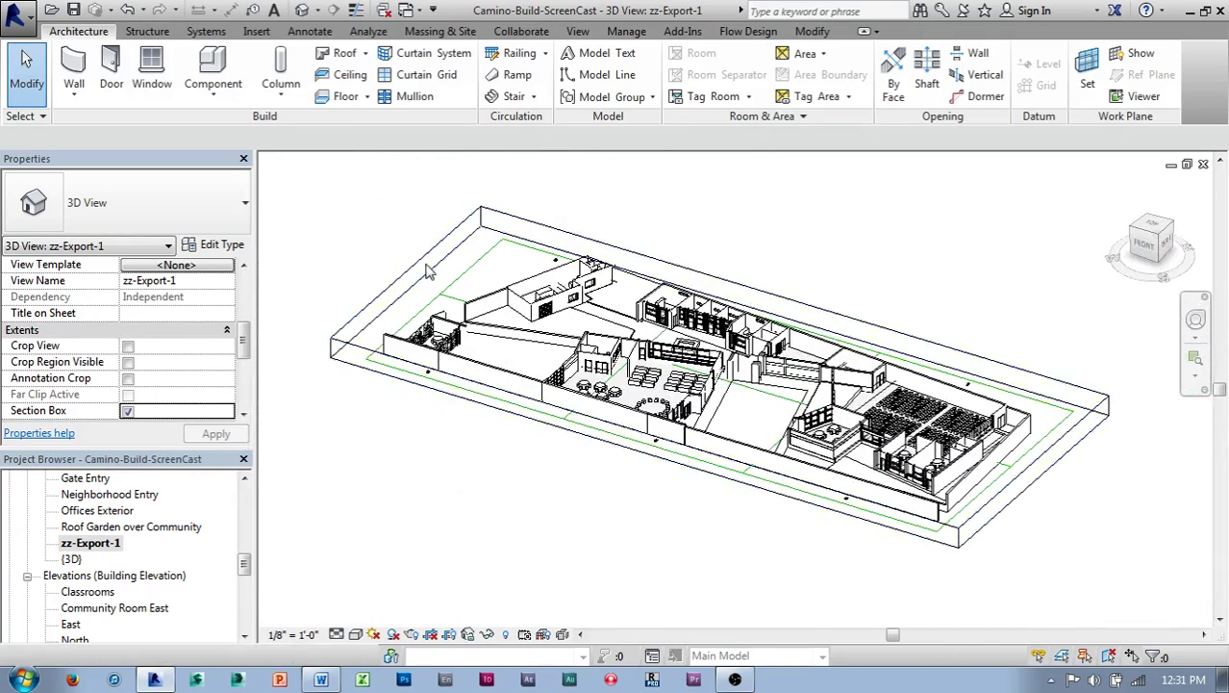
middle_click_drag(826, 210, 832, 266, "shift")
scroll(849, 261, "down", 1)
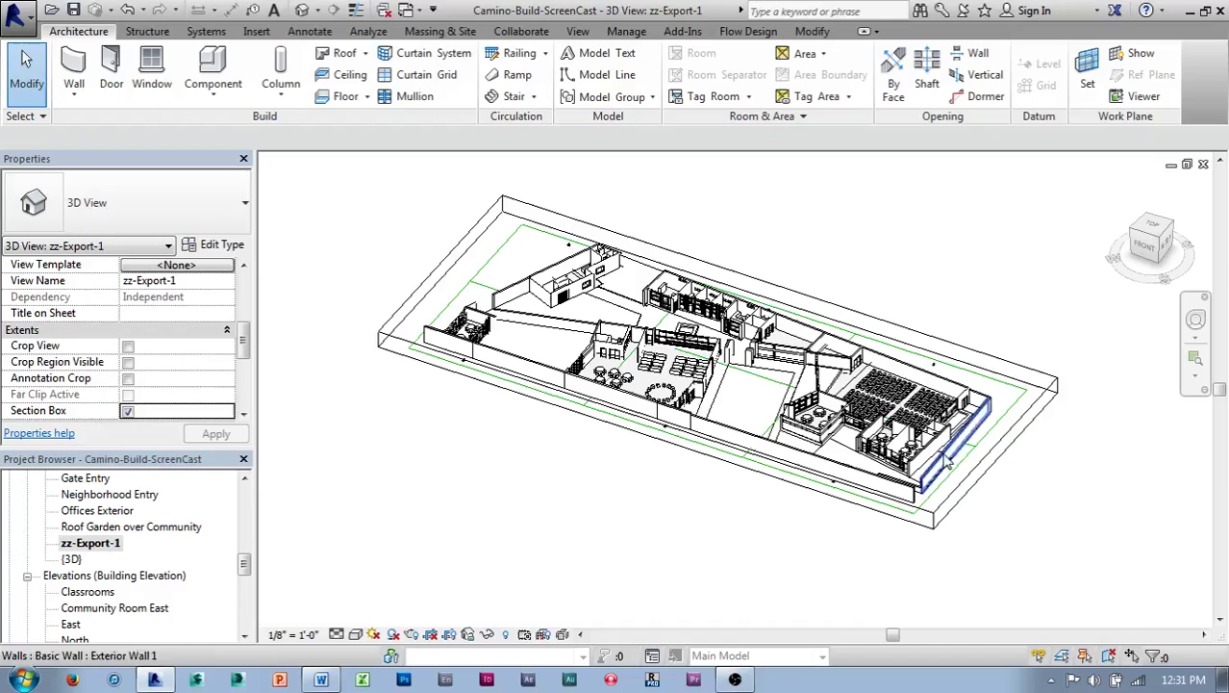
From a top view, pull the section box's front face back until it aligns with the grid's long middle line.
left_click(995, 460)
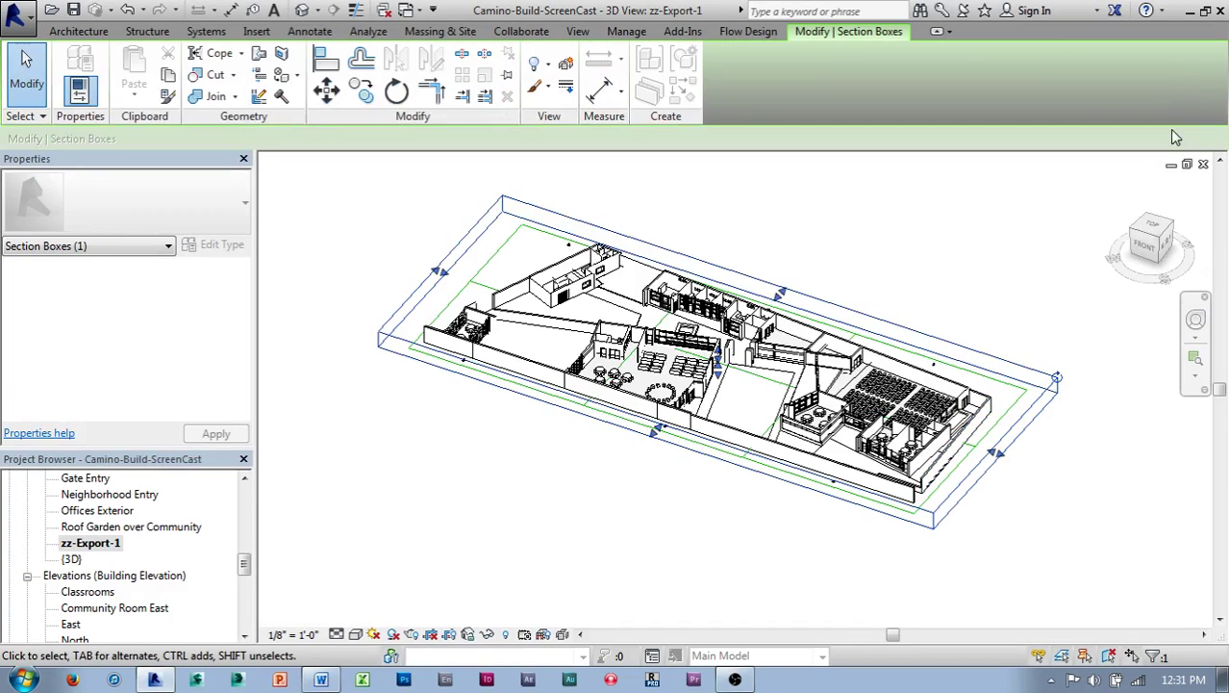
left_click(1153, 227)
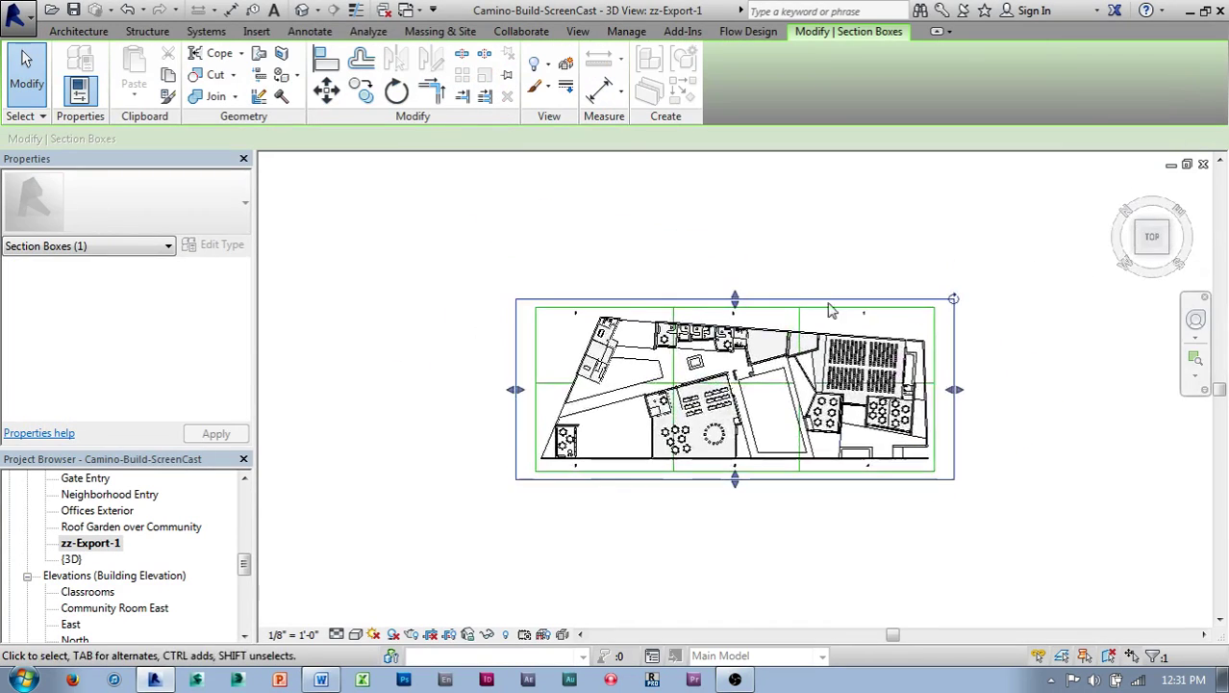
left_click_drag(687, 538, 755, 329)
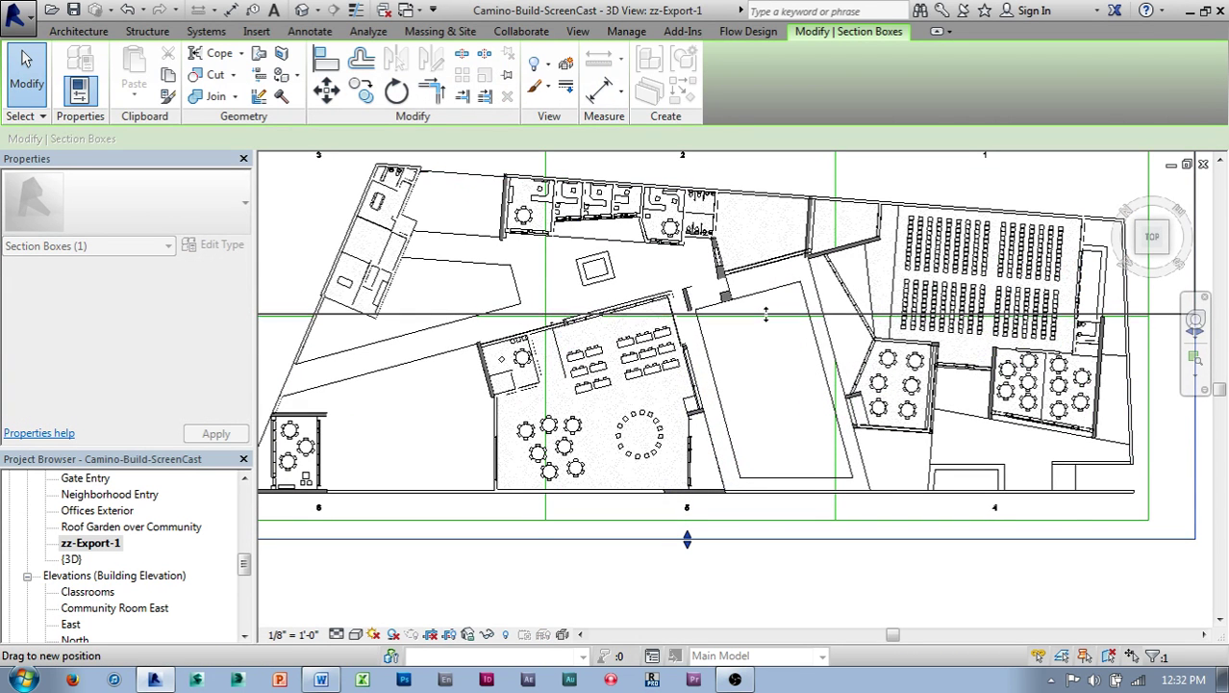
scroll(766, 329, "up", 8)
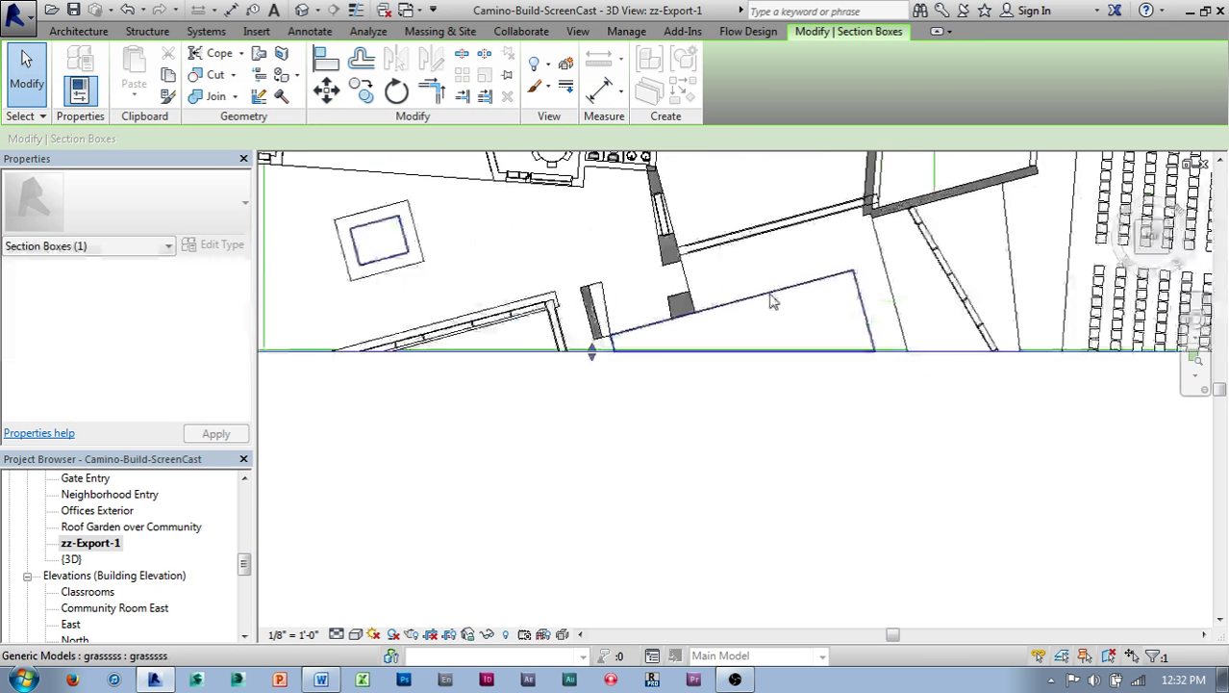
scroll(626, 478, "up", 2)
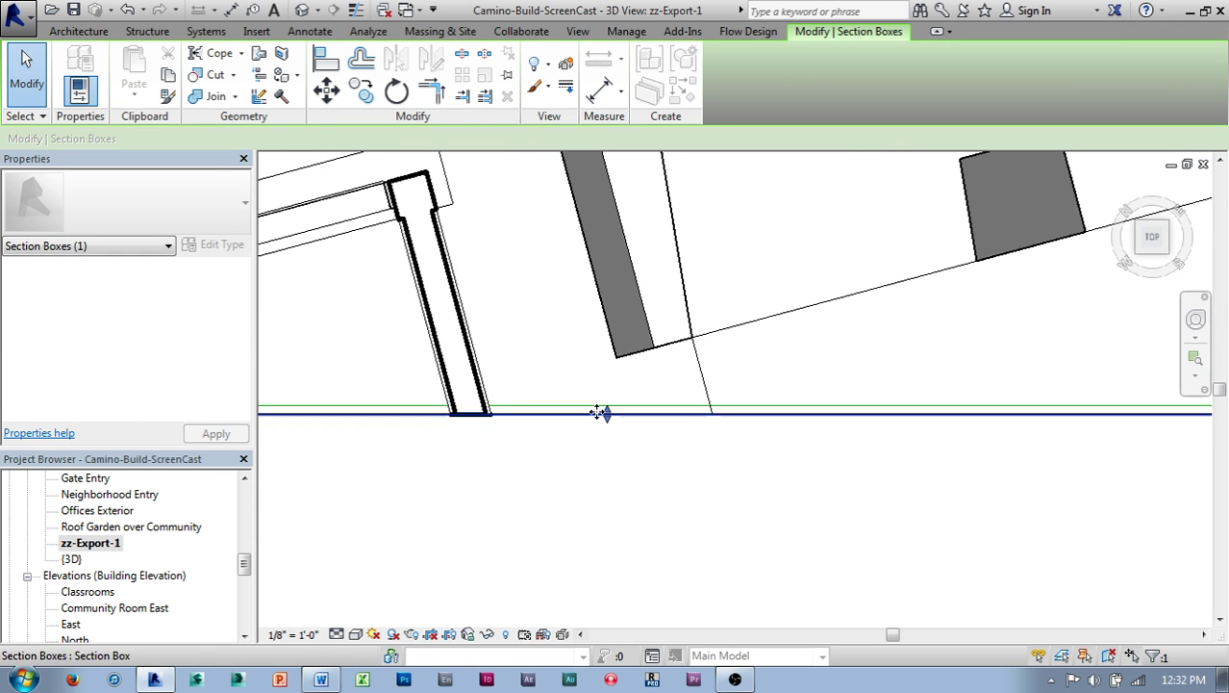
left_click_drag(608, 415, 610, 399)
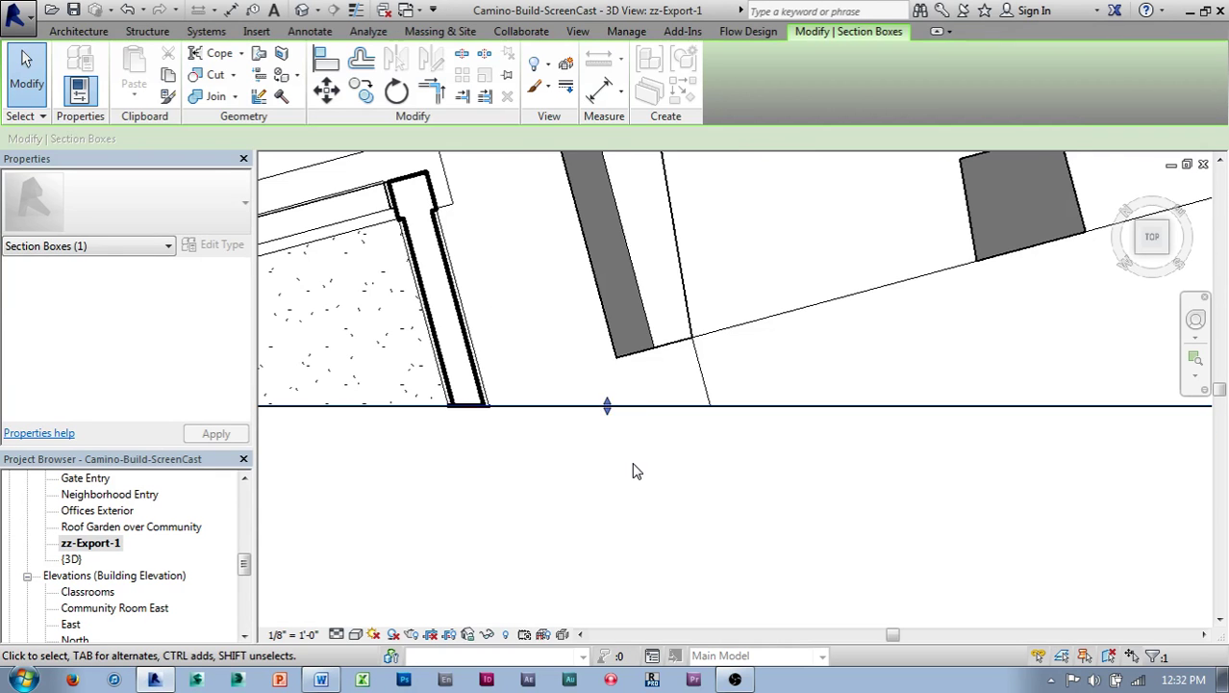
Pull the section box's left end face in to the grid line separating sections 1 and 2.
scroll(635, 469, "down", 6)
middle_click_drag(678, 545, 713, 248, "shift")
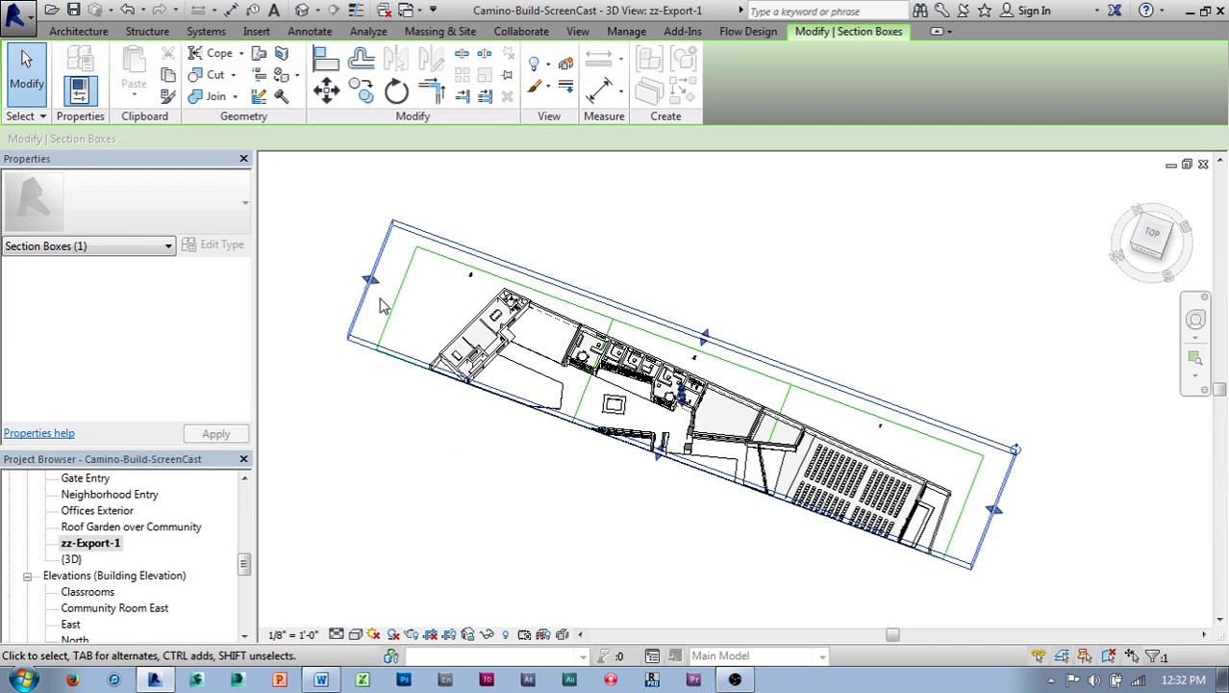
left_click_drag(370, 279, 760, 421)
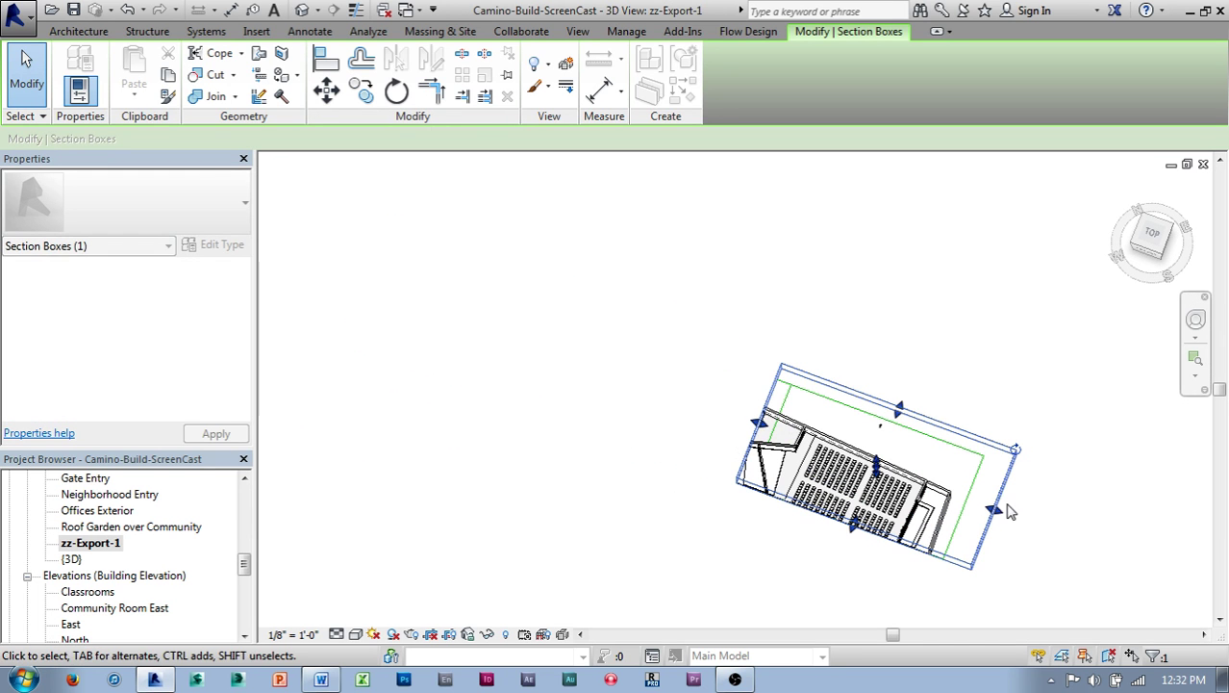
left_click(1159, 240)
scroll(538, 402, "up", 4)
scroll(465, 410, "up", 2)
left_click_drag(460, 378, 565, 376)
scroll(568, 392, "down", 3)
scroll(890, 303, "down", 1)
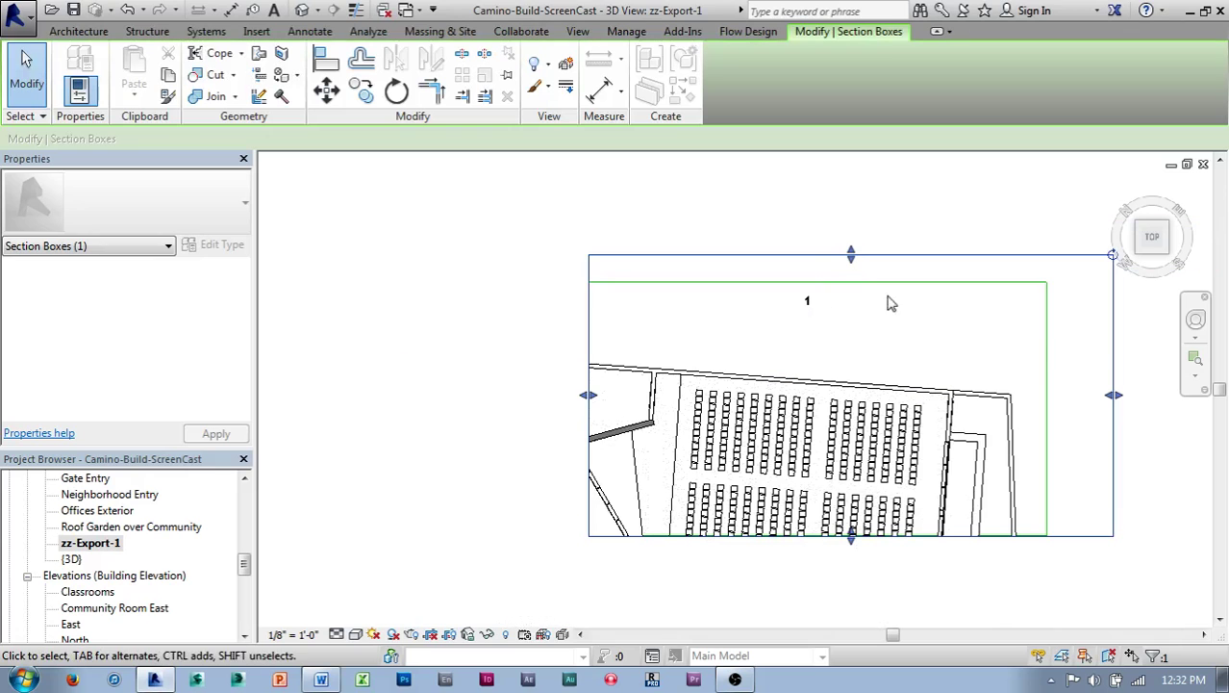
Align the section box's back and right faces with the outer grid lines of section 1.
mouse_move(854, 260)
left_mouse_down()
mouse_move(854, 293)
mouse_move(853, 282)
left_mouse_up()
left_click_drag(1113, 409, 1047, 408)
scroll(851, 384, "down", 2)
middle_click_drag(851, 385, 849, 303, "shift")
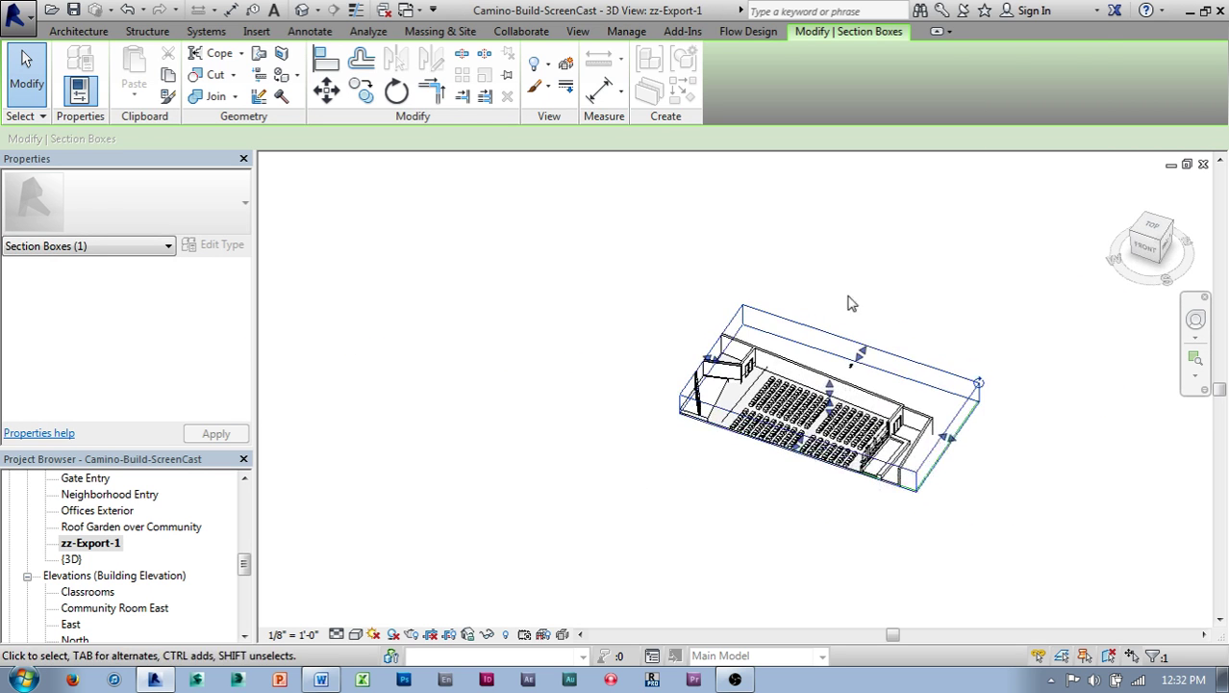
left_click(851, 304)
Examine the isolated section 1 with its auditorium seating for walls and elements cut by the box.
scroll(817, 493, "up", 3)
scroll(813, 500, "up", 2)
middle_click_drag(808, 510, 763, 451, "shift")
scroll(615, 431, "down", 1)
middle_click_drag(549, 409, 751, 508)
middle_click_drag(714, 330, 544, 504, "shift")
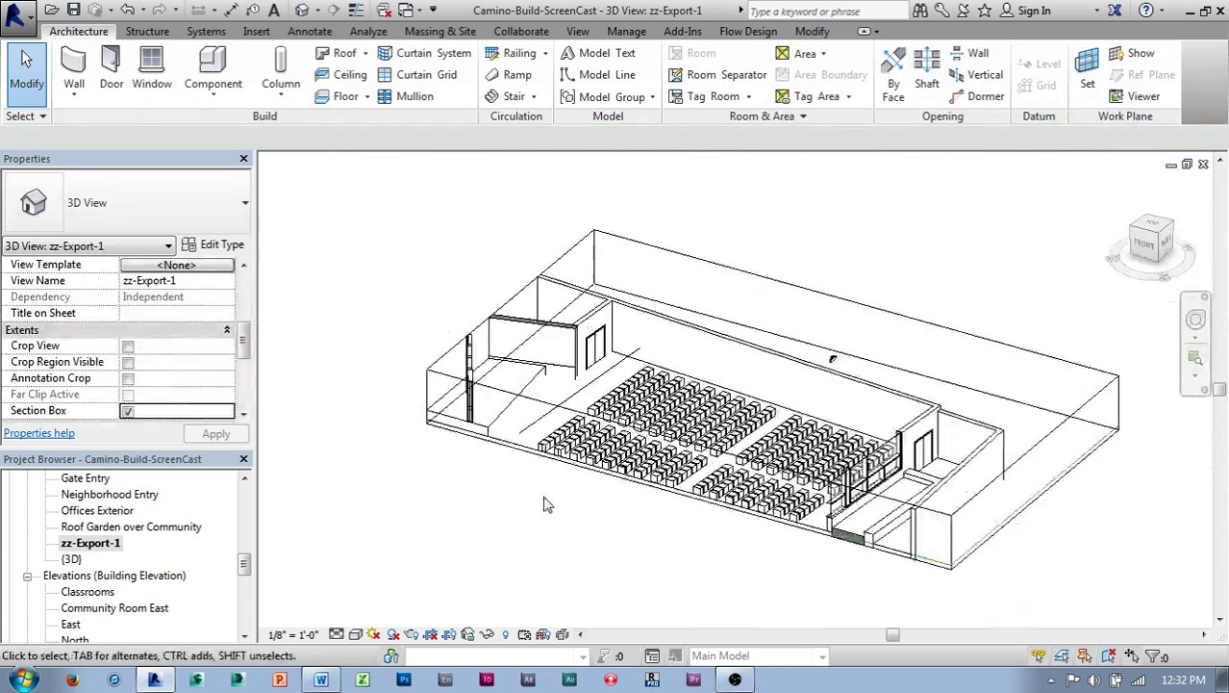
scroll(539, 505, "down", 2)
scroll(415, 340, "up", 2)
middle_click_drag(571, 439, 705, 462, "shift")
middle_click_drag(956, 373, 847, 295)
scroll(867, 362, "down", 1)
scroll(869, 368, "up", 2)
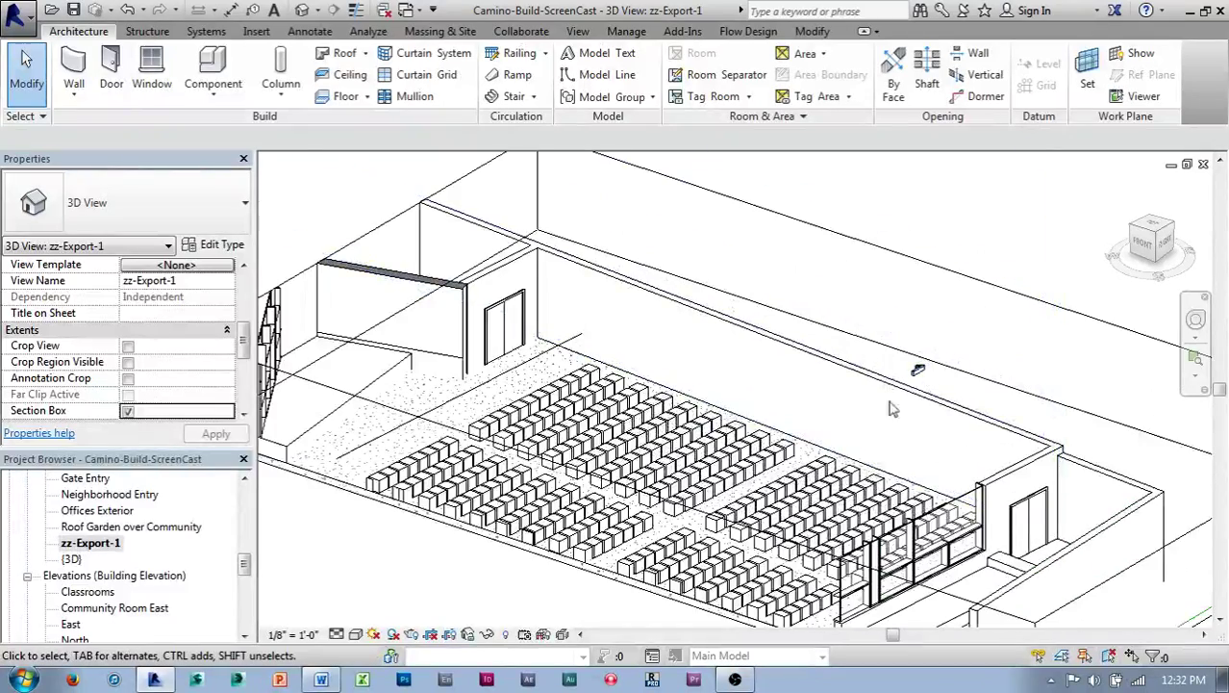
scroll(891, 409, "down", 4)
middle_click_drag(592, 563, 607, 503)
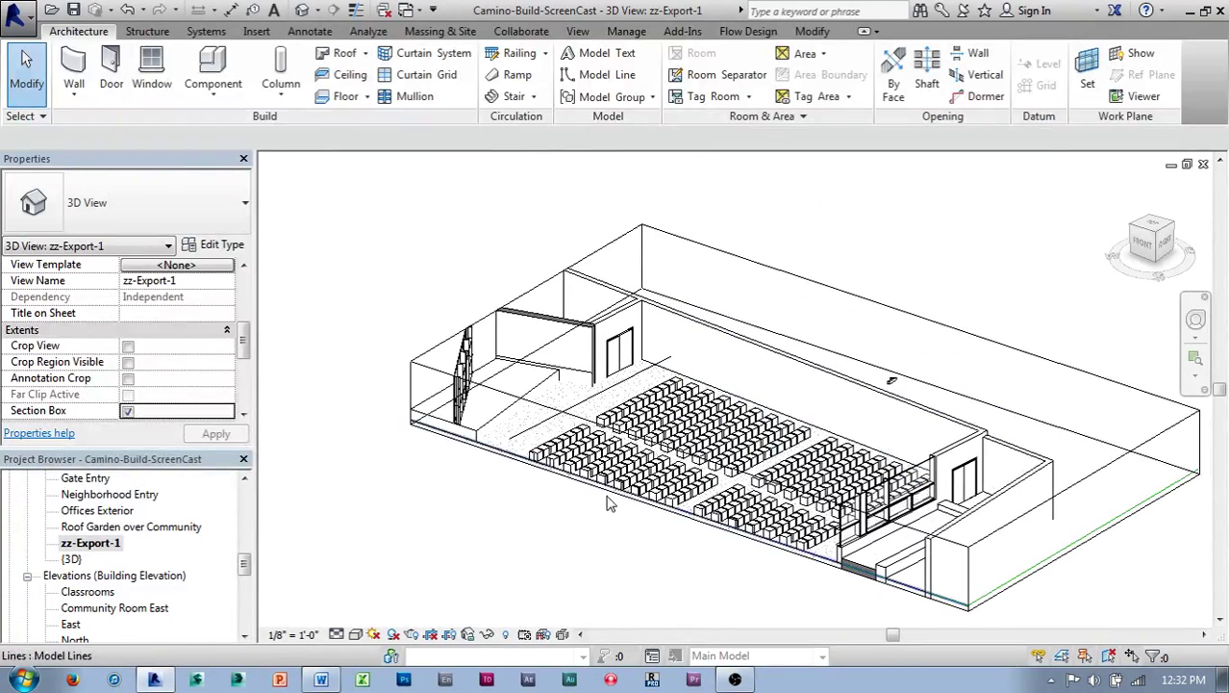
Hide the curtain wall cut by the section box at the left end of section 1 in this view.
left_click(461, 371)
right_click(467, 273)
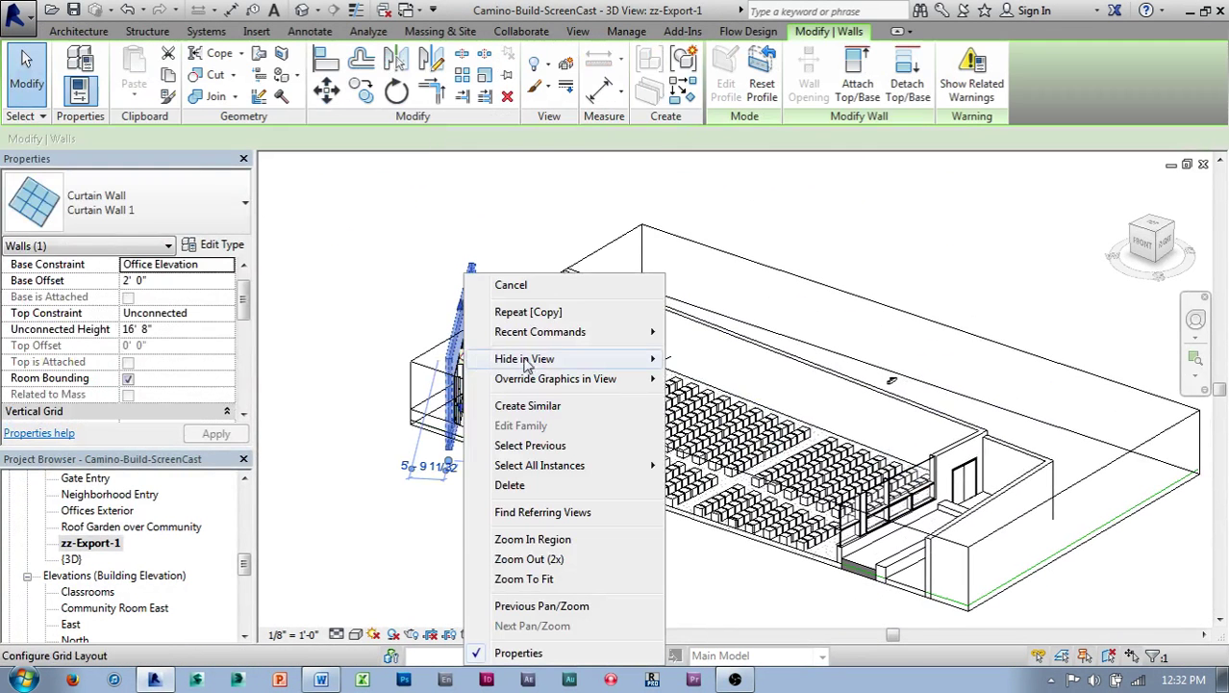
mouse_move(551, 361)
left_click(711, 359)
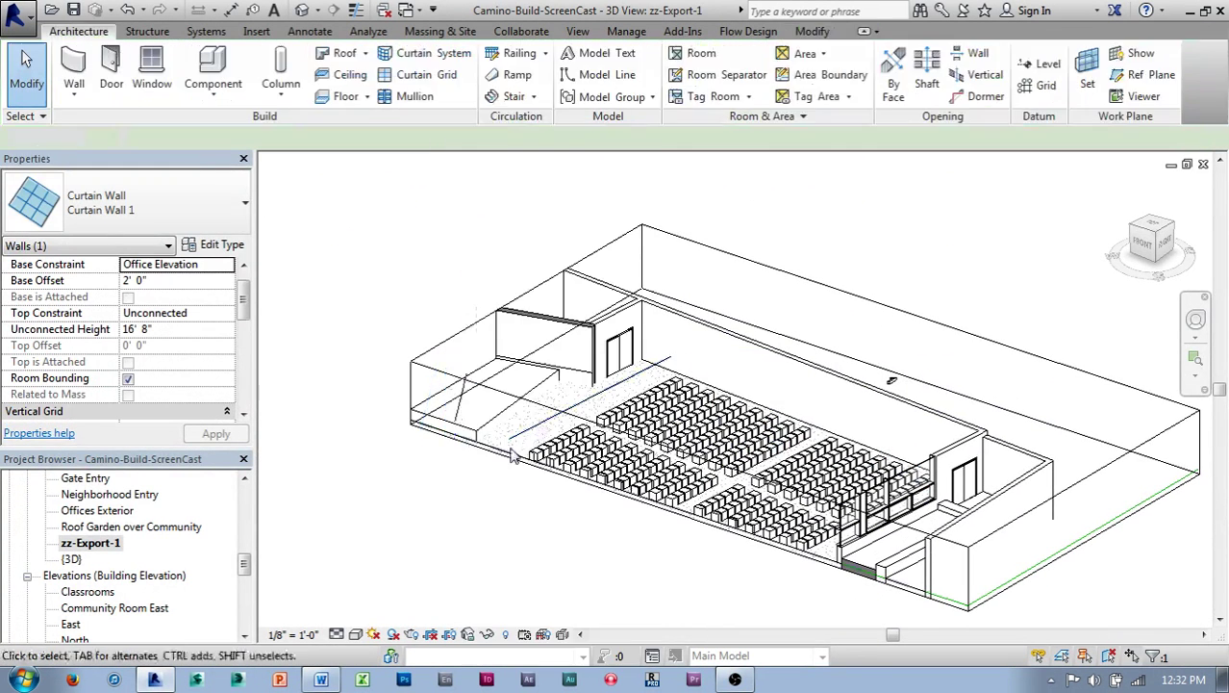
Hide the curtain wall at the opposite end of the auditorium, beside the double door, in this view.
middle_click_drag(695, 364, 557, 423, "shift")
left_click(901, 378)
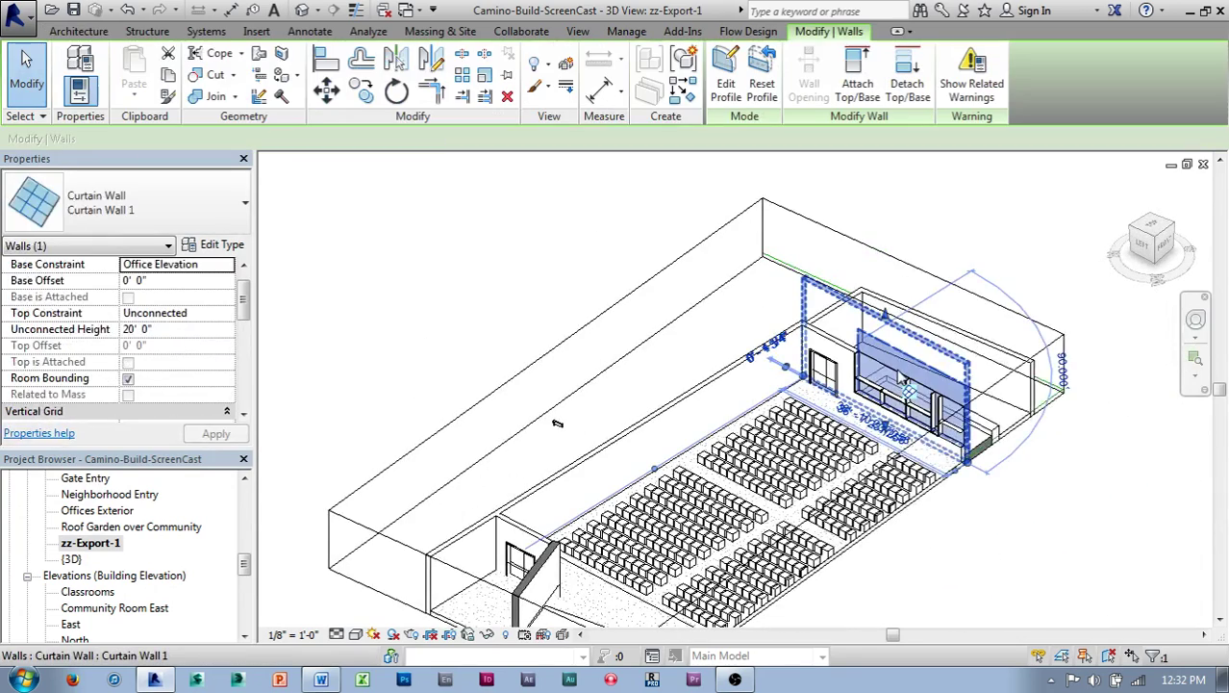
right_click(901, 378)
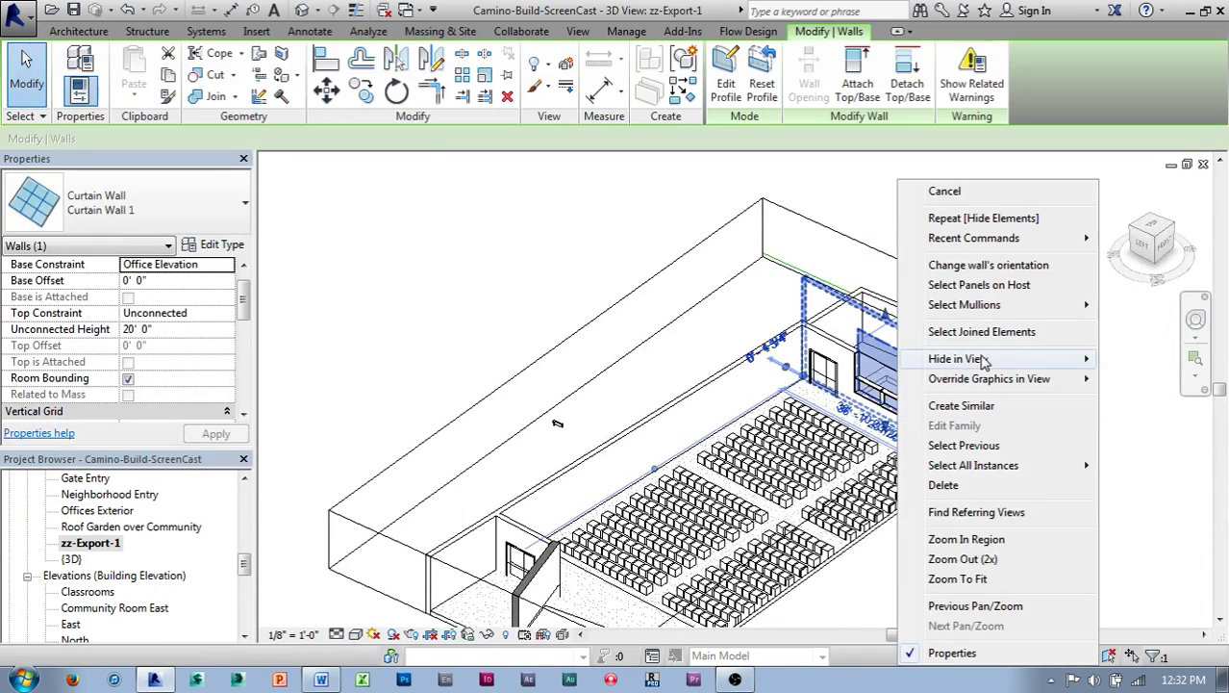
mouse_move(983, 360)
left_click(1145, 359)
Hide the 68" x 80" double-flush door in the wall at that end of the auditorium.
scroll(837, 371, "up", 3)
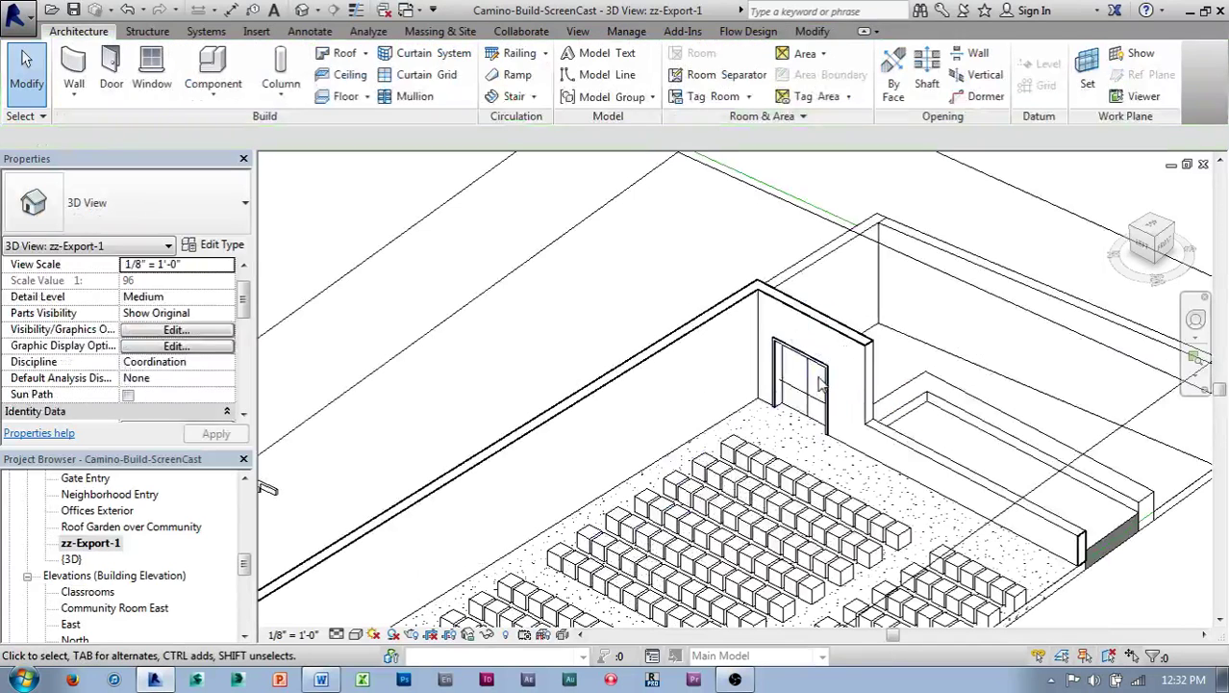
left_click(826, 383)
right_click(826, 383)
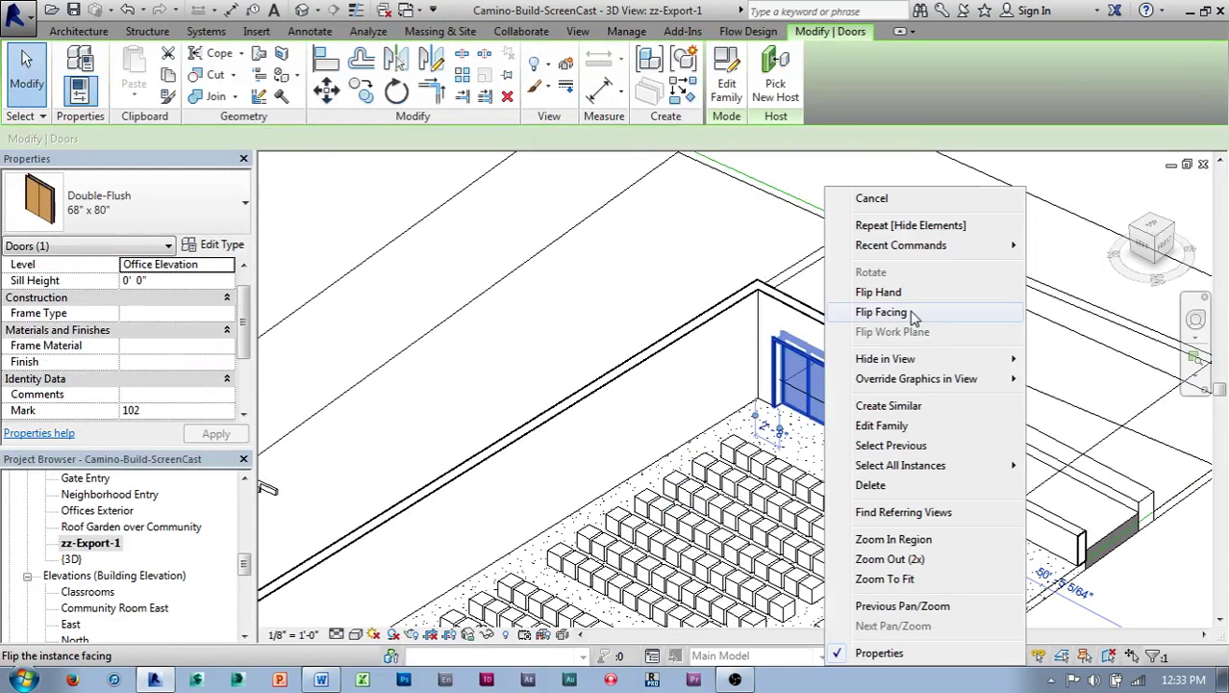
mouse_move(933, 361)
left_click(1087, 364)
Hide the 72" x 78" double-flush door at the other end of the auditorium.
scroll(1013, 372, "down", 3)
middle_click_drag(1013, 372, 758, 458, "shift")
middle_click_drag(925, 414, 856, 431, "shift")
scroll(767, 378, "up", 3)
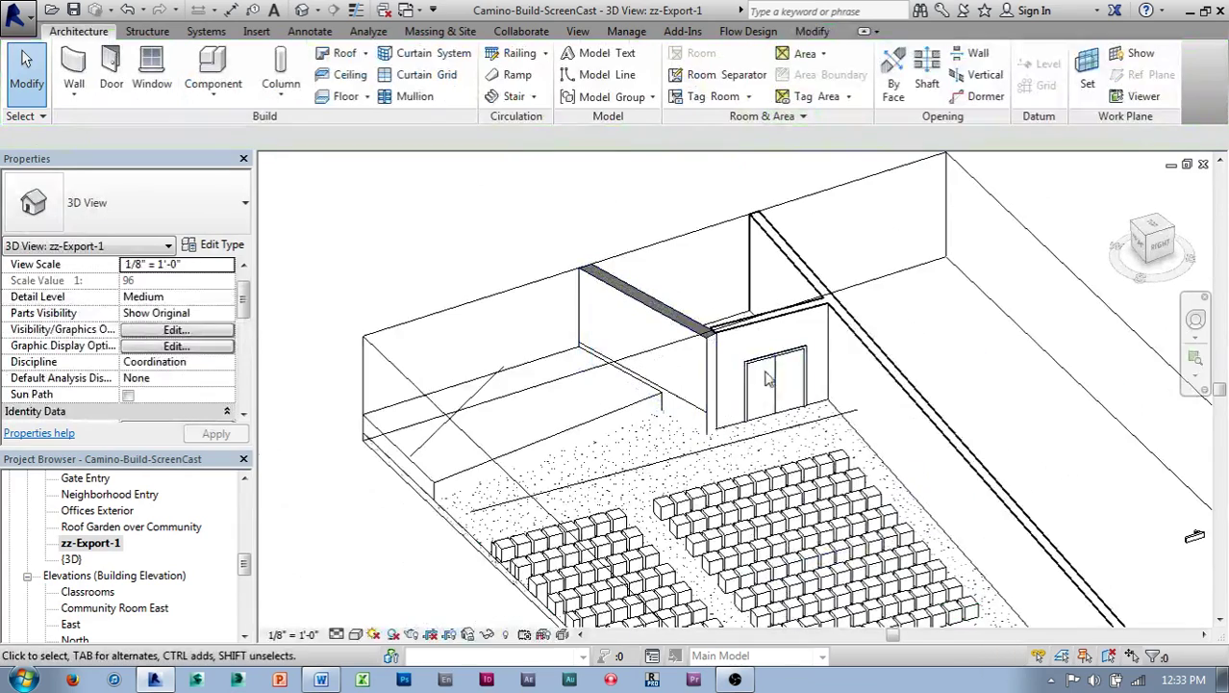
left_click(751, 382)
right_click(749, 382)
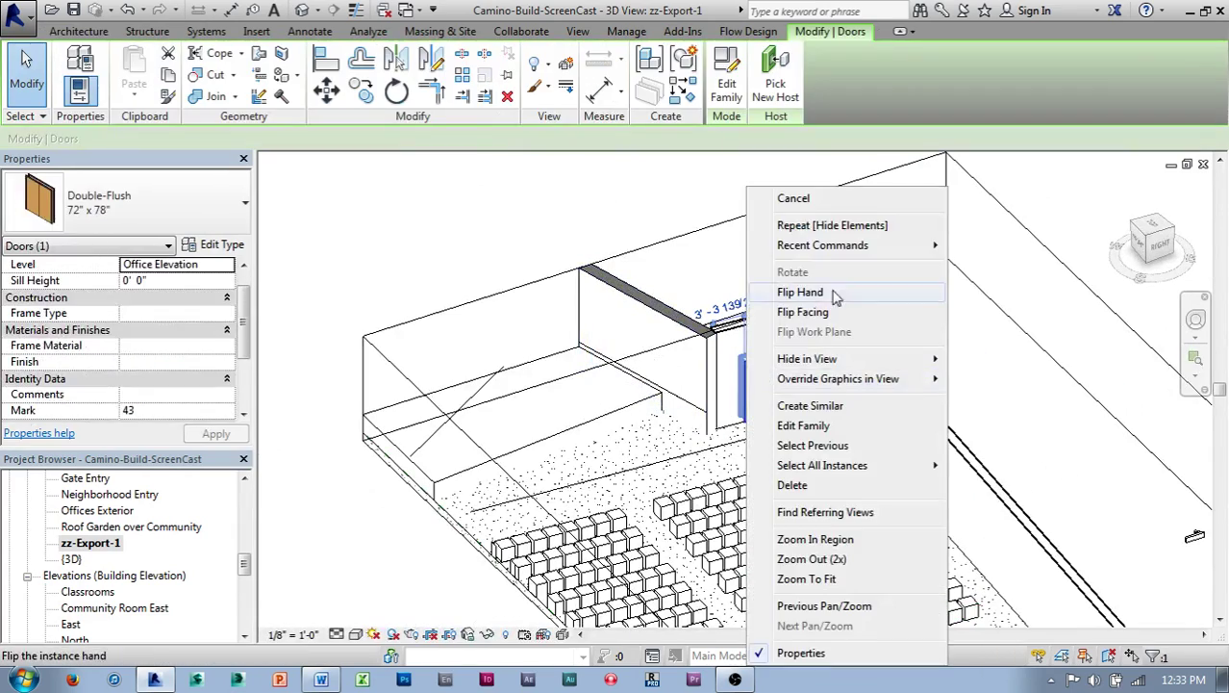
mouse_move(825, 361)
left_click(991, 358)
Examine section 1 from both ends for any remaining doors, curtain walls or elements cut by the box.
scroll(962, 360, "down", 3)
scroll(866, 387, "up", 3)
scroll(867, 386, "down", 5)
middle_click_drag(867, 386, 817, 423, "shift")
scroll(994, 452, "up", 4)
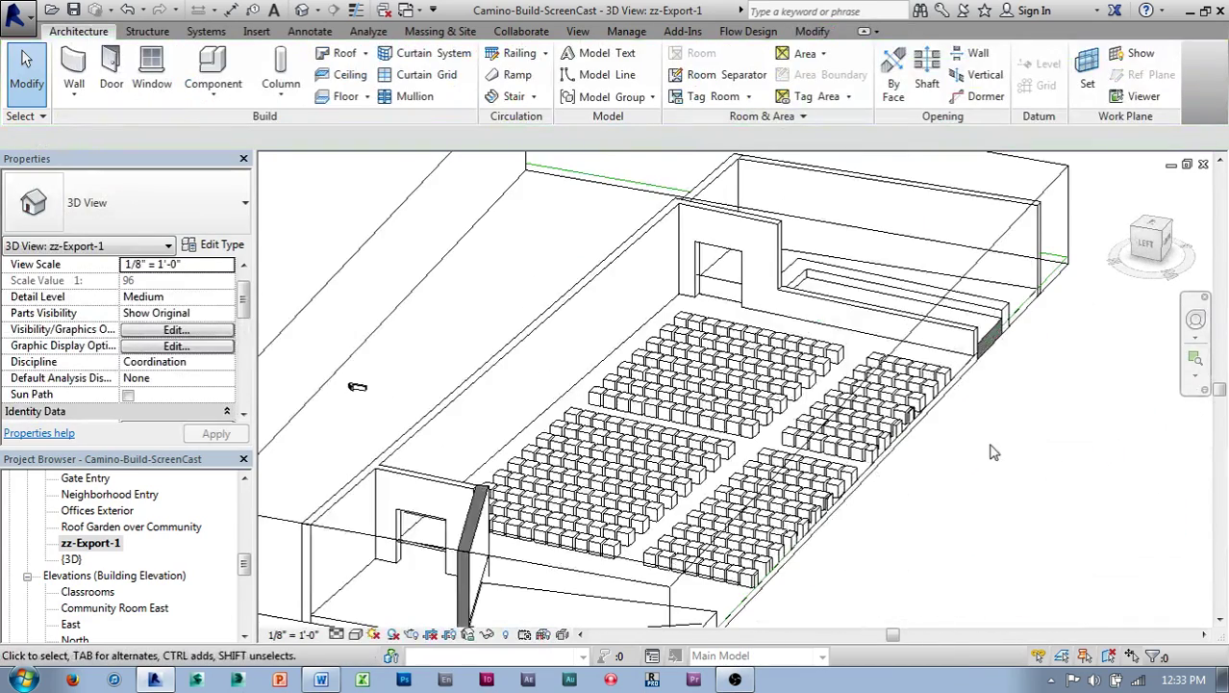
middle_click_drag(993, 453, 1000, 413, "shift")
scroll(1001, 433, "down", 5)
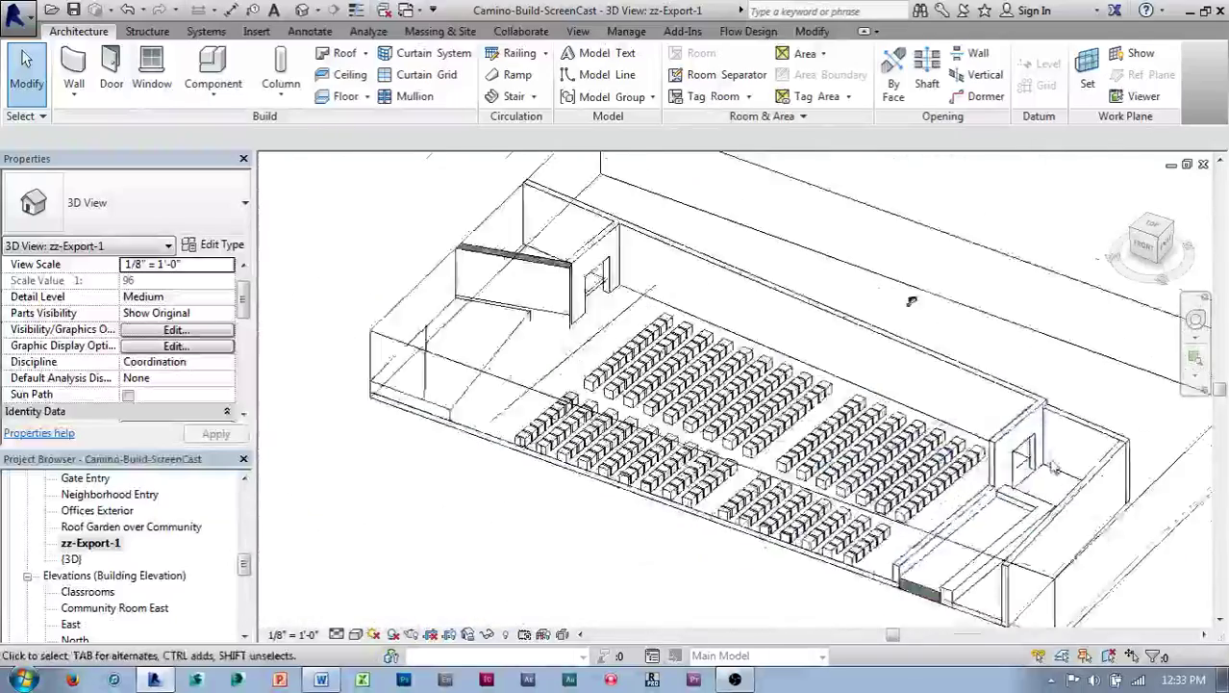
mouse_move(1032, 471)
middle_mouse_down("shift")
mouse_move(776, 406)
mouse_move(898, 425)
mouse_move(894, 458)
mouse_move(971, 447)
mouse_move(865, 425)
mouse_move(1020, 489)
middle_mouse_up("shift")
middle_click_drag(916, 269, 857, 227)
scroll(851, 250, "down", 2)
middle_click_drag(425, 297, 423, 330)
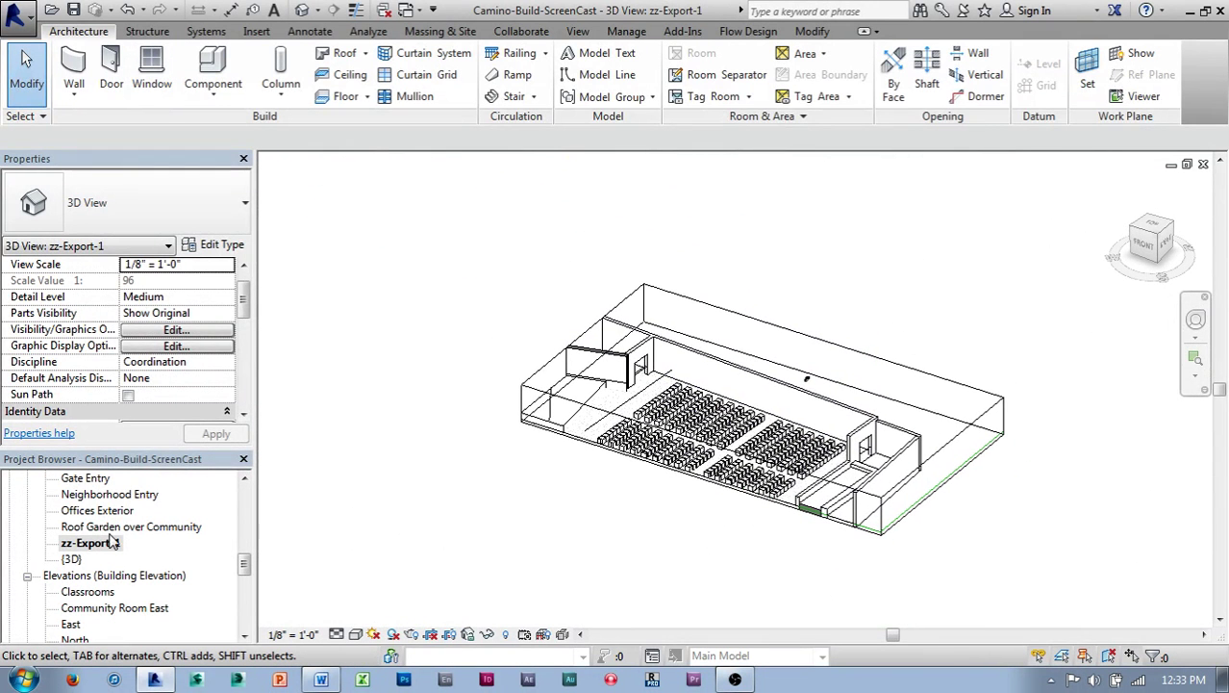
Duplicate the zz-Export-1 3D view and rename the copy zz-Export-2.
right_click(105, 549)
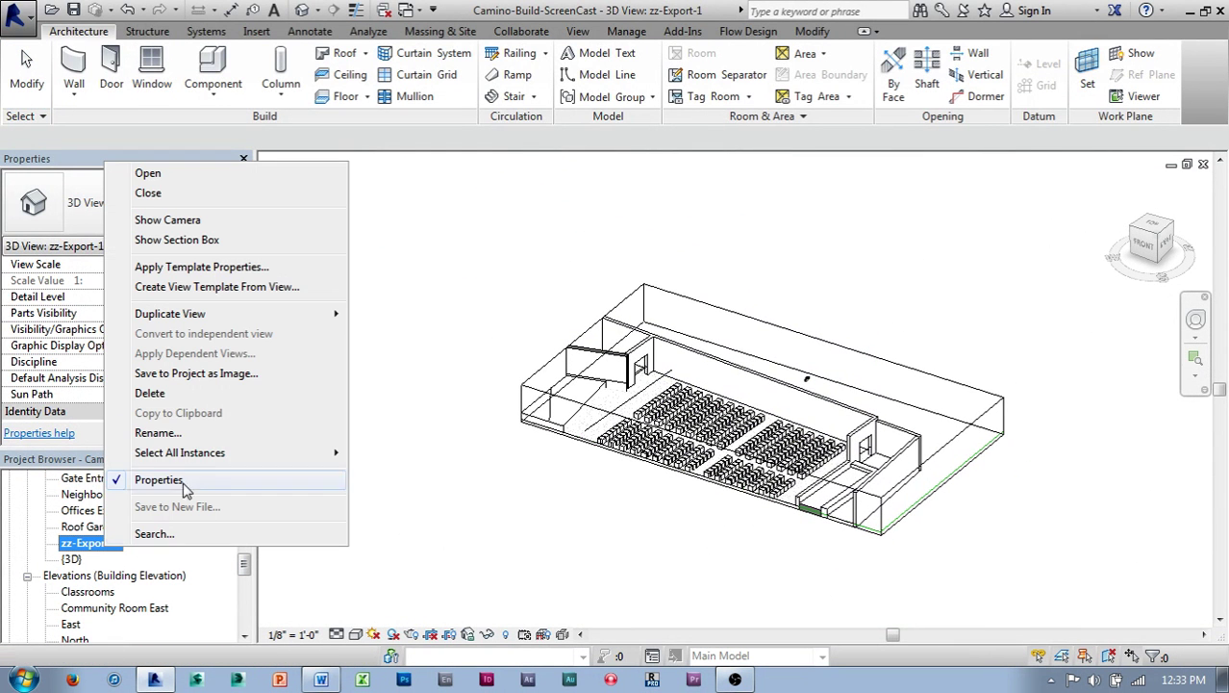
mouse_move(221, 314)
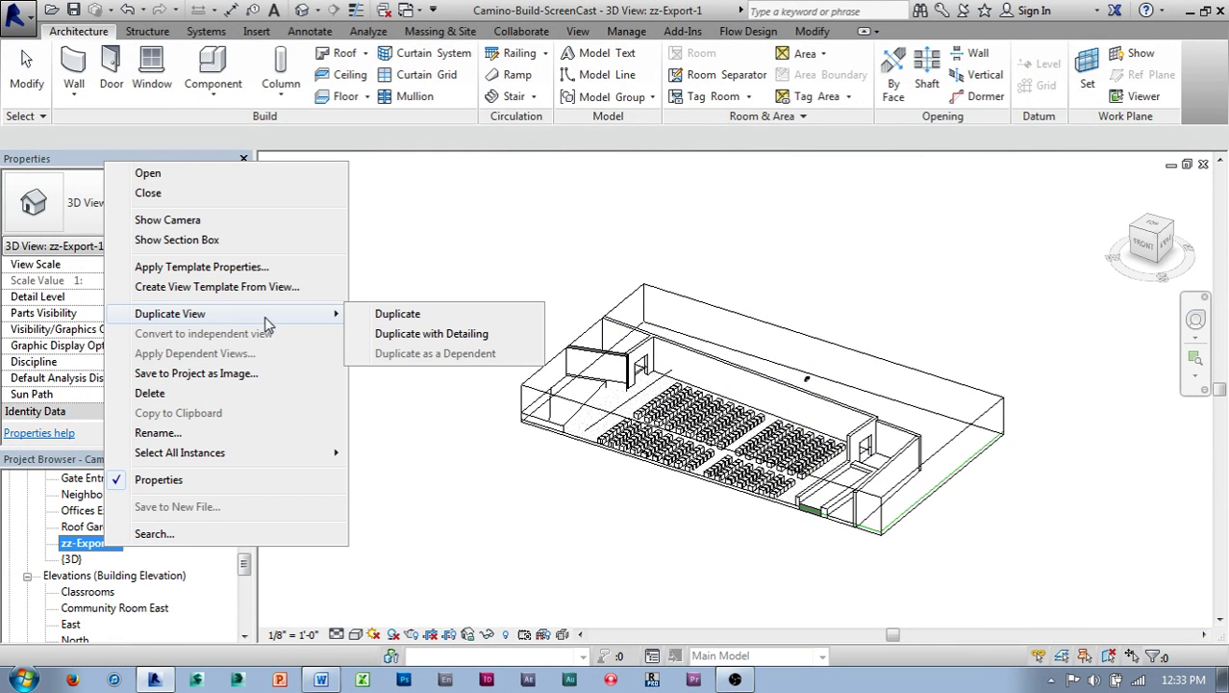
left_click(401, 315)
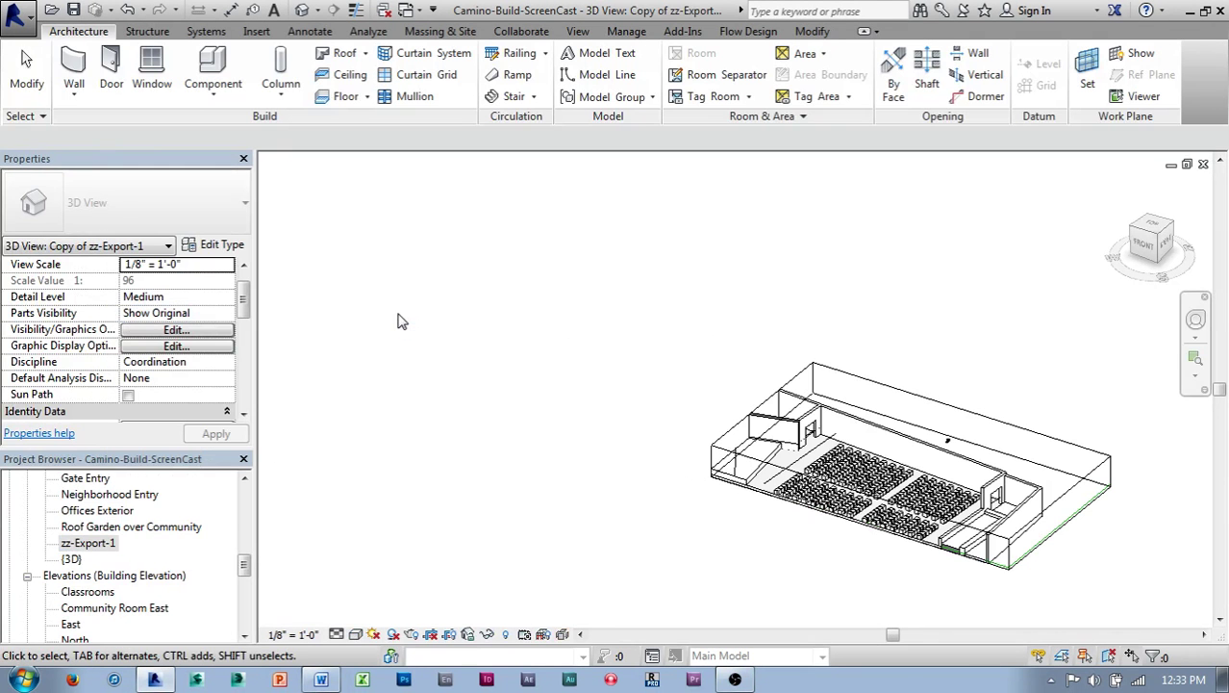
scroll(248, 550, "up", 3)
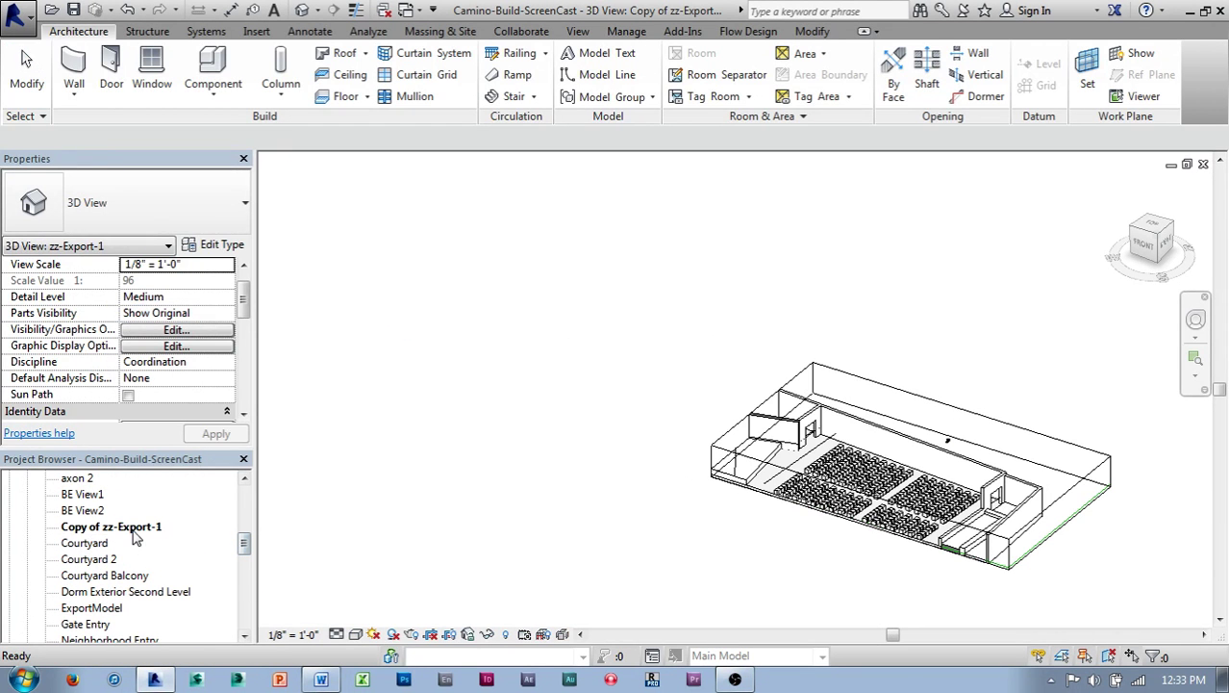
right_click(136, 535)
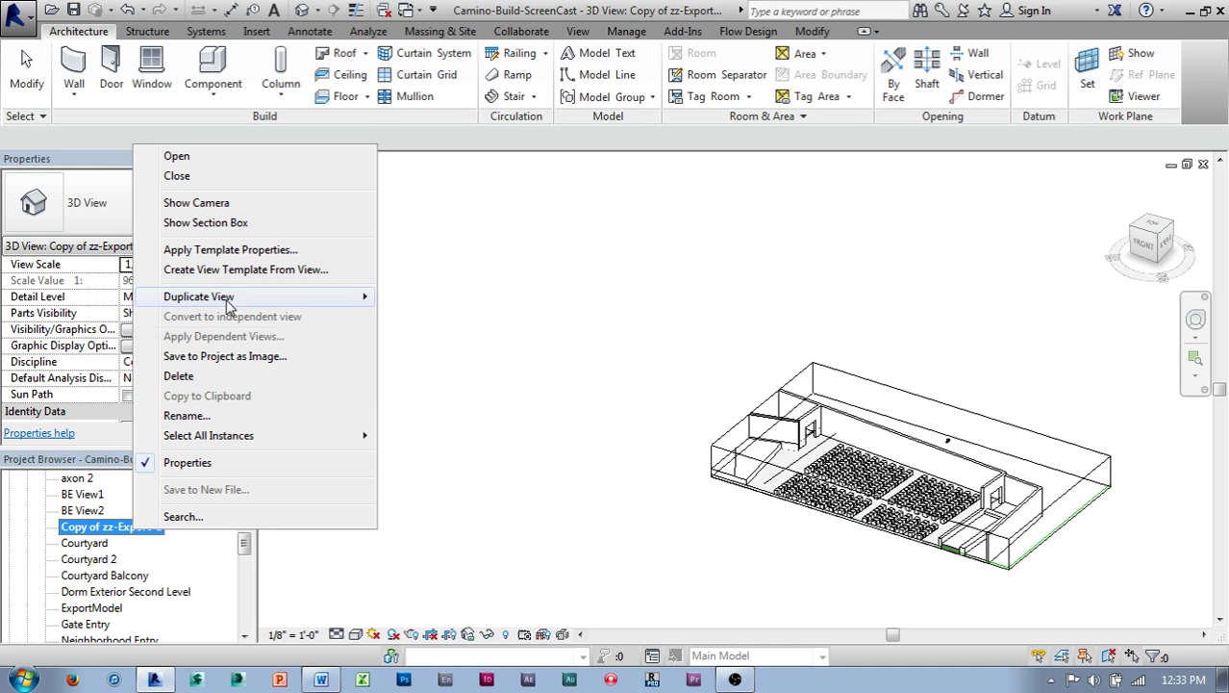
left_click(219, 421)
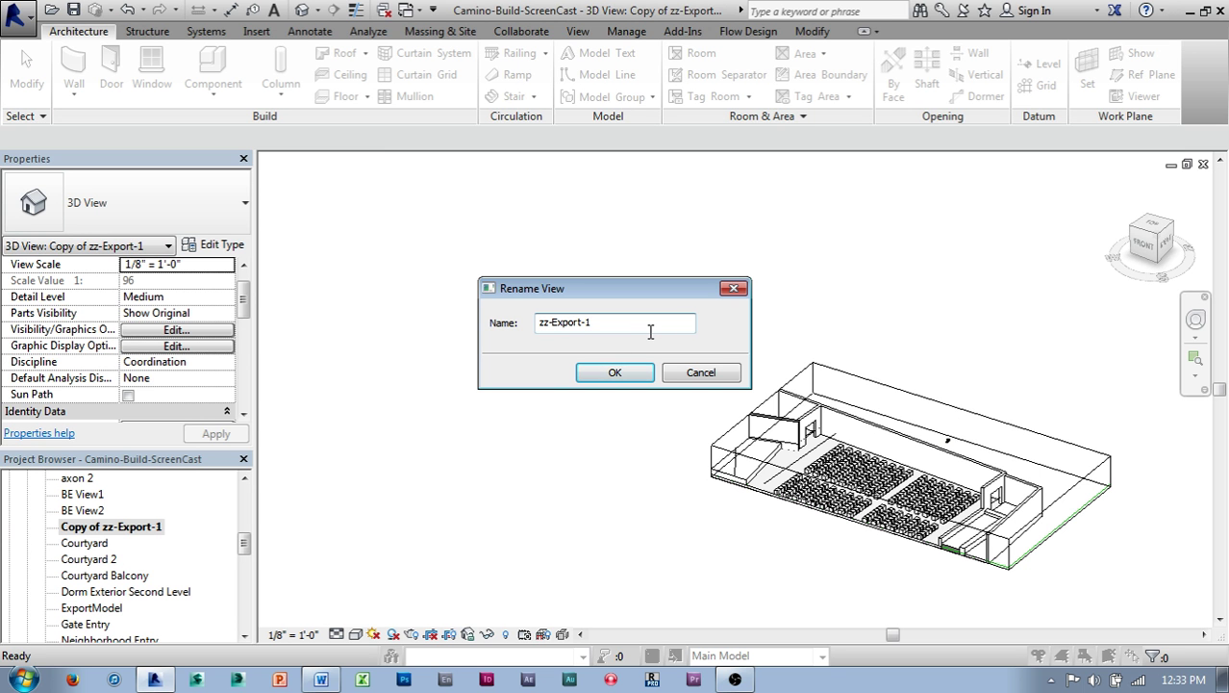
left_click(635, 370)
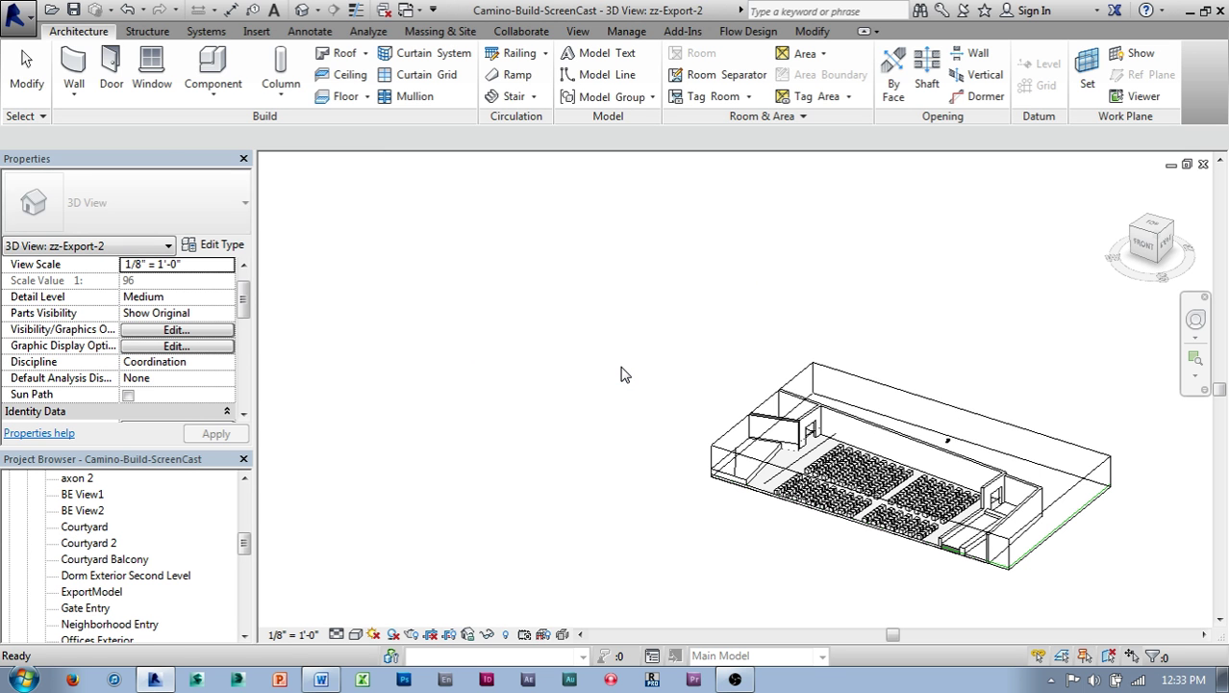
Pull the section box's right end face across section 1 until it meets the left end face.
middle_click_drag(867, 456, 660, 405)
scroll(660, 406, "up", 2)
middle_click_drag(427, 293, 1024, 351, "shift")
left_click(987, 411)
middle_click_drag(804, 429, 851, 449)
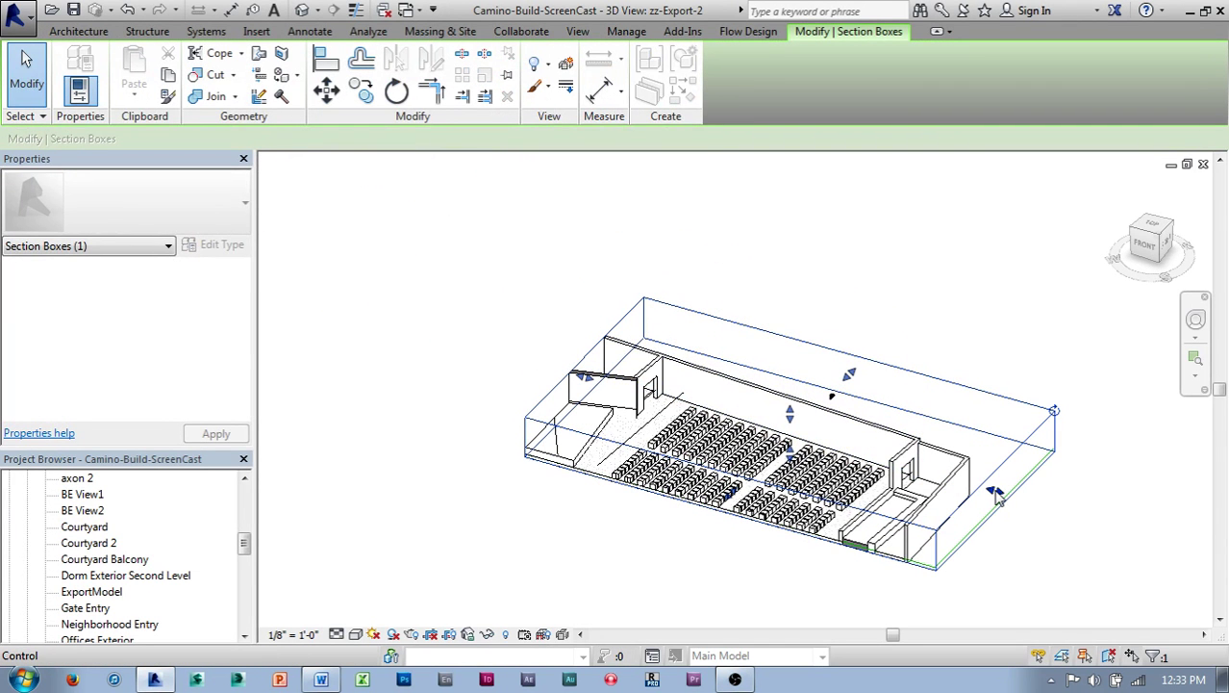
left_click_drag(997, 495, 996, 492)
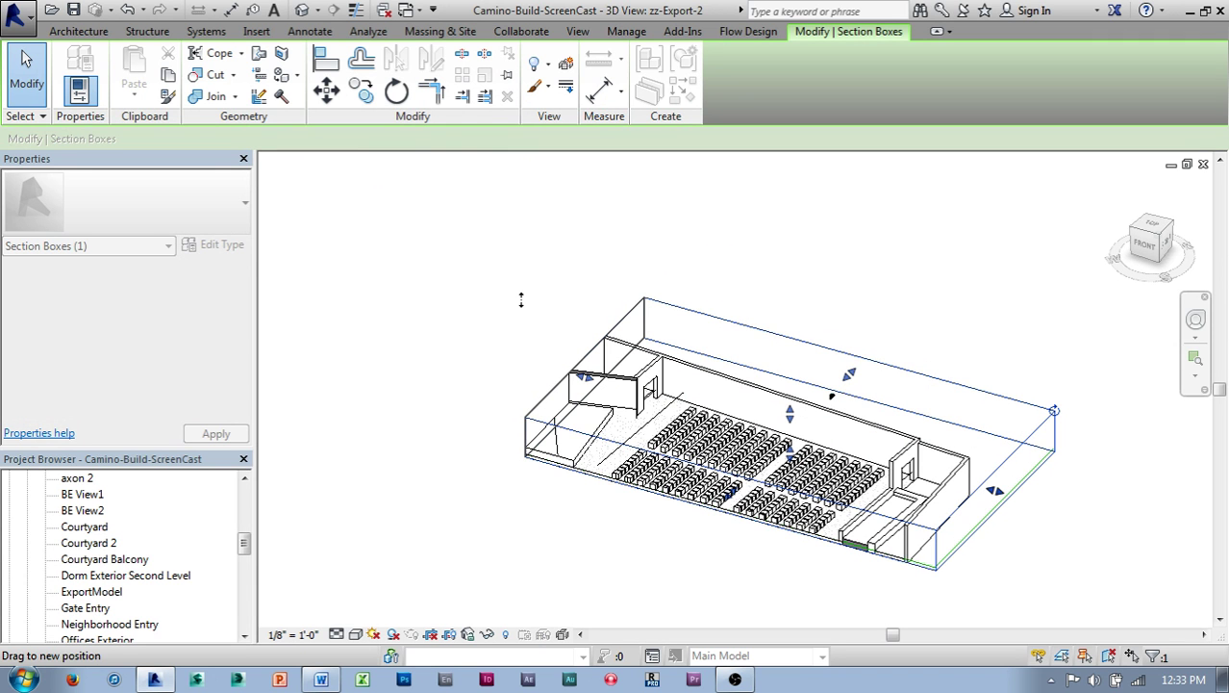
left_click_drag(520, 300, 393, 447)
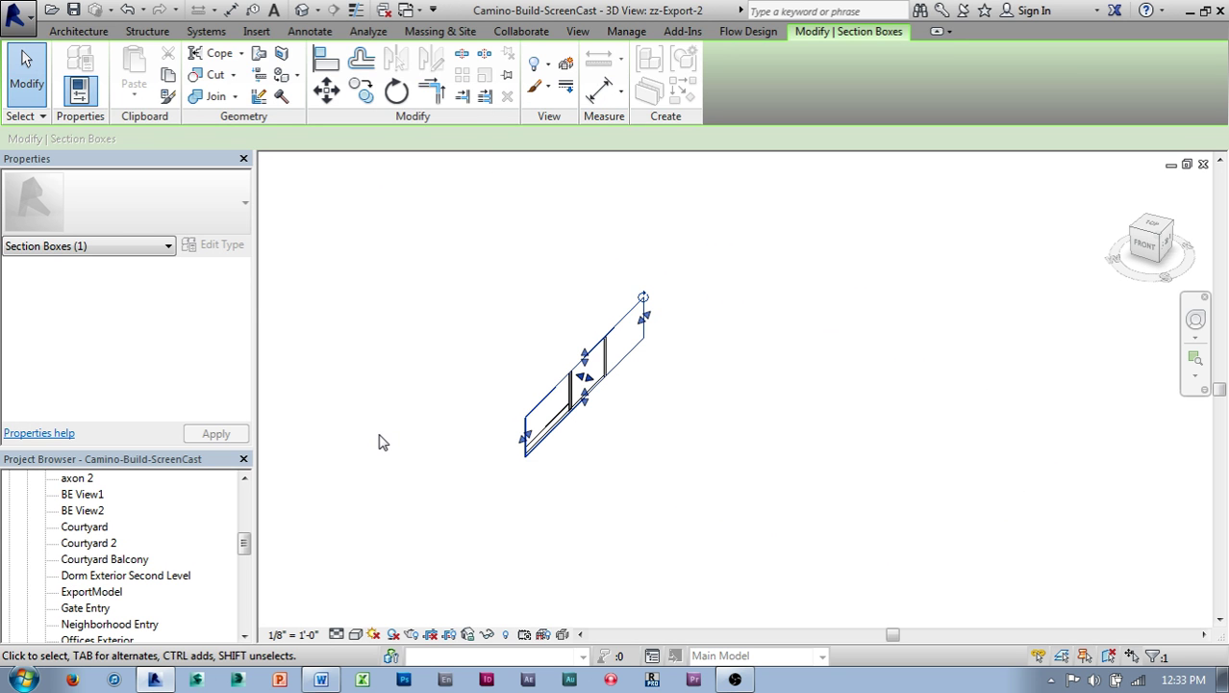
left_click(380, 442)
From the opposite side, pull the section box's left end face outward over the offices of section 2.
middle_click_drag(374, 492, 772, 546, "shift")
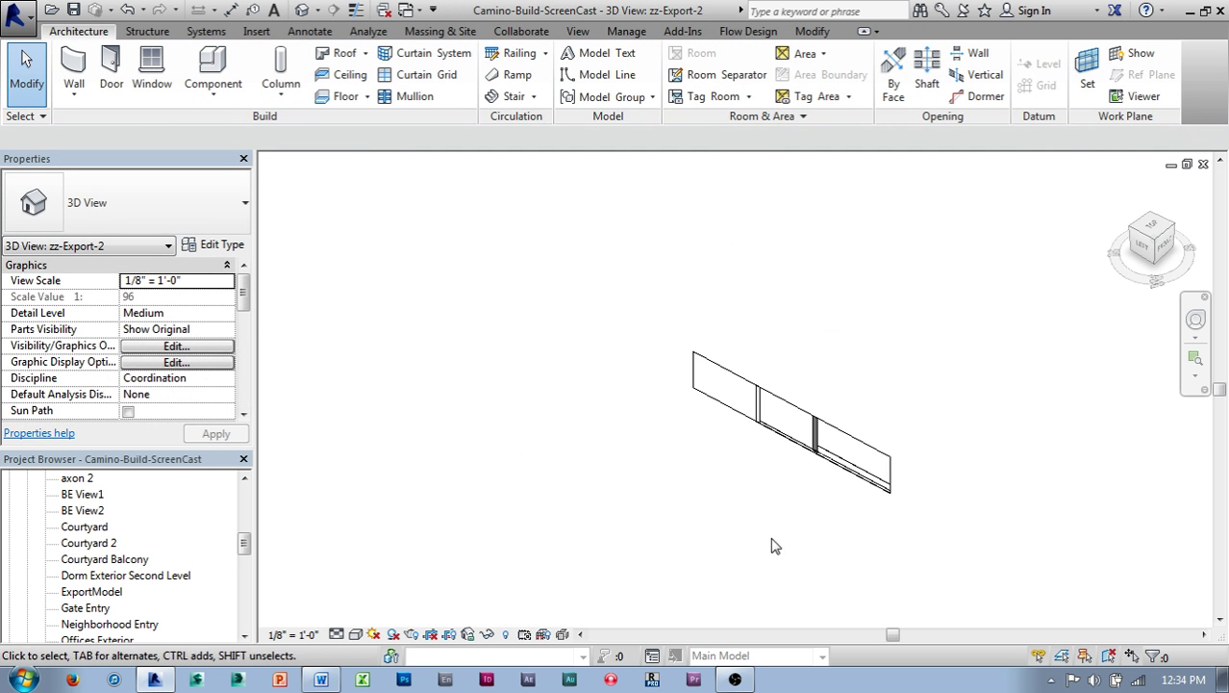
left_click(795, 416)
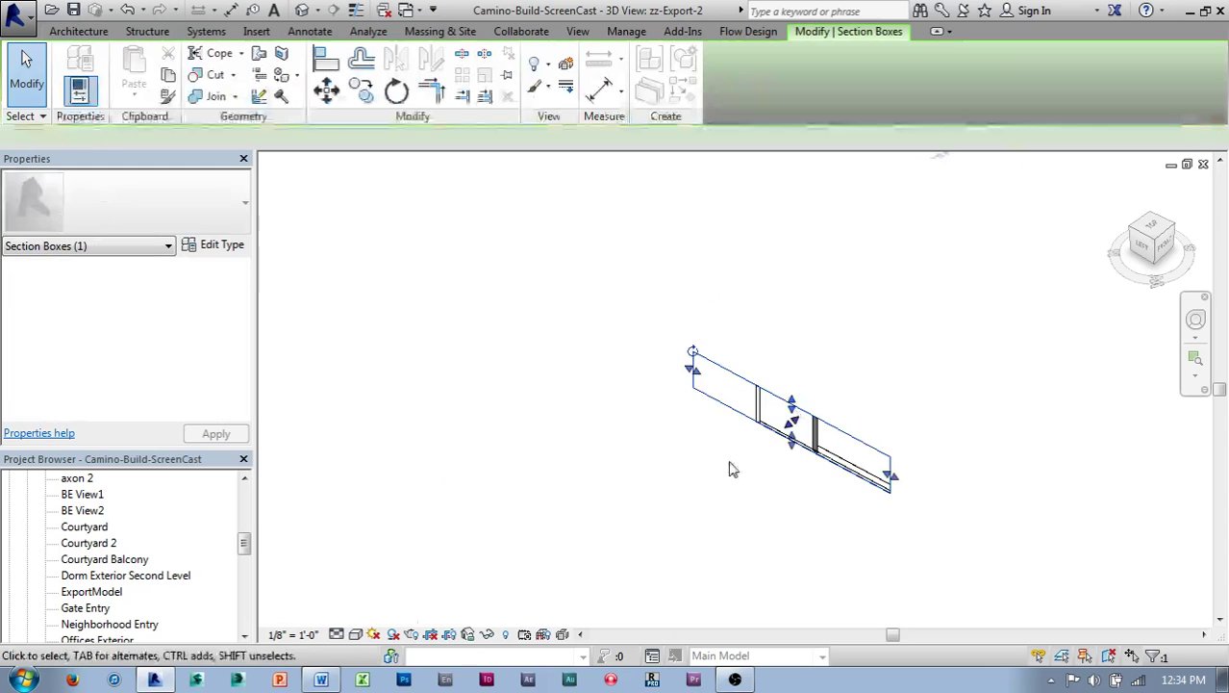
middle_click_drag(815, 534, 890, 481)
left_click_drag(863, 375, 603, 509)
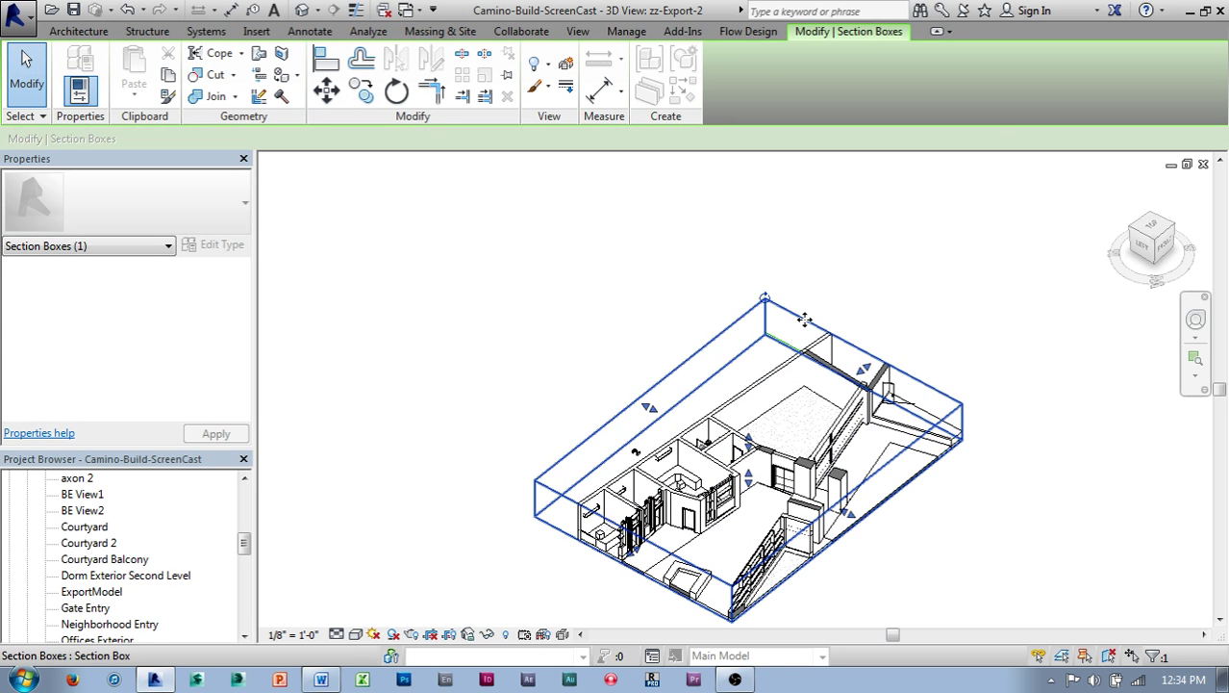
From a top view, extend the section box's left end face further outward to take in the third small office.
left_click(1153, 231)
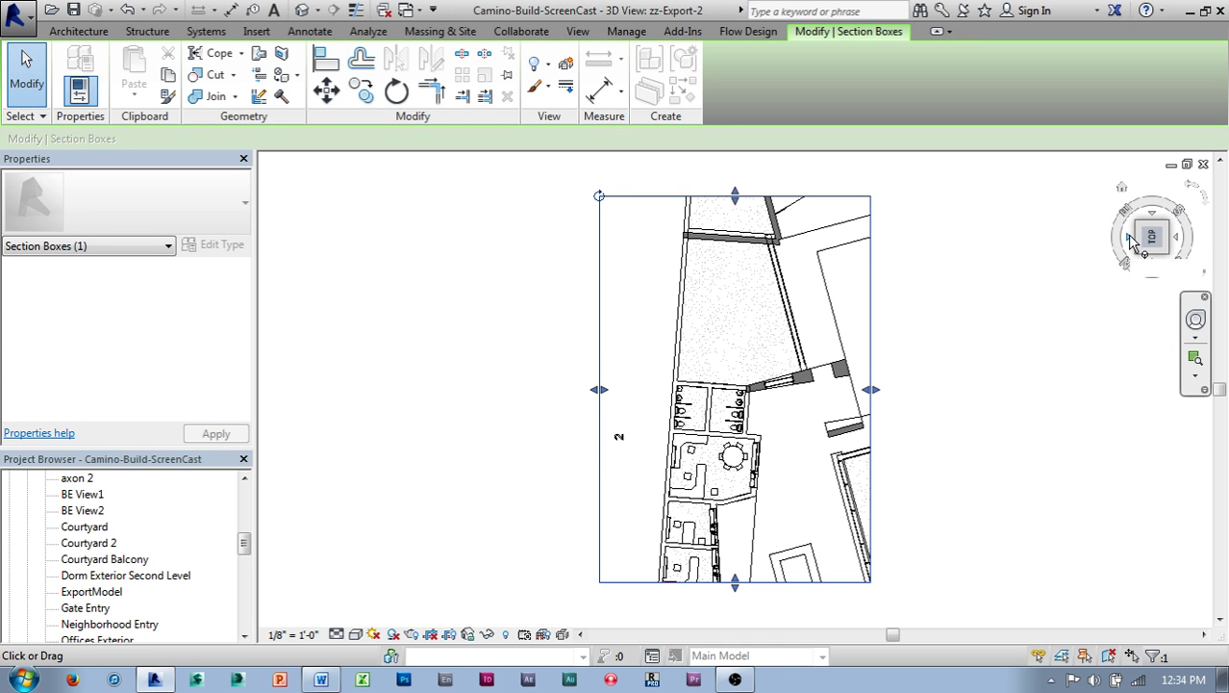
left_click(1202, 198)
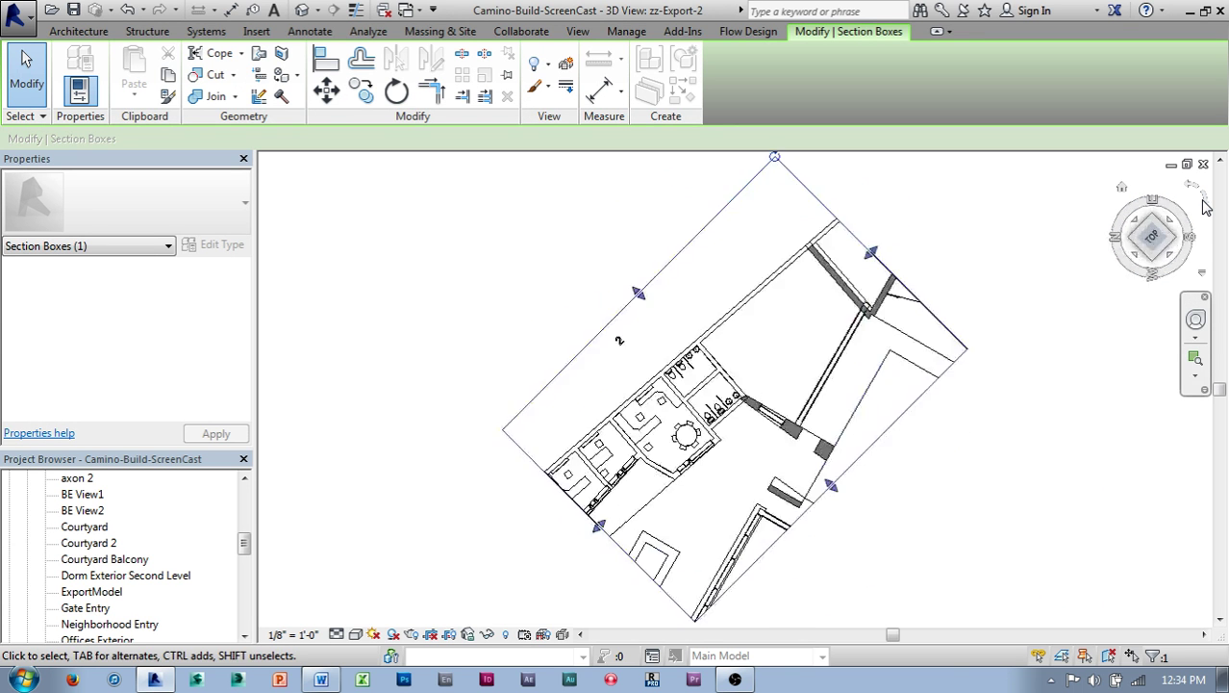
middle_click_drag(1006, 263, 1135, 293)
scroll(602, 391, "up", 2)
scroll(679, 356, "up", 3)
left_click_drag(677, 354, 641, 344)
scroll(566, 342, "up", 4)
Examine the isolated section 2 for curtain walls and other elements that extend past the section box.
scroll(689, 502, "down", 5)
middle_click_drag(689, 502, 769, 616, "shift")
scroll(775, 486, "up", 4)
middle_click_drag(684, 500, 641, 521)
scroll(534, 526, "down", 1)
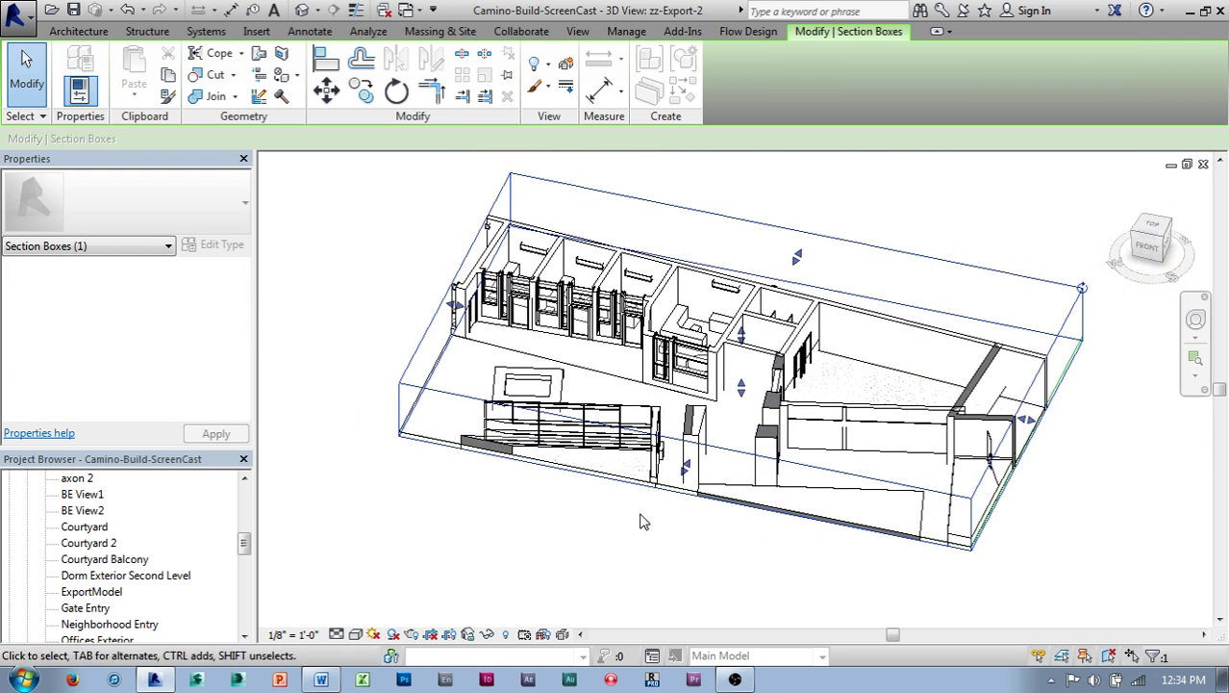
scroll(337, 336, "down", 2)
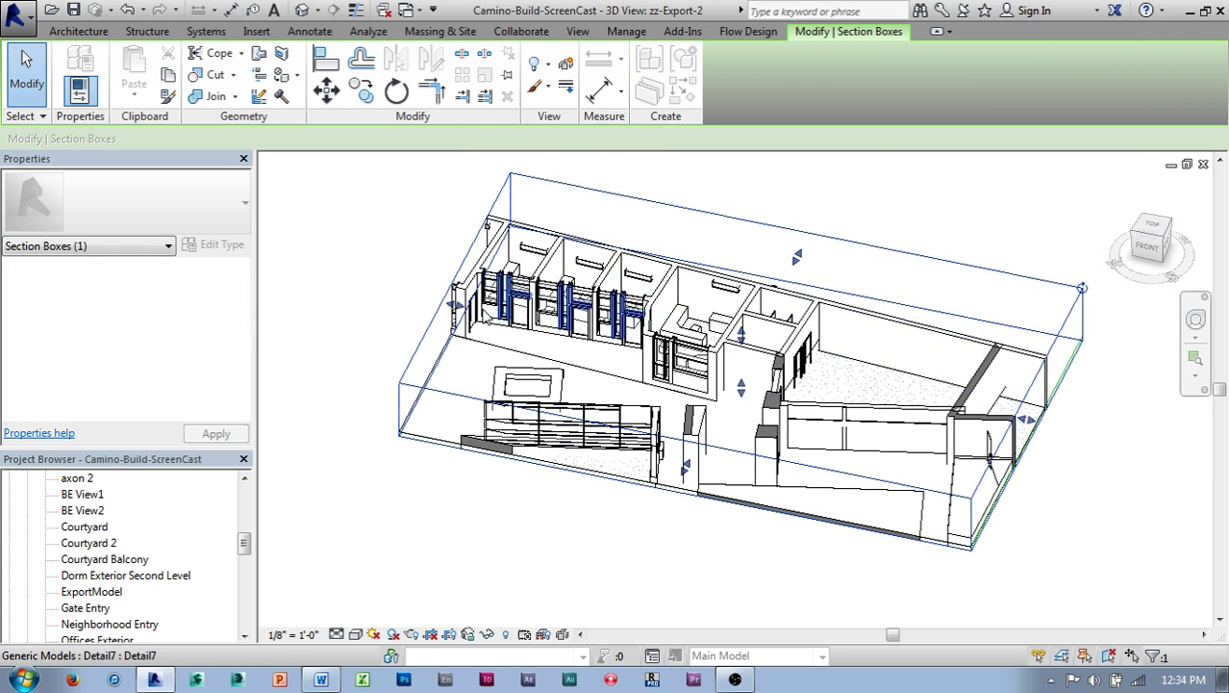
middle_click_drag(374, 304, 485, 326)
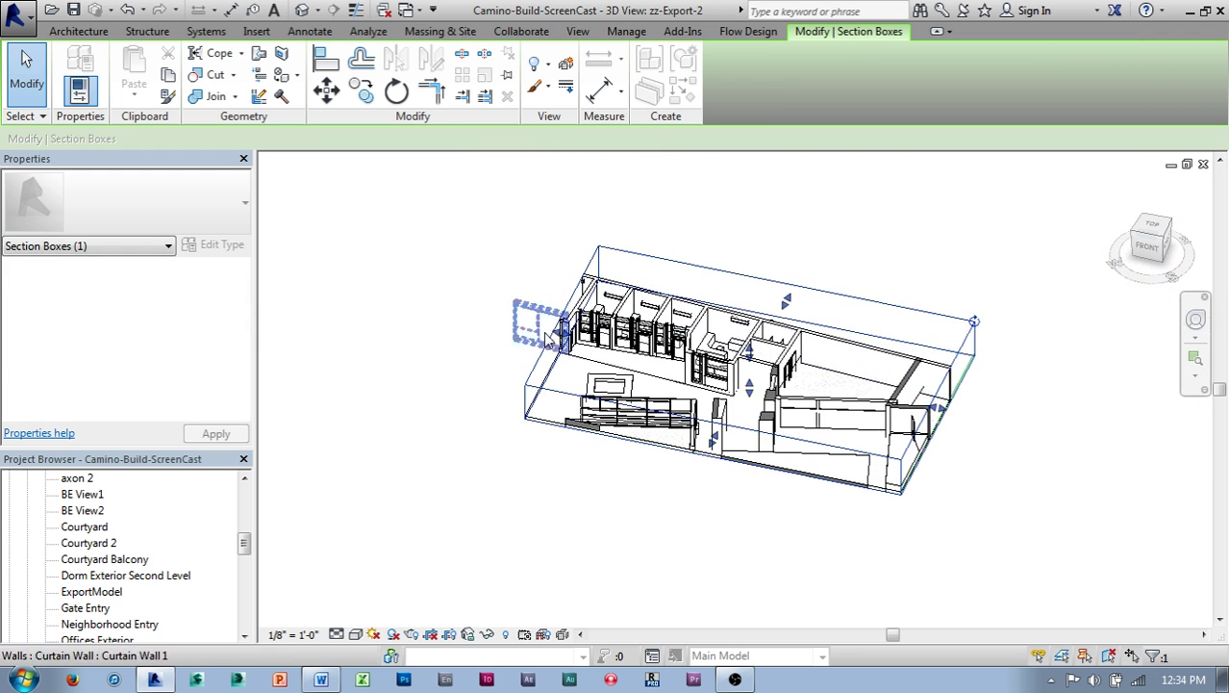
middle_click_drag(445, 443, 464, 423)
Duplicate the zz-Export-2 3D view and rename the copy zz-Export-3.
left_click_drag(248, 546, 247, 561)
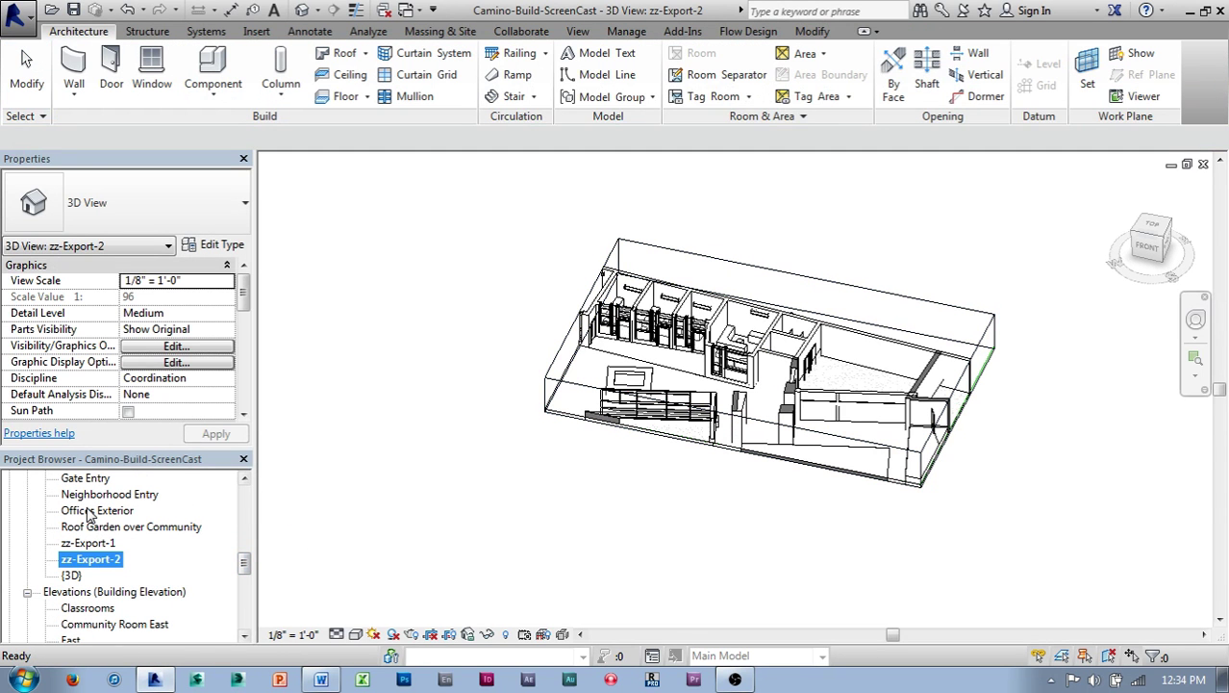
right_click(100, 568)
mouse_move(248, 333)
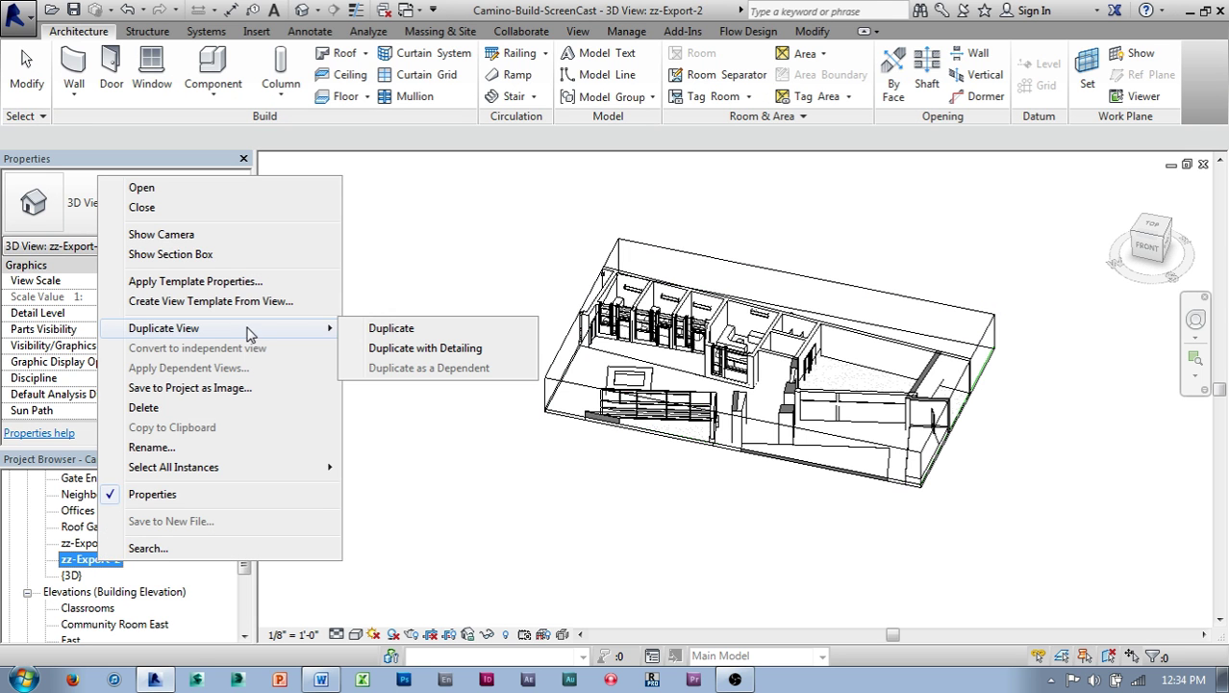
left_click(374, 337)
middle_click_drag(327, 281, 515, 299)
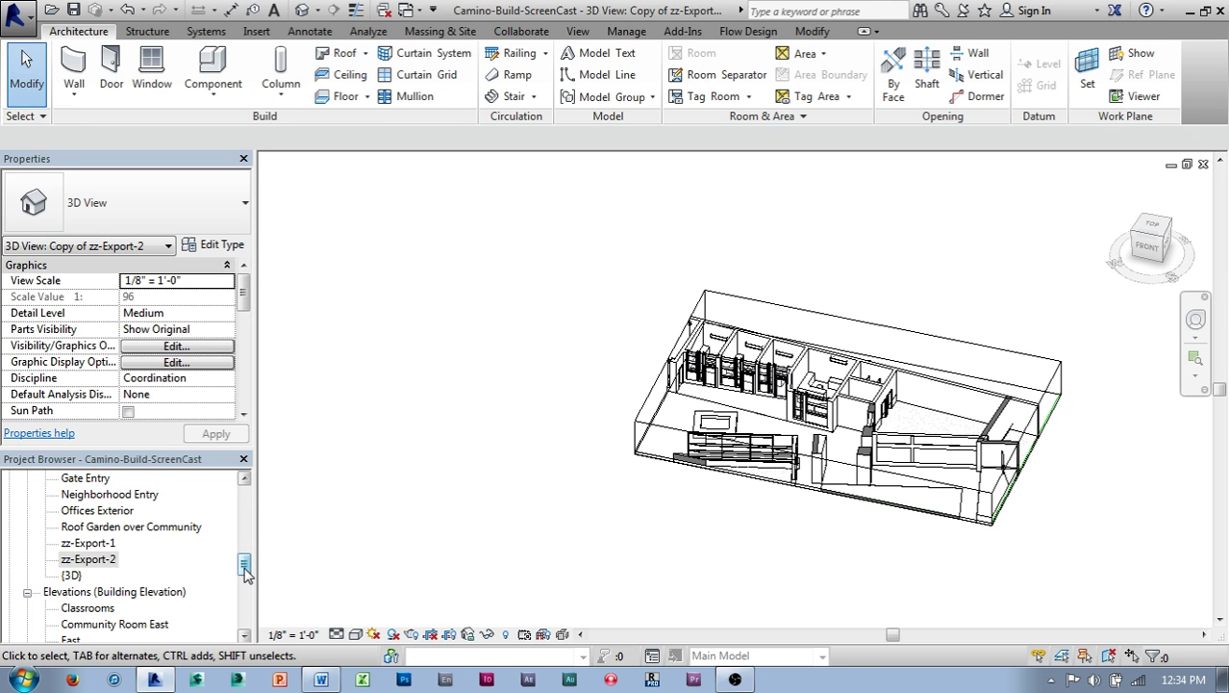
left_click_drag(246, 570, 247, 532)
right_click(144, 577)
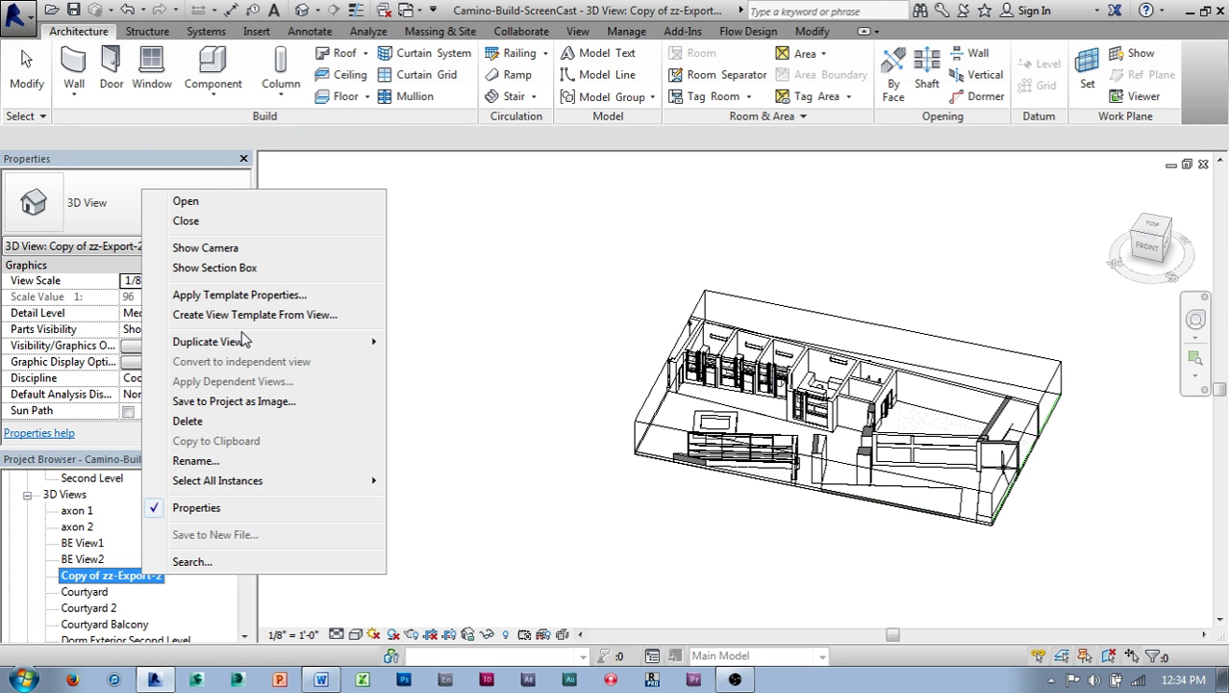
left_click(218, 463)
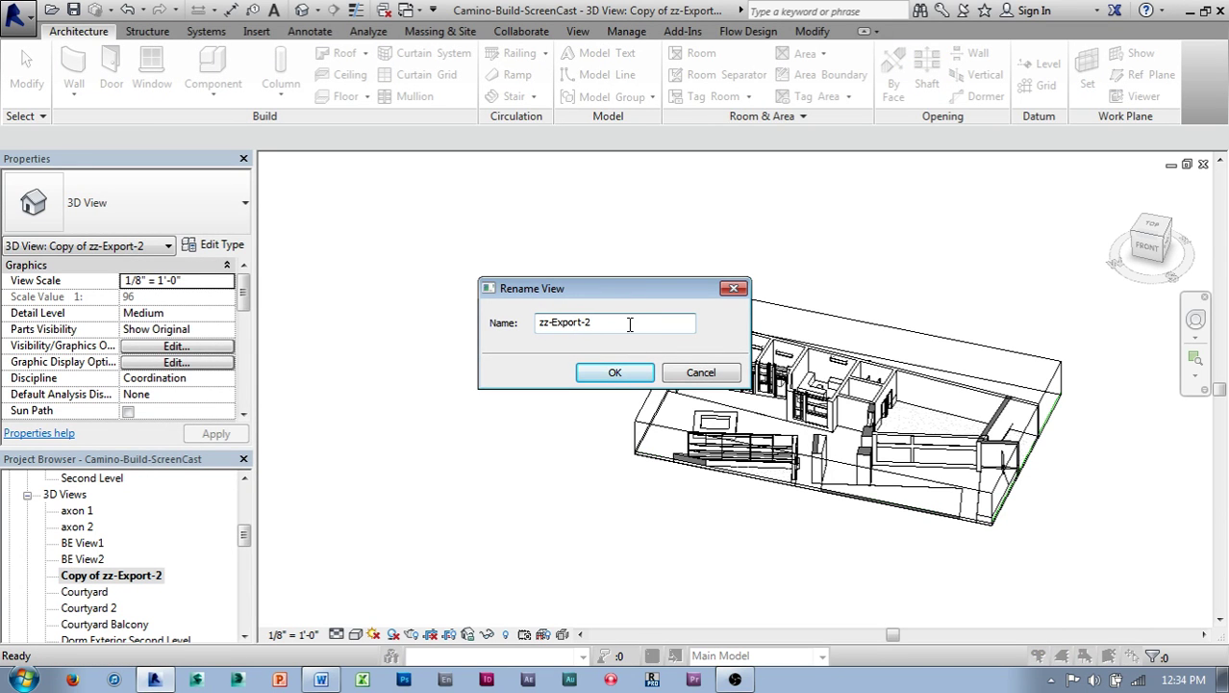
left_click(619, 377)
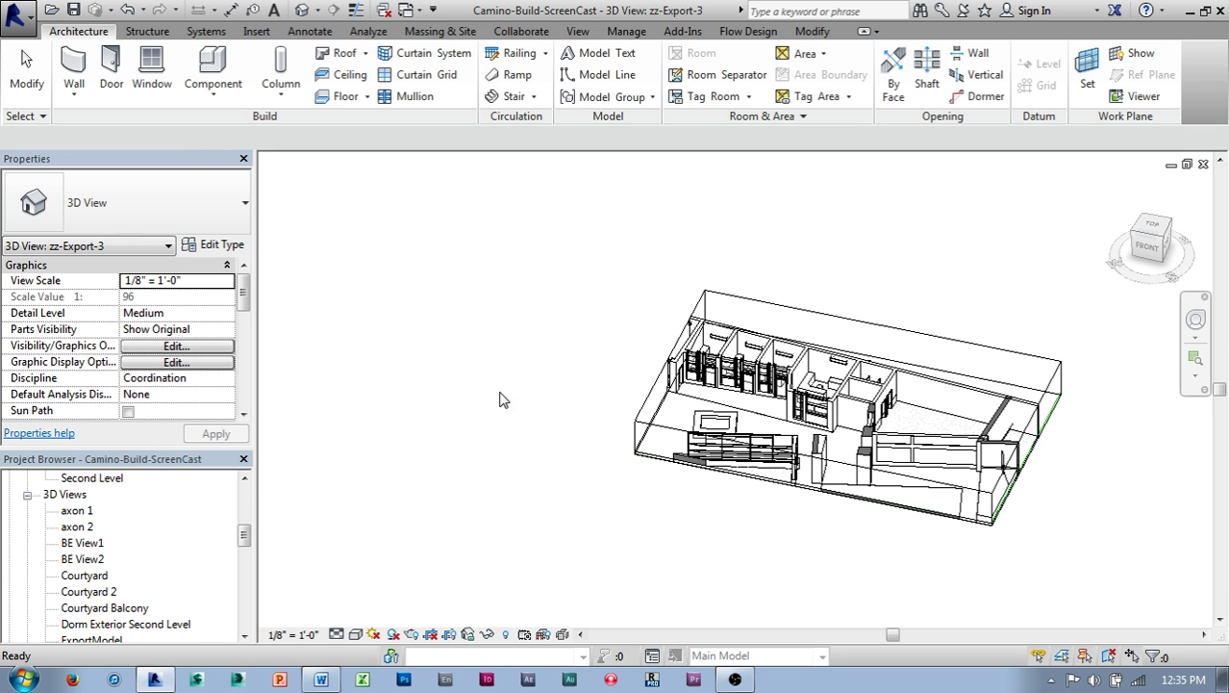
In zz-Export-3, move the section box's right end face in to meet its left end face.
middle_click_drag(563, 353, 599, 329)
left_click(696, 367)
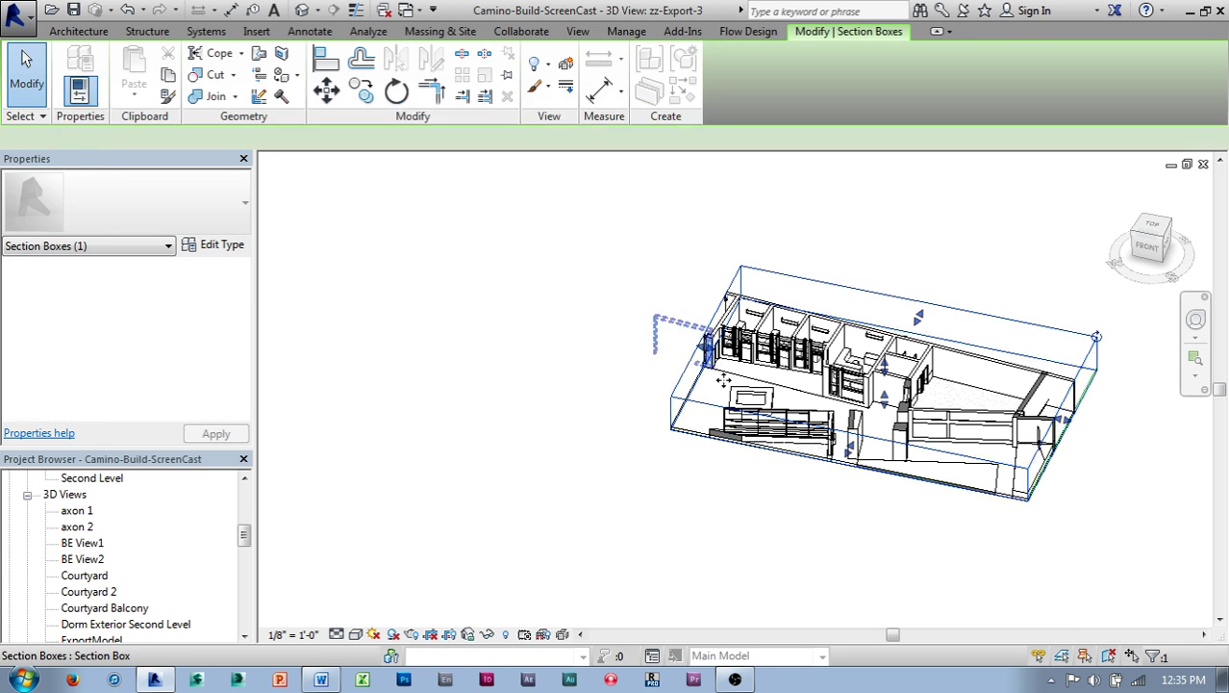
left_click_drag(1065, 423, 963, 403)
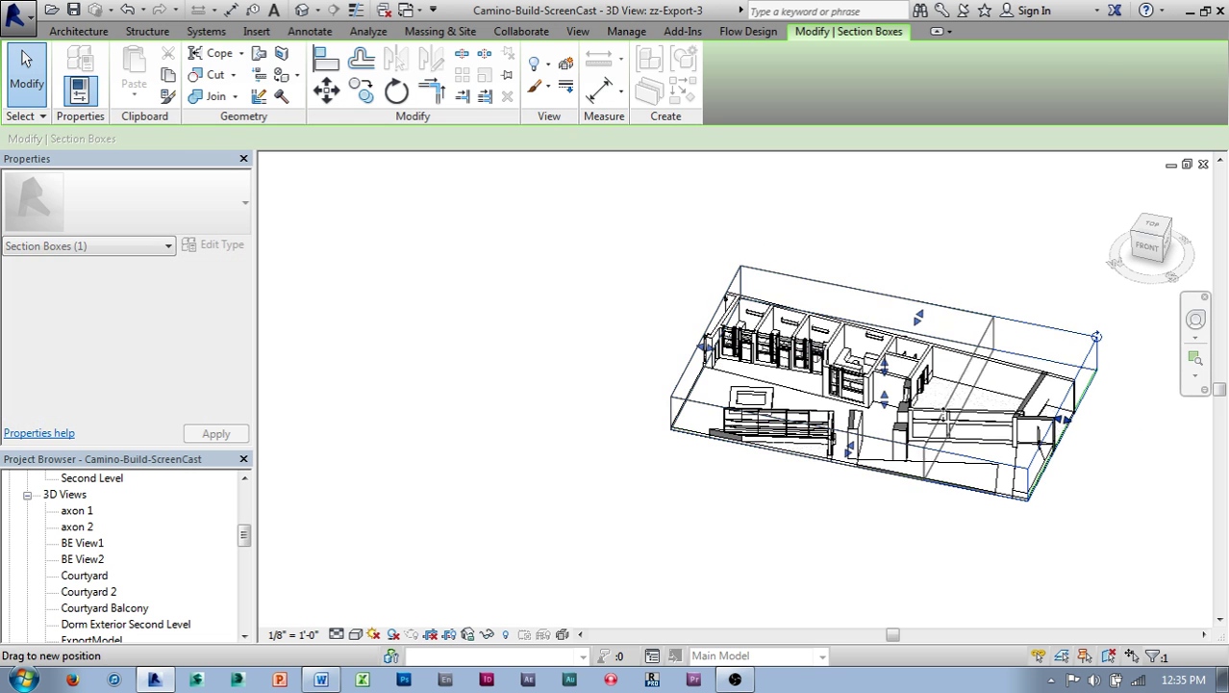
left_click_drag(659, 377, 654, 375)
From the opposite side, pull the section box's left end face outward over section 3.
left_click(438, 376)
middle_click_drag(439, 377, 659, 325, "shift")
left_click(684, 332)
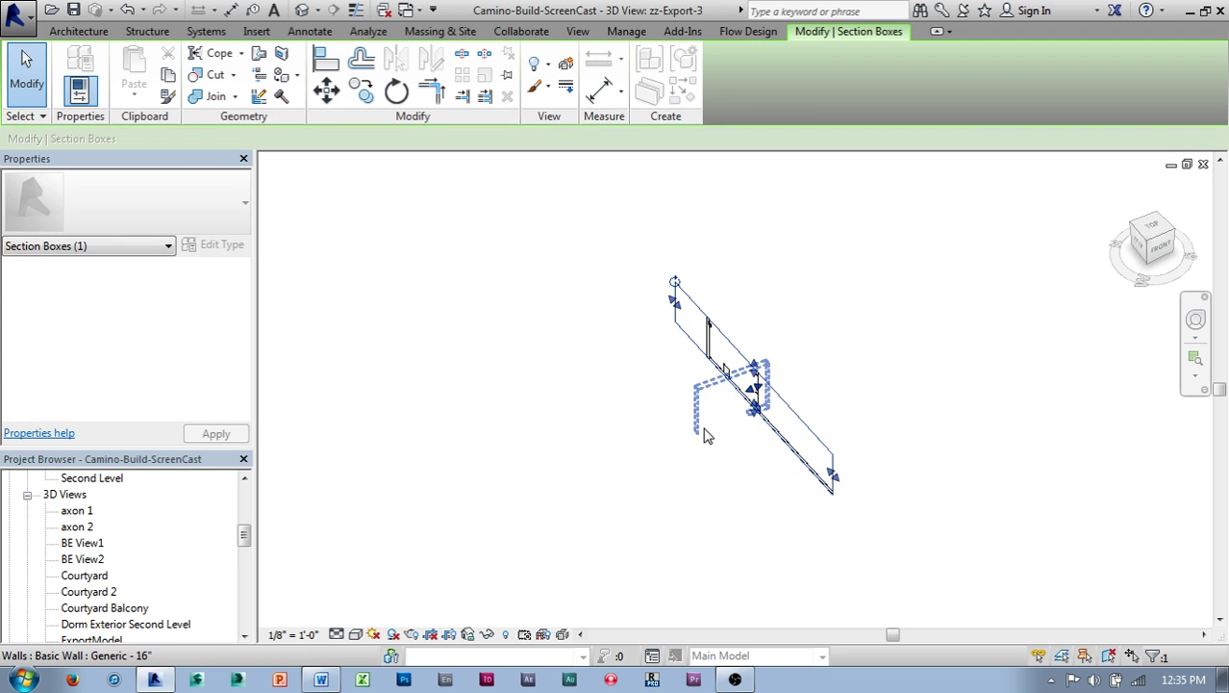
left_click_drag(752, 392, 339, 485)
middle_click_drag(401, 304, 472, 234)
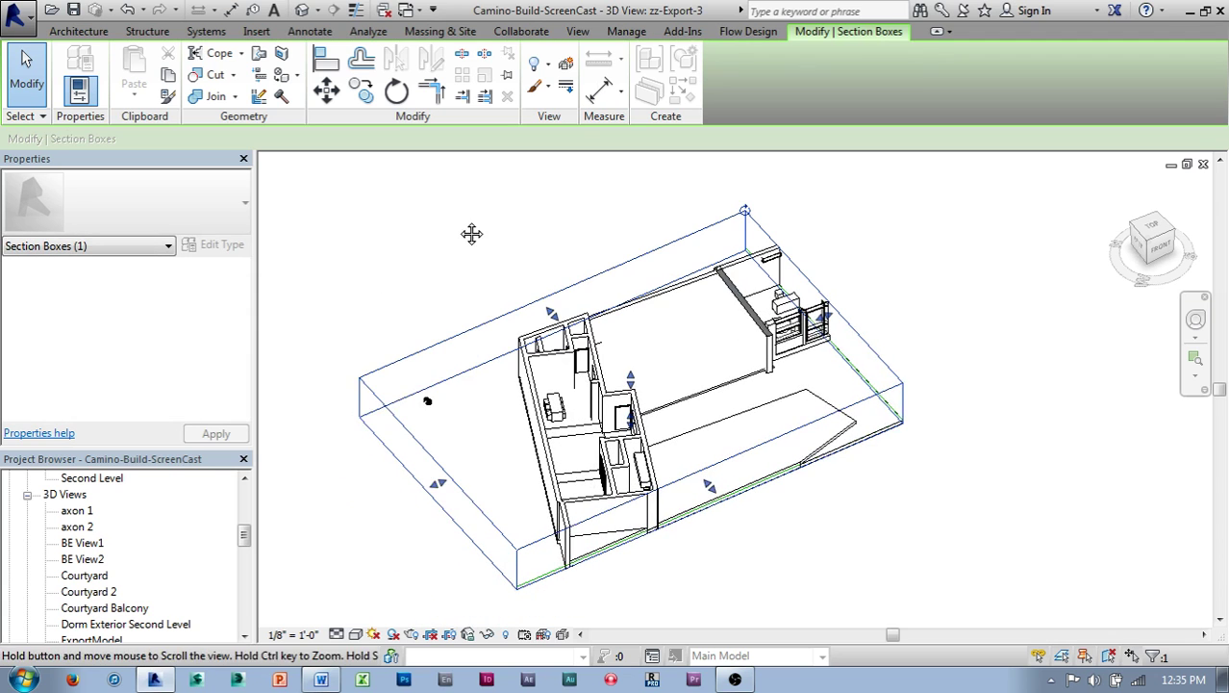
From a top view, extend the section box's left end face further outward past the section 3 marker and check the enclosed section.
left_click(1150, 229)
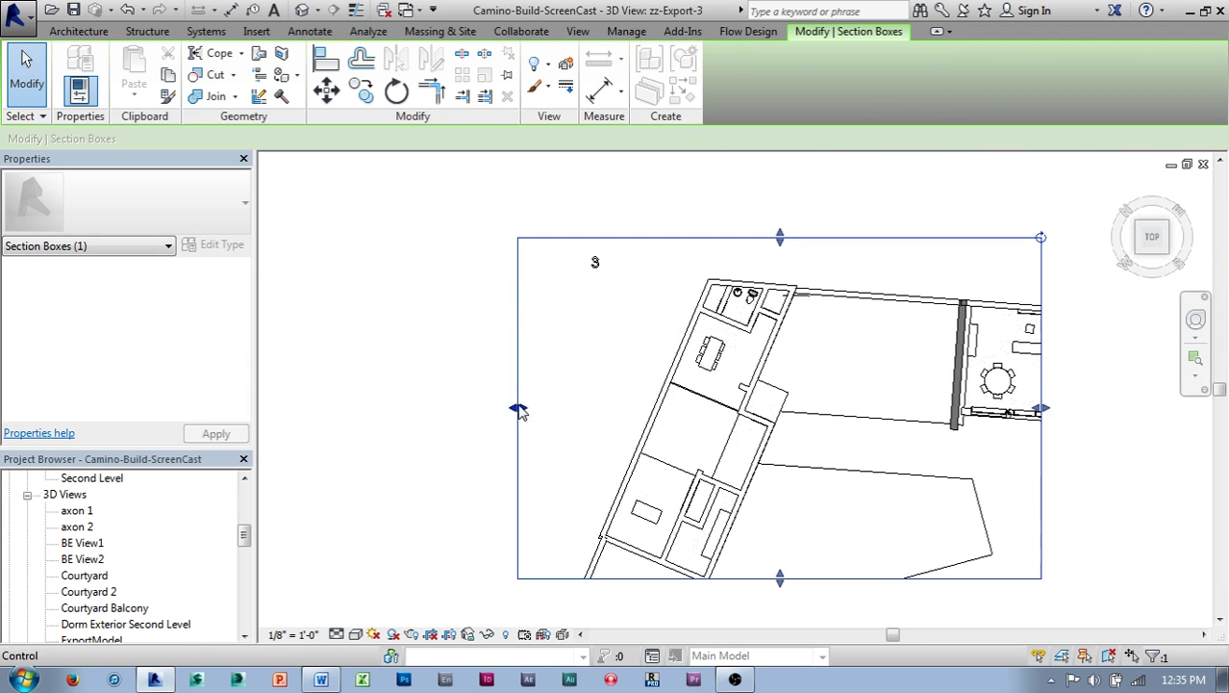
left_click(523, 414)
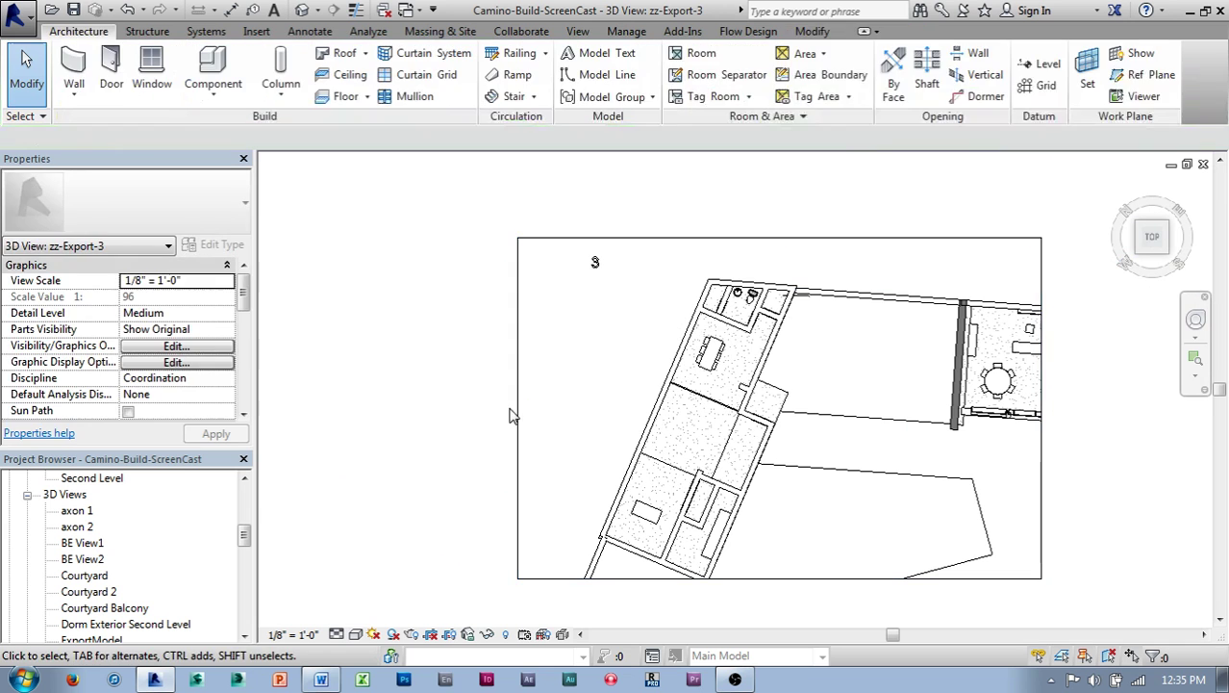
left_click(519, 412)
left_click_drag(520, 412, 414, 412)
scroll(485, 462, "down", 4)
middle_click_drag(577, 584, 467, 292, "shift")
left_click_drag(245, 541, 252, 567)
left_click(545, 423)
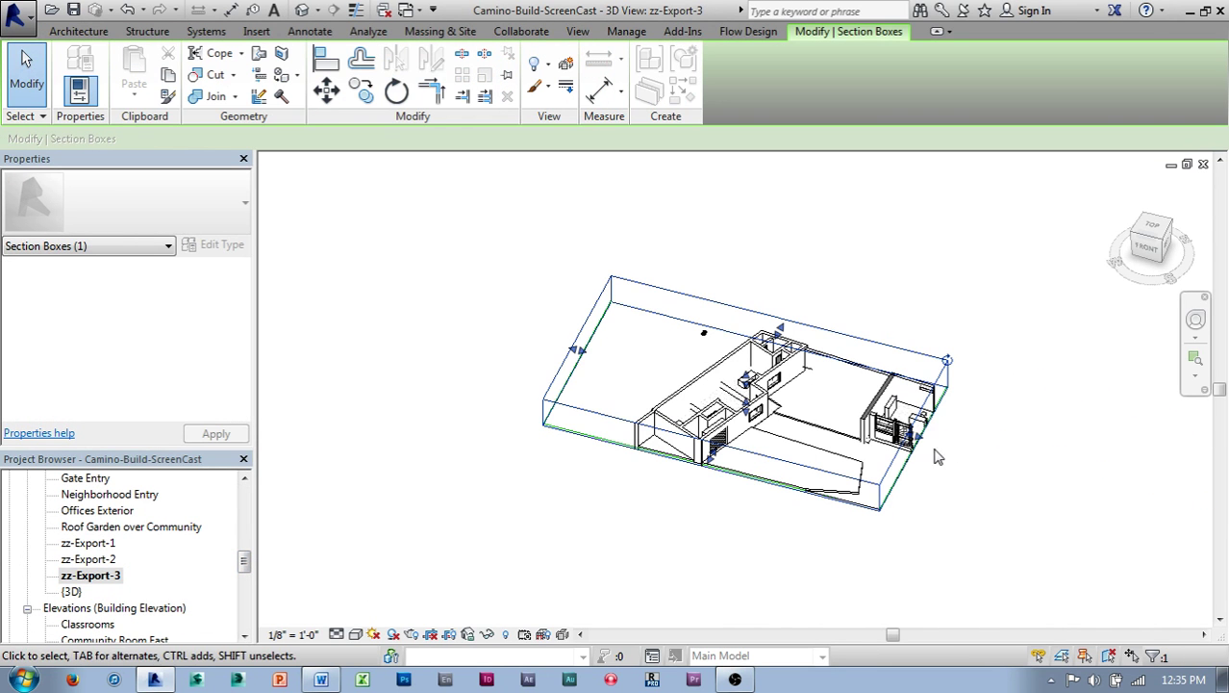
middle_click_drag(978, 469, 769, 491, "shift")
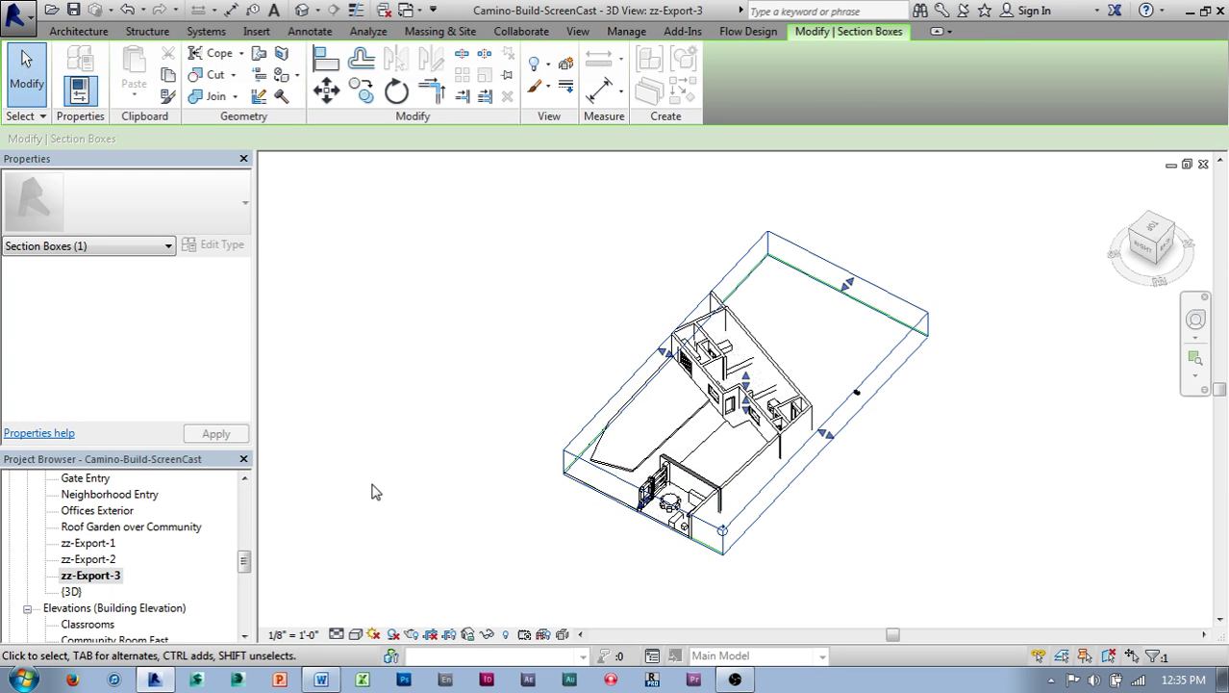
Duplicate the zz-Export-3 3D view and rename the copy zz-Export-6.
right_click(117, 578)
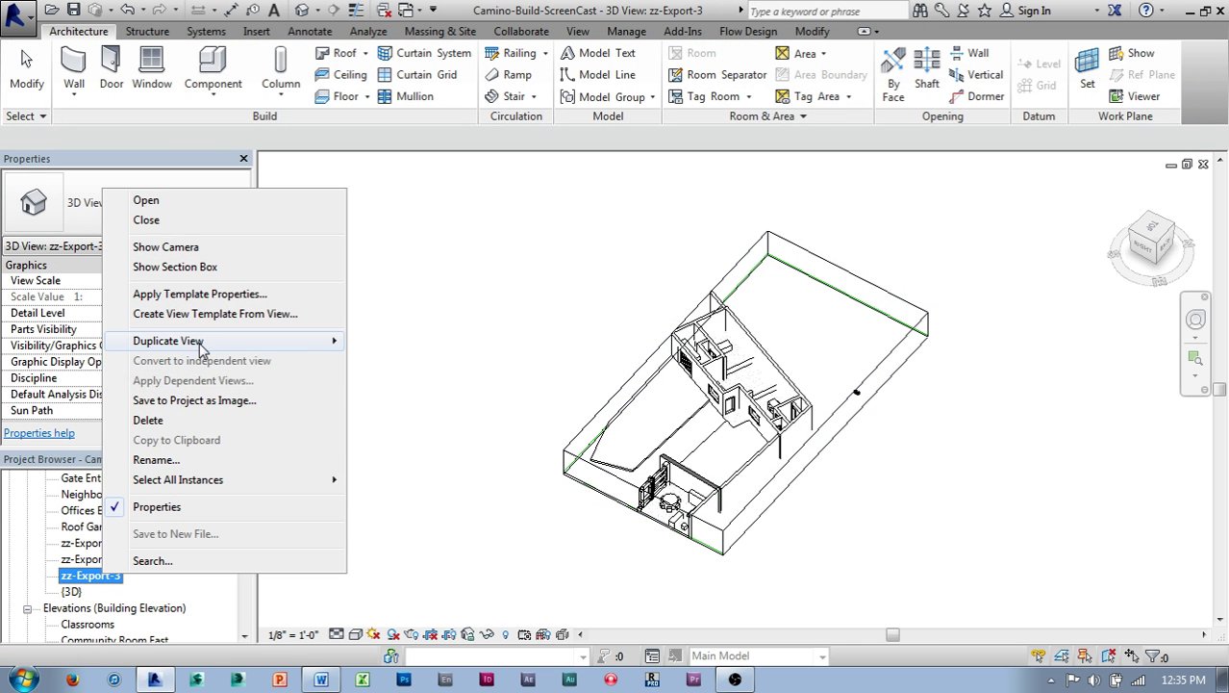
mouse_move(204, 350)
left_click(389, 341)
left_click_drag(245, 563, 246, 534)
left_click(108, 561)
right_click(113, 562)
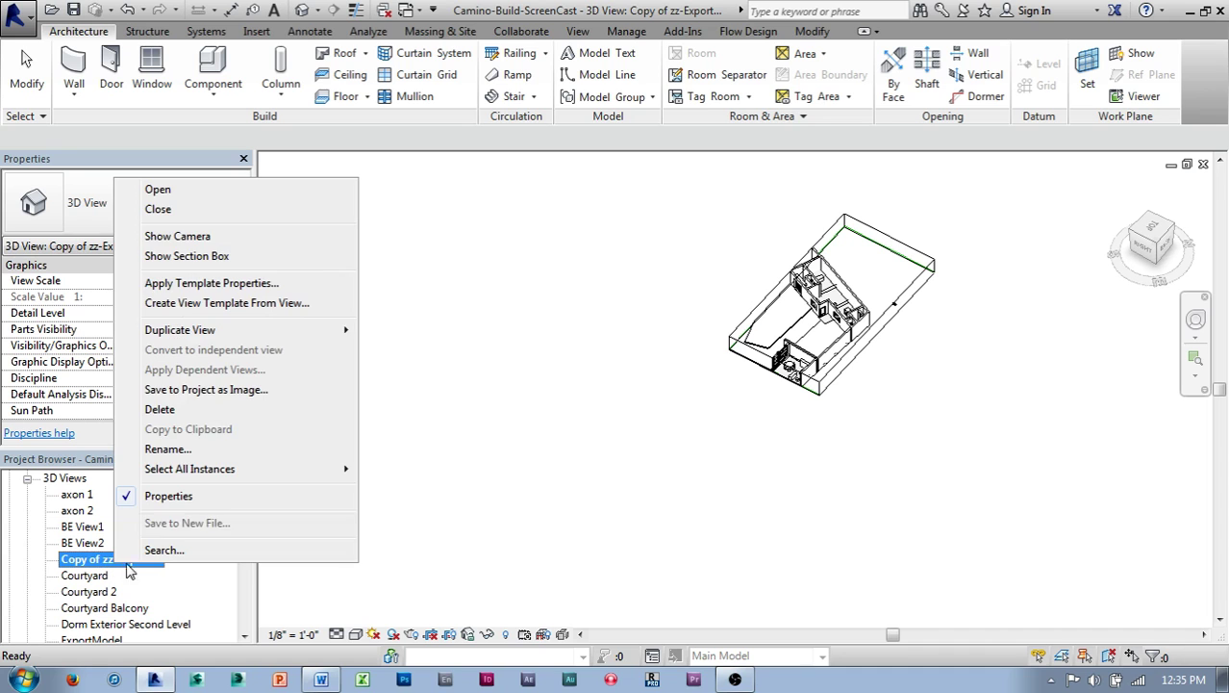
left_click(168, 448)
left_click(570, 327)
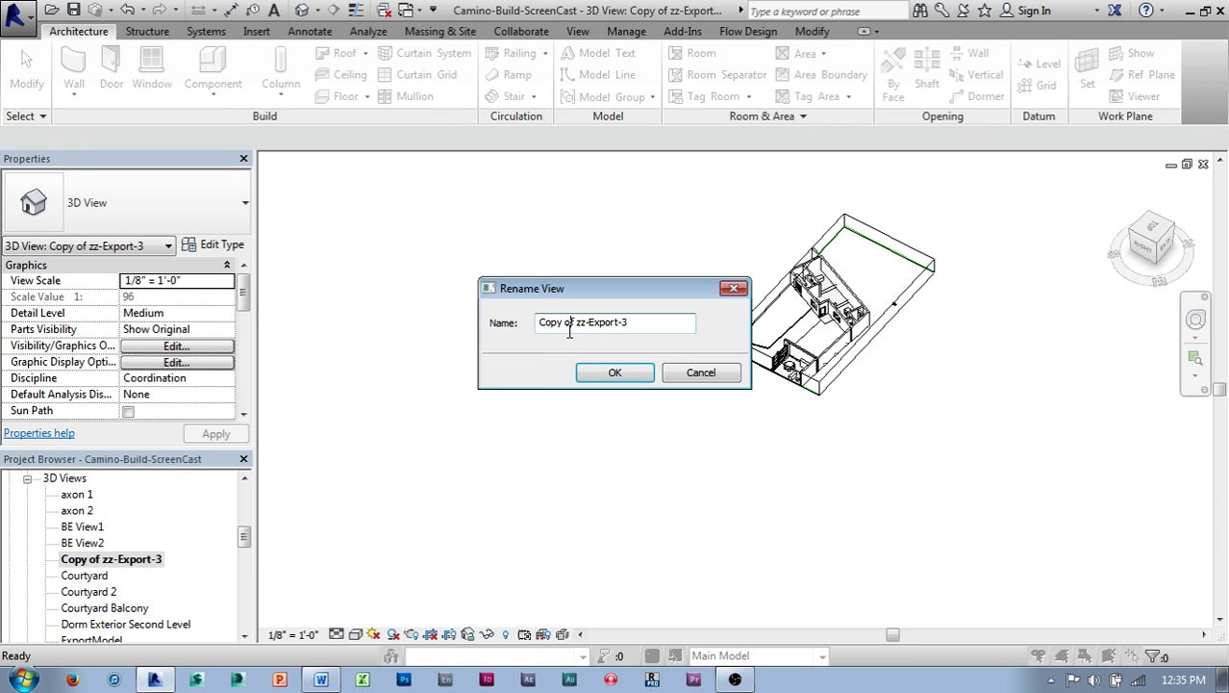
key("BackSpace")
left_click(615, 372)
In zz-Export-6, move the section box's back face across to meet its front face.
scroll(917, 358, "up", 4)
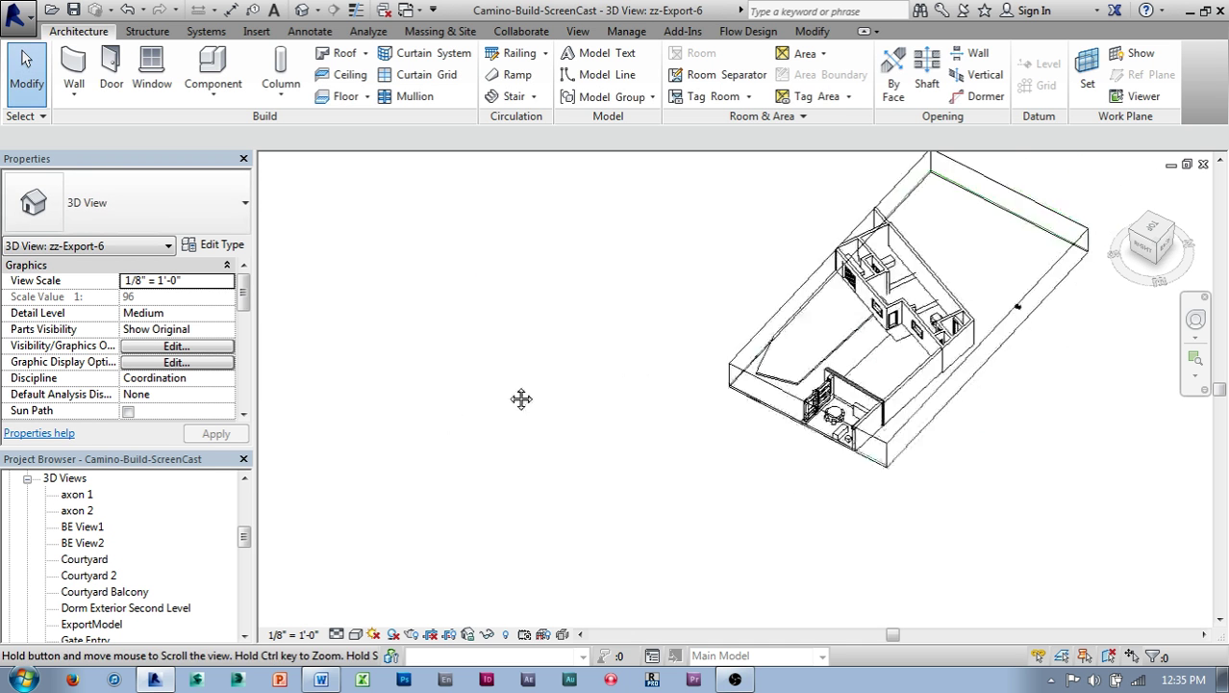
left_click(899, 327)
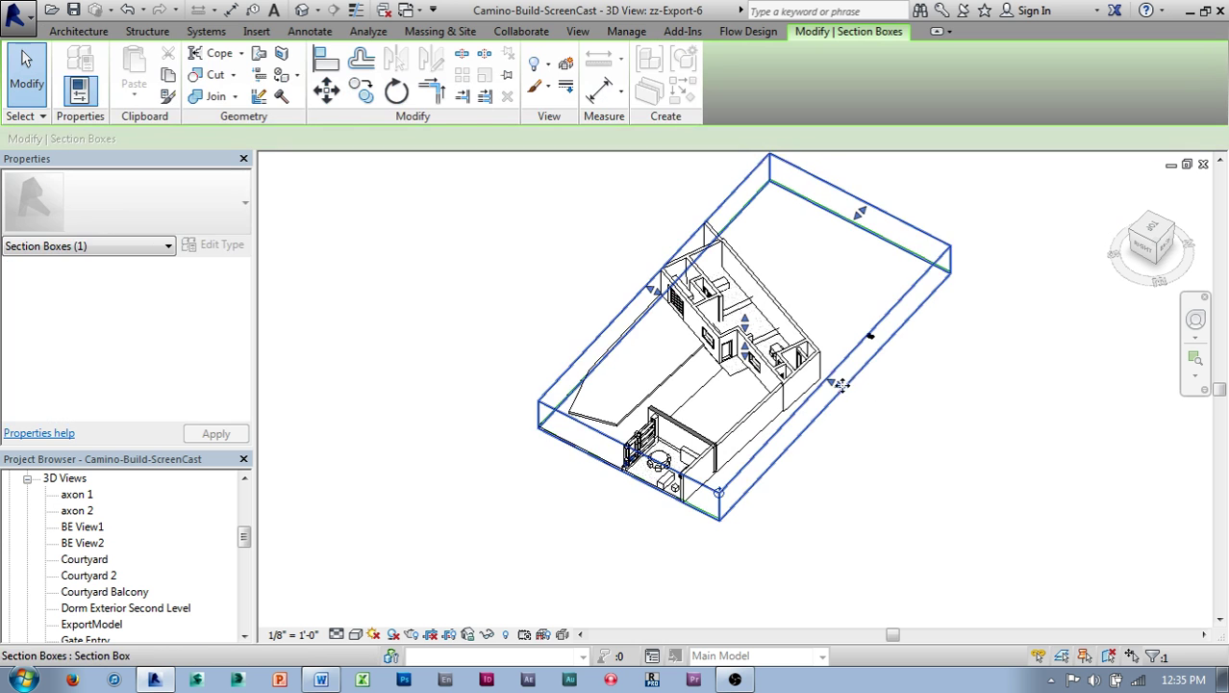
left_click_drag(835, 385, 589, 298)
left_click(500, 294)
From the front side, pull the section box's front face outward over section 6.
middle_click_drag(420, 316, 716, 344, "shift")
left_click(665, 350)
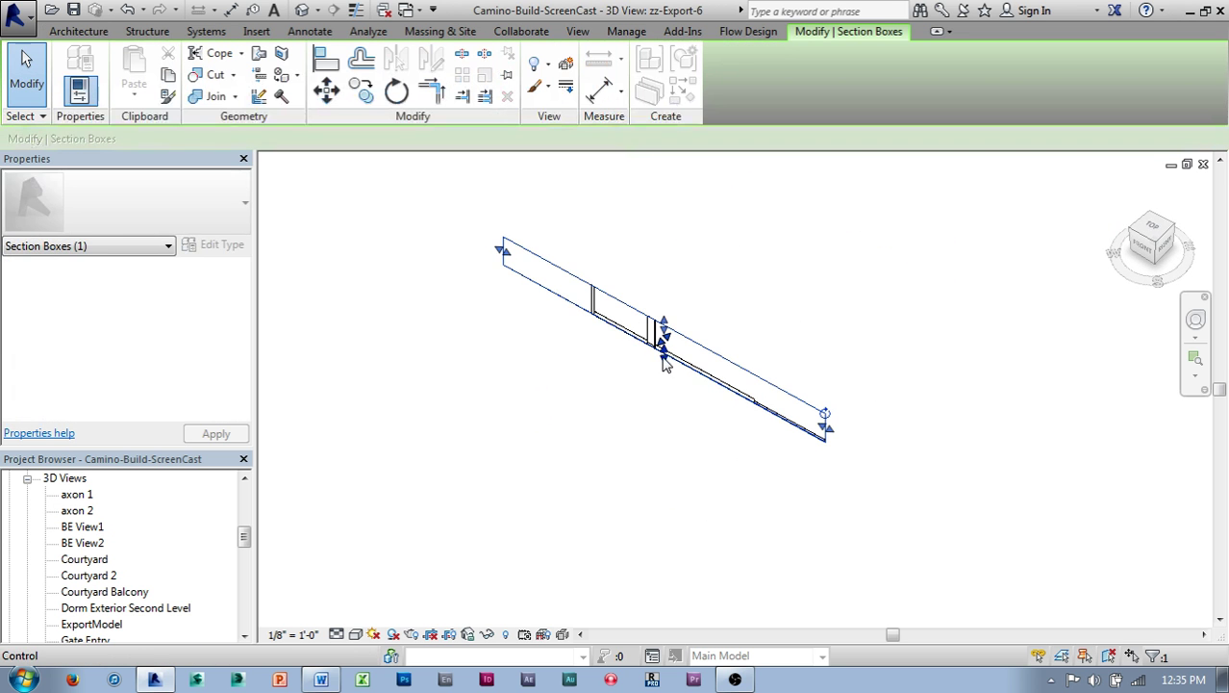
left_click_drag(666, 350, 507, 492)
From a top view, adjust the section box's front face to lie just beyond the section 6 marker and review the isolated section.
left_click(1150, 230)
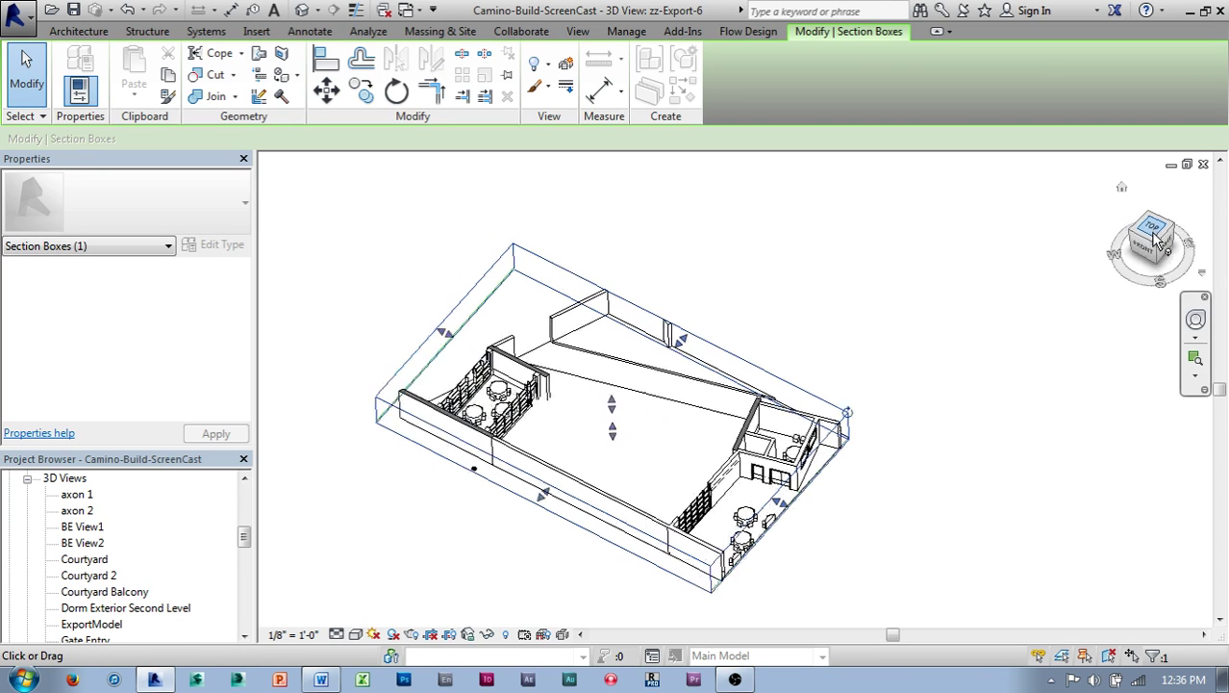
left_click_drag(724, 531, 720, 555)
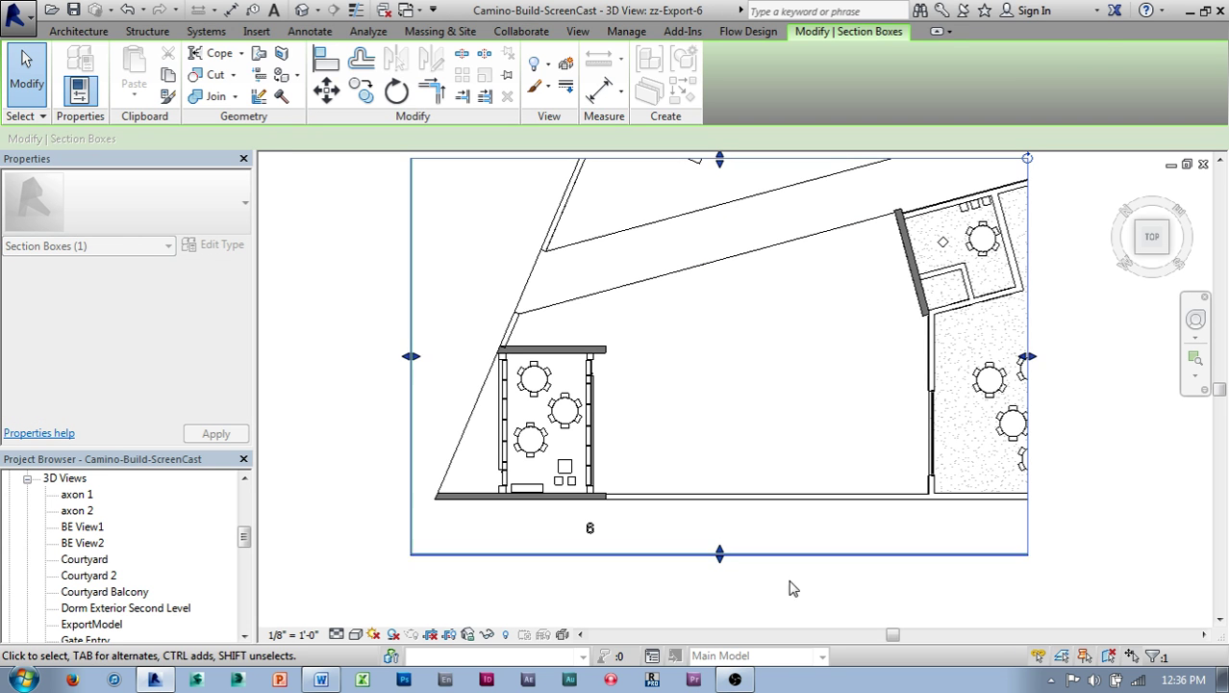
left_click(825, 601)
middle_click_drag(825, 601, 962, 493, "shift")
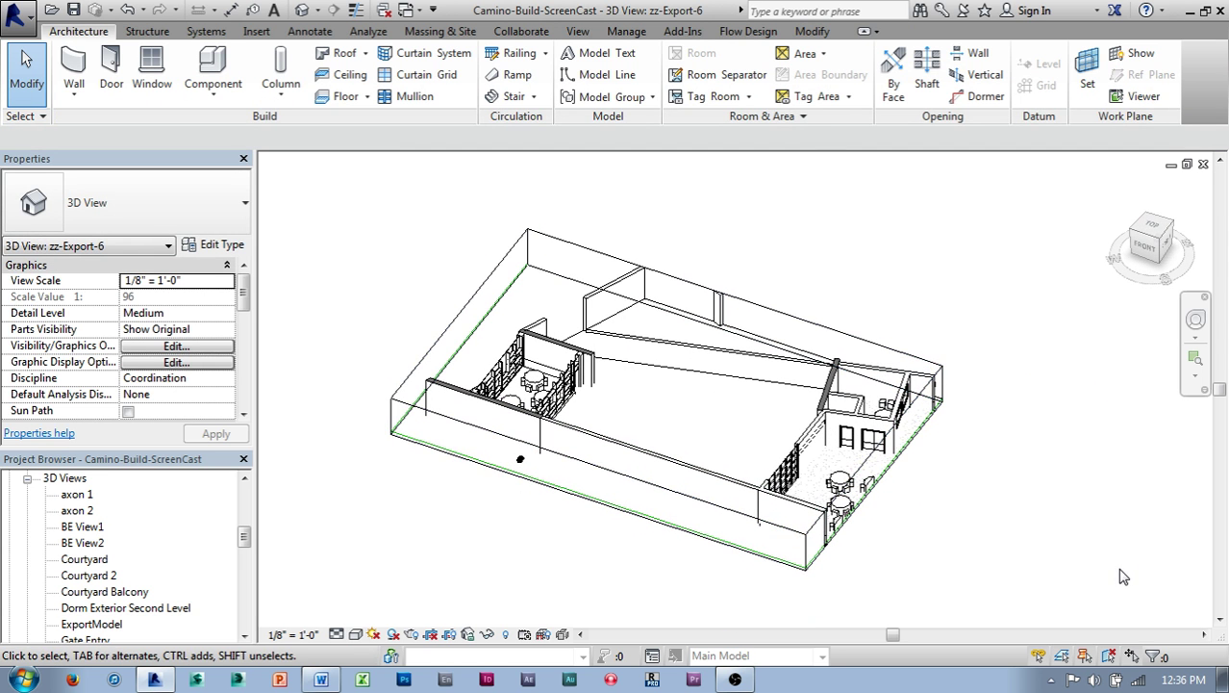
scroll(1106, 570, "down", 2)
middle_click_drag(1075, 559, 1057, 548)
Open the zz-Export-2 3D view, duplicate it and rename the copy zz-Export-5.
left_click_drag(246, 538, 247, 560)
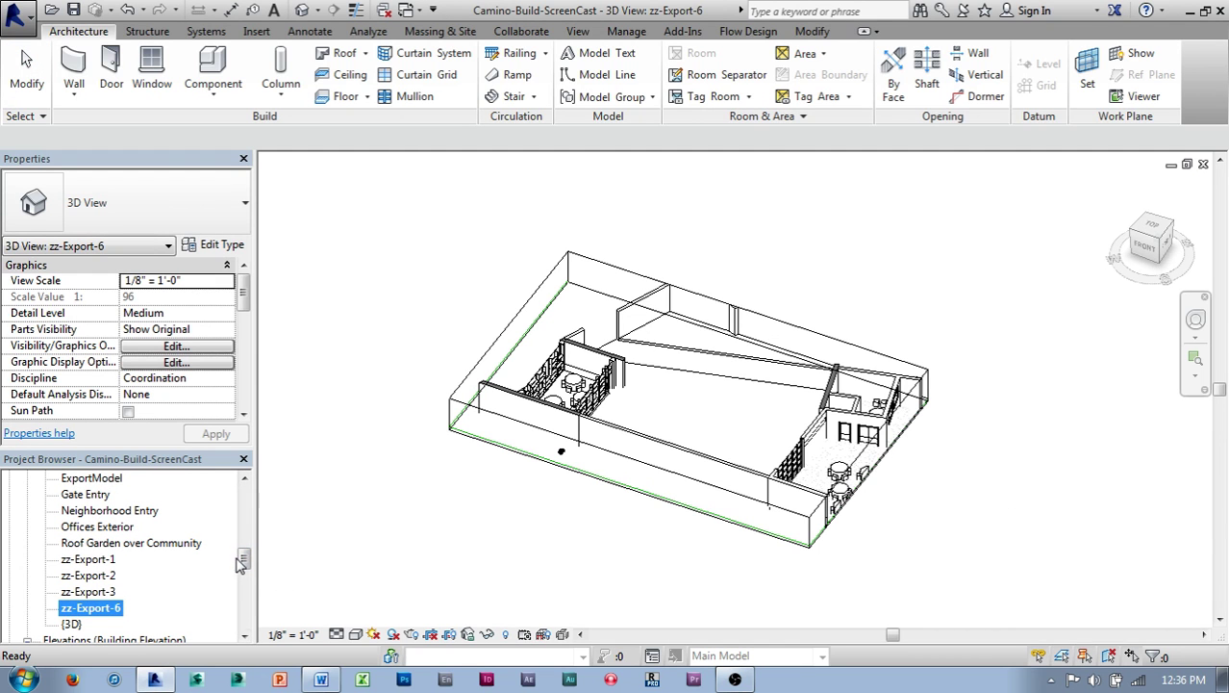
left_click_drag(247, 566, 248, 574)
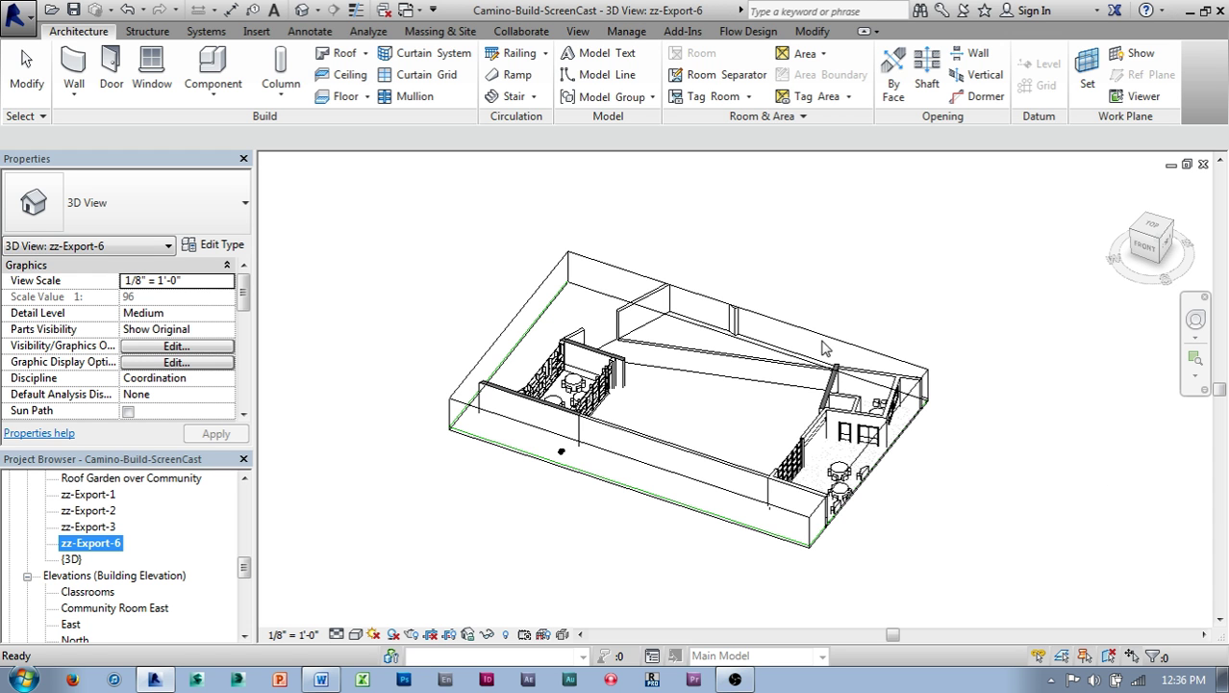
left_click(717, 225)
middle_click_drag(751, 253, 709, 261)
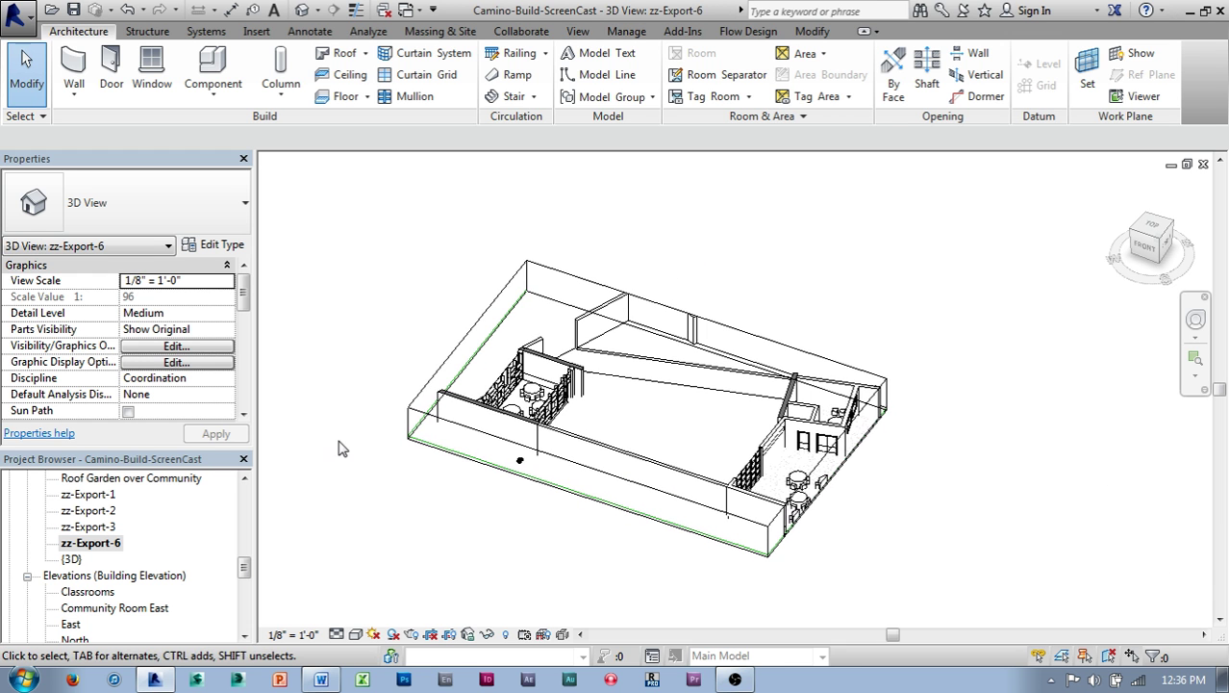
double_click(100, 512)
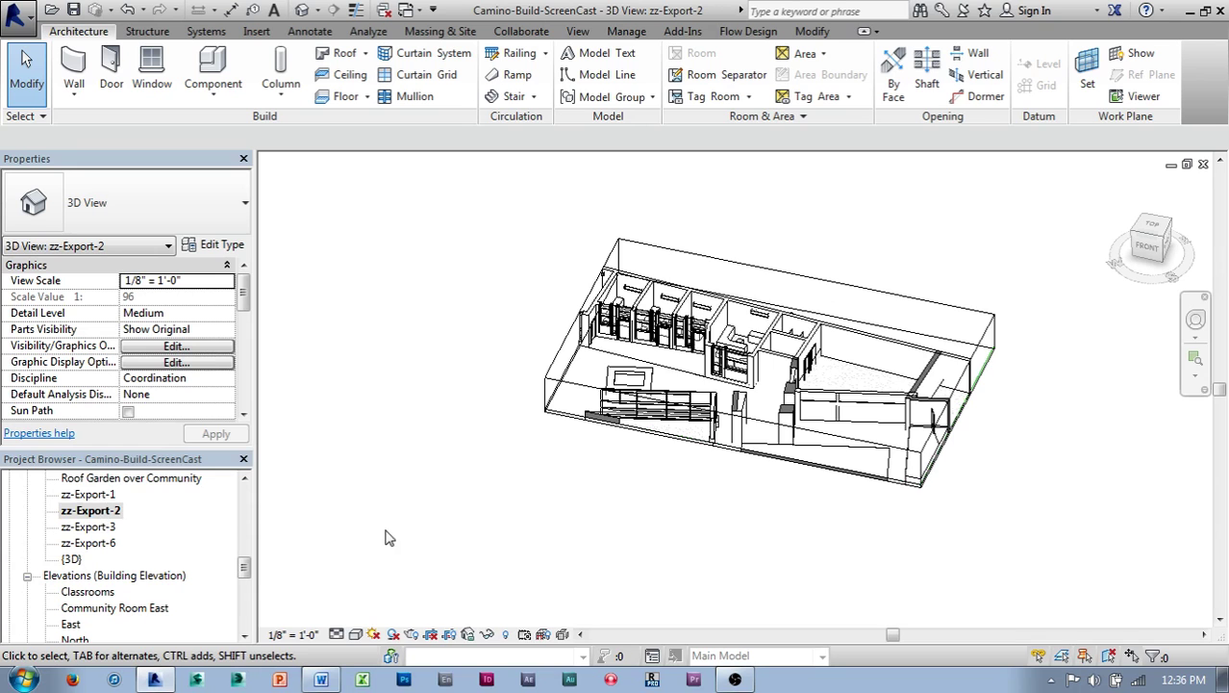
right_click(101, 511)
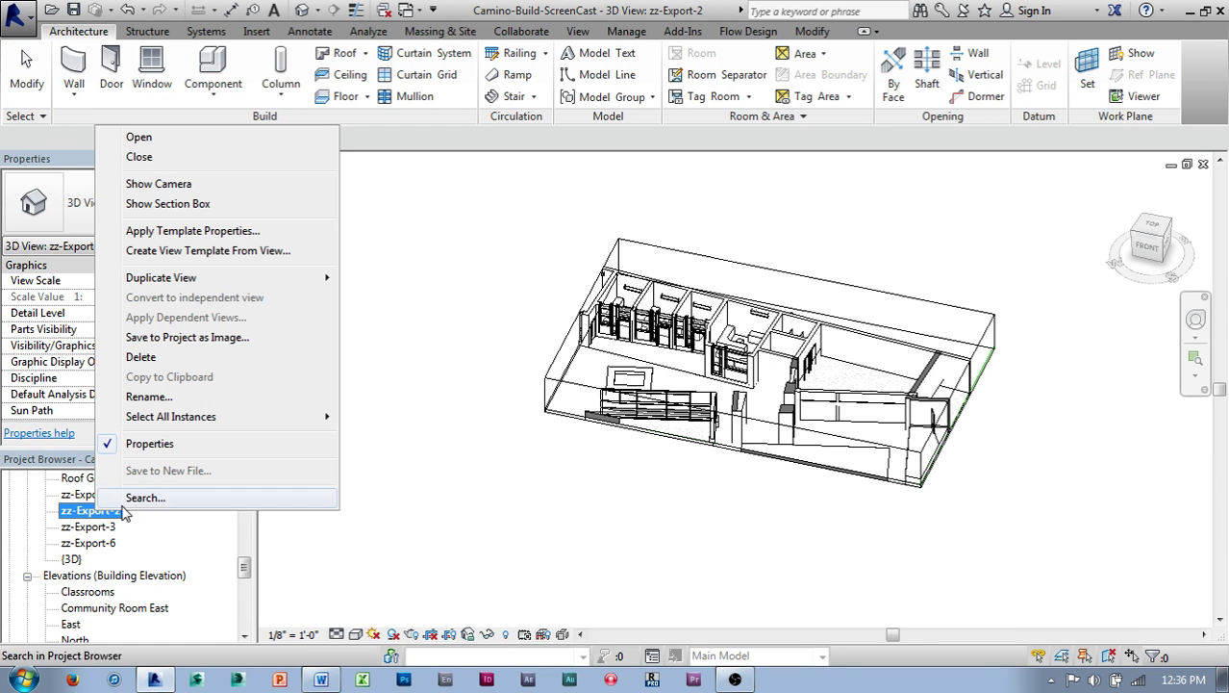
mouse_move(239, 281)
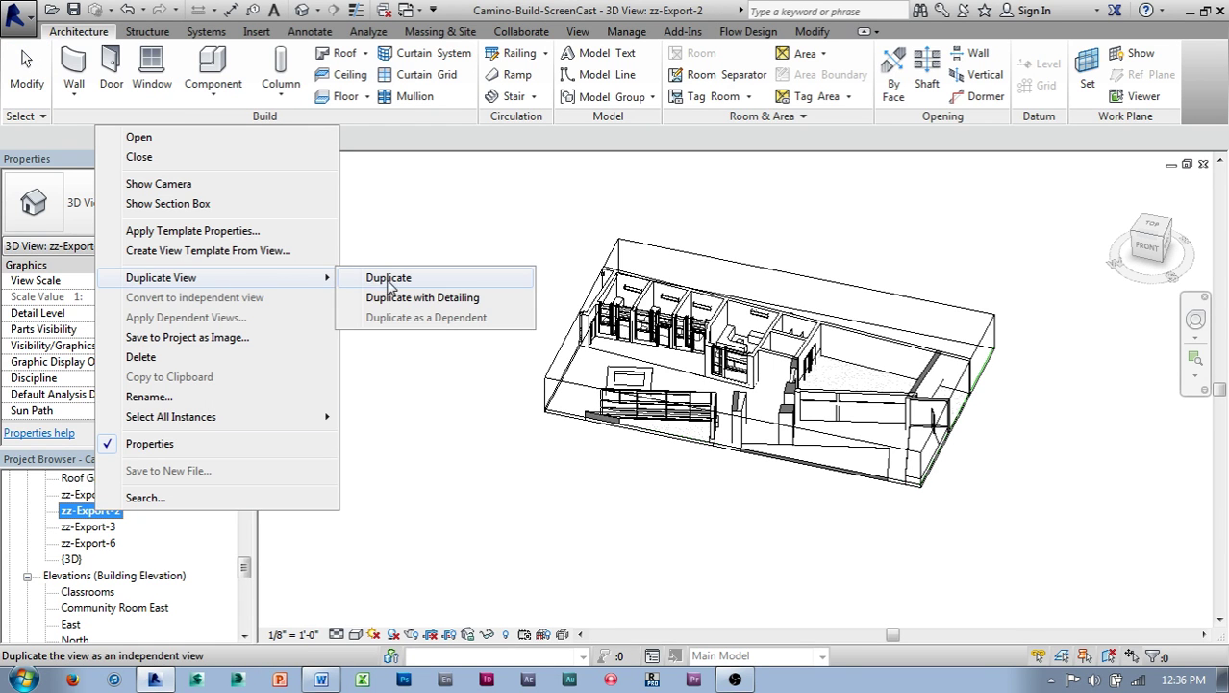
left_click(390, 279)
left_click_drag(245, 571, 246, 525)
left_click(144, 558)
right_click(136, 557)
left_click(187, 441)
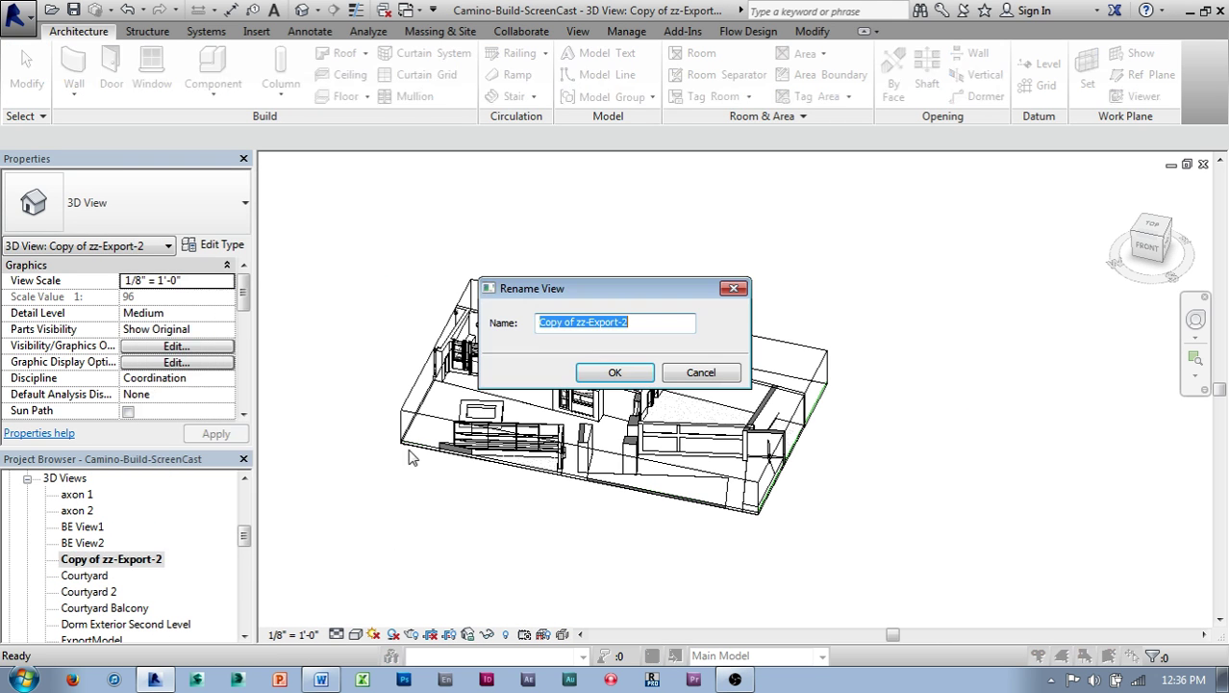
left_click(578, 325)
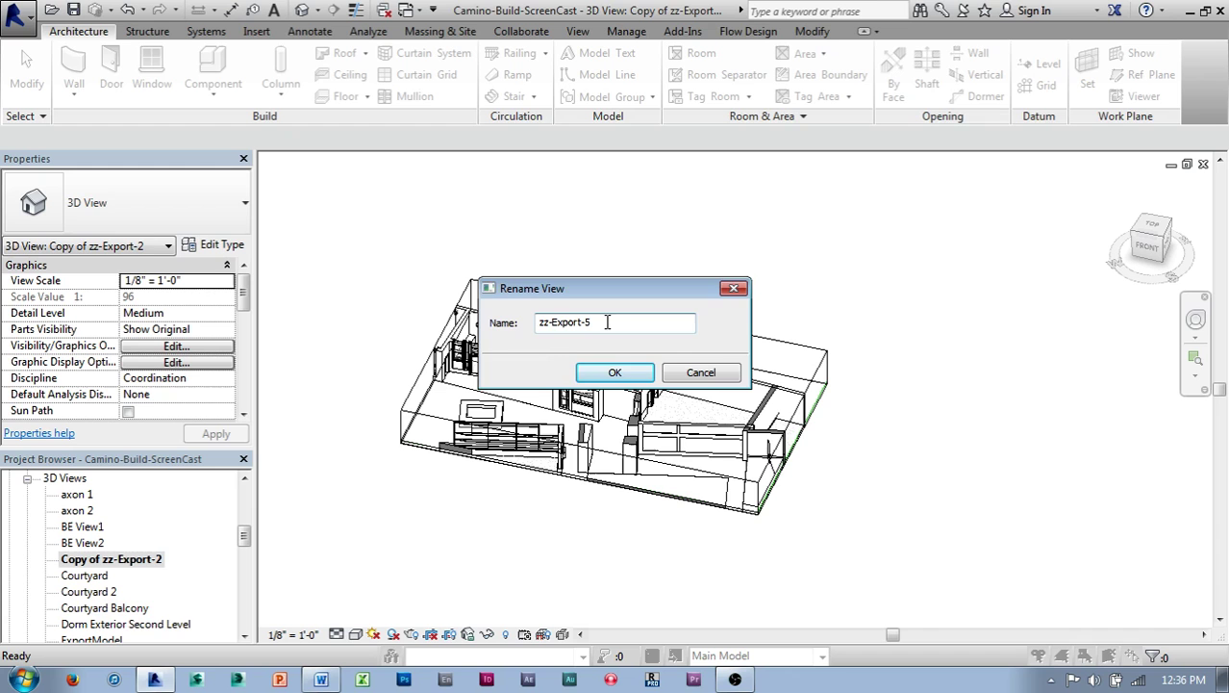
left_click(615, 372)
In zz-Export-5, move the section box's back face across to meet its front face.
middle_click_drag(673, 261, 795, 254)
left_click(782, 316)
middle_click_drag(883, 366, 814, 357, "shift")
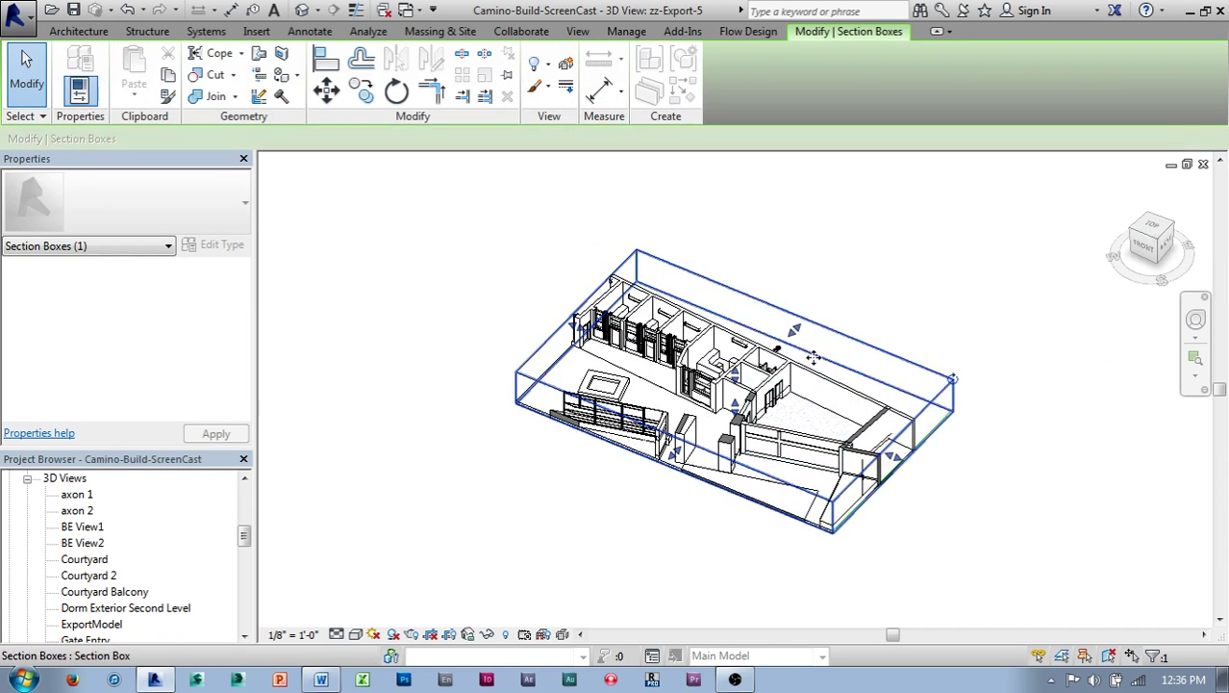
left_click_drag(794, 330, 551, 527)
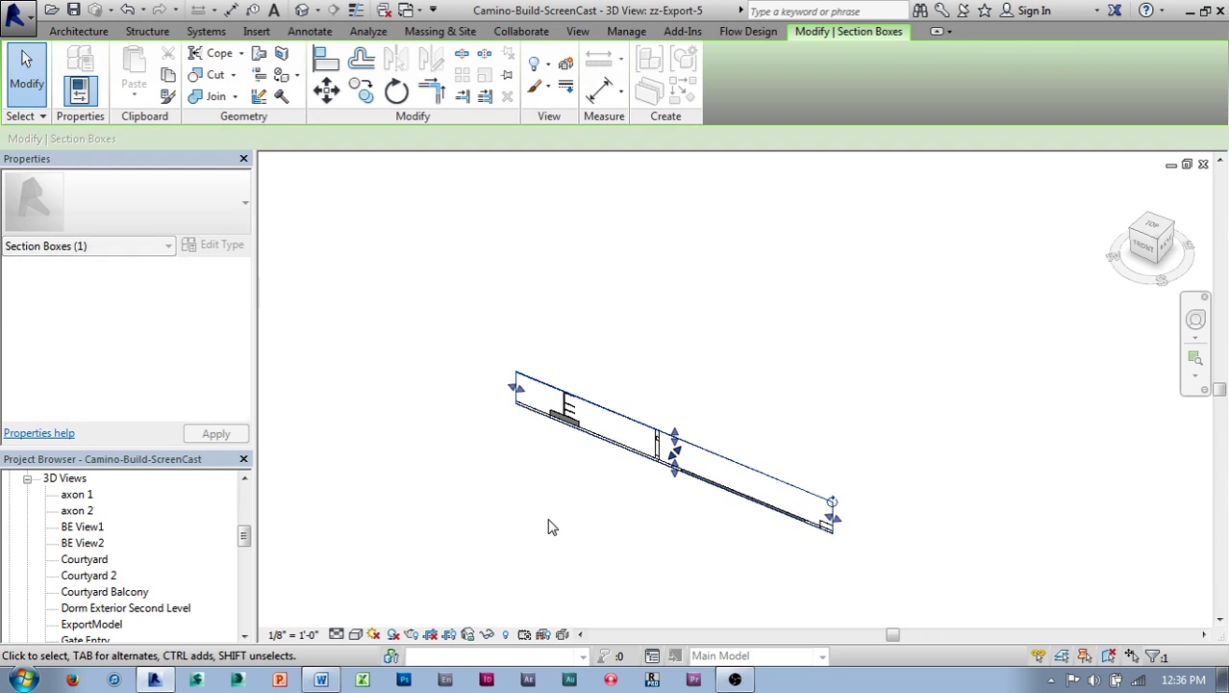
left_click(552, 526)
Pull the section box's front face outward over the classroom area of section 5.
left_click(816, 500)
middle_click_drag(647, 486, 712, 402)
left_click_drag(747, 377, 594, 522)
From a top view, adjust the section box's front face to lie just beyond the section 5 marker and review the isolated section.
left_click(1161, 231)
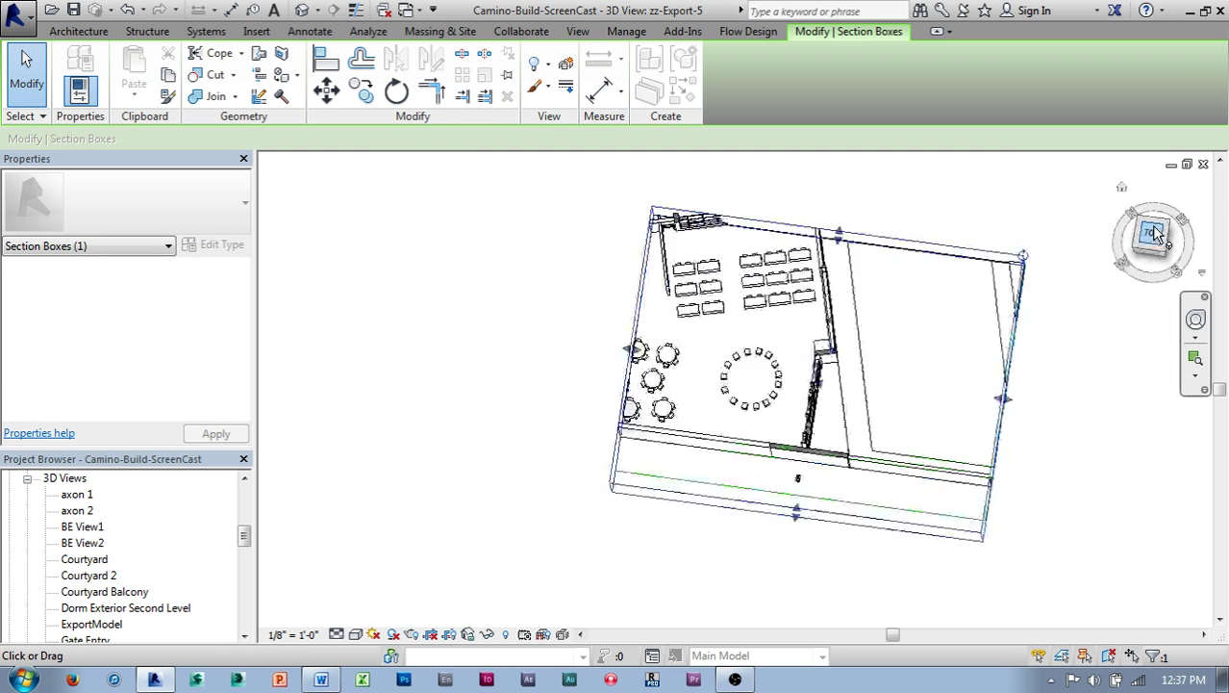
left_click_drag(712, 569, 724, 532)
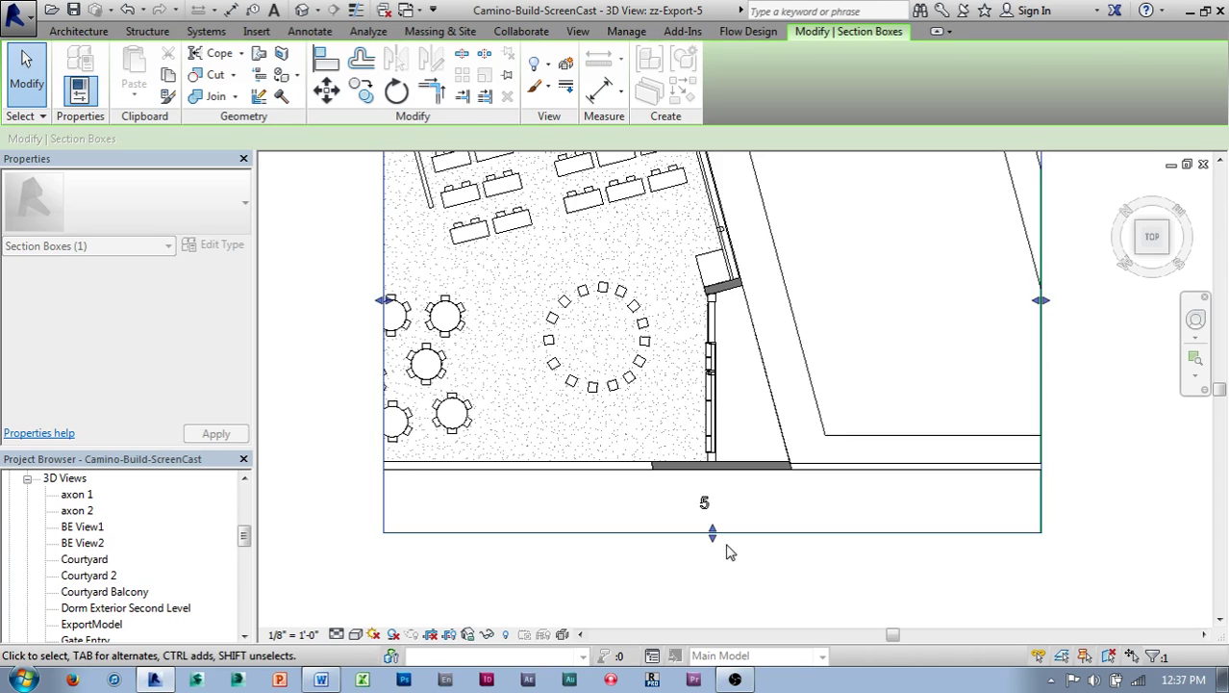
left_click(763, 569)
middle_click_drag(763, 568, 710, 452, "shift")
scroll(710, 452, "down", 1)
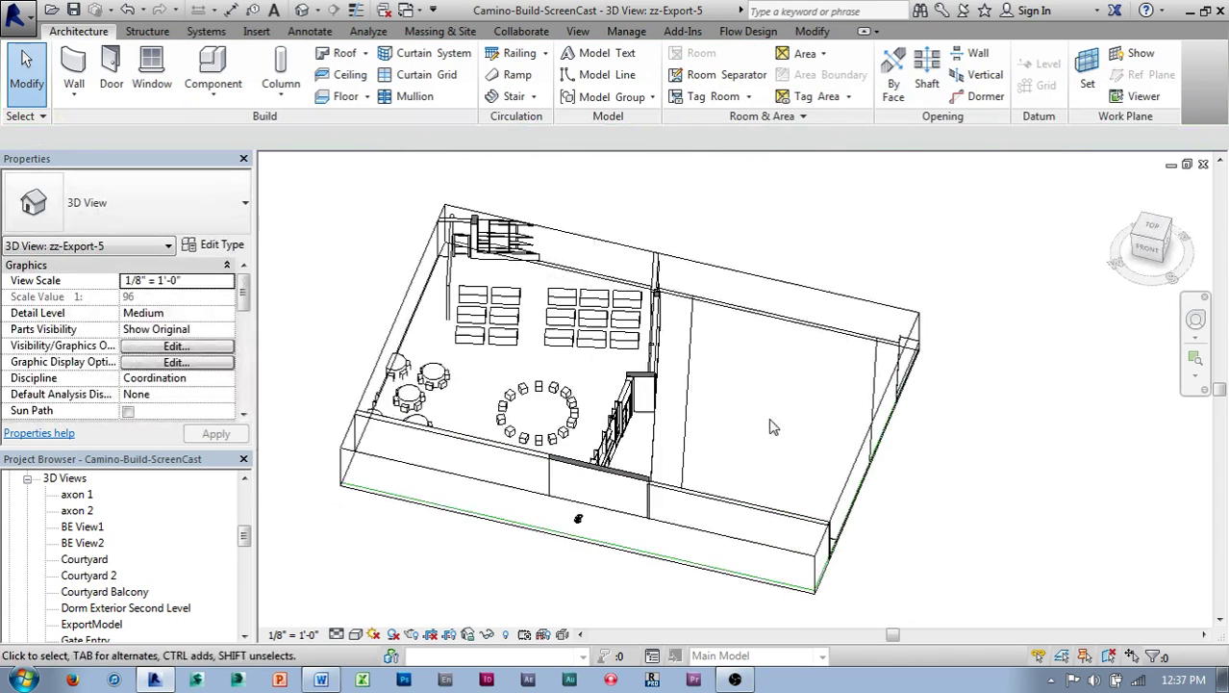
middle_click_drag(773, 425, 841, 414)
Open the zz-Export-1 3D view, duplicate it and rename the copy zz-Export-4.
left_click_drag(249, 536, 248, 568)
double_click(88, 493)
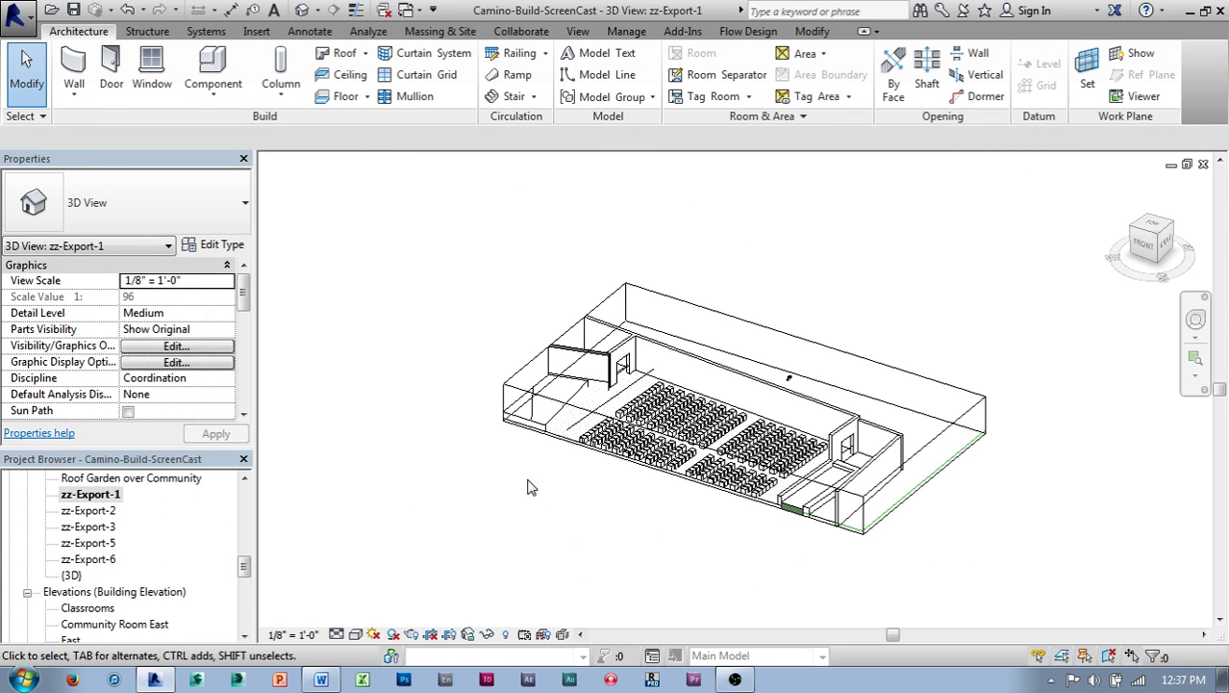
right_click(100, 493)
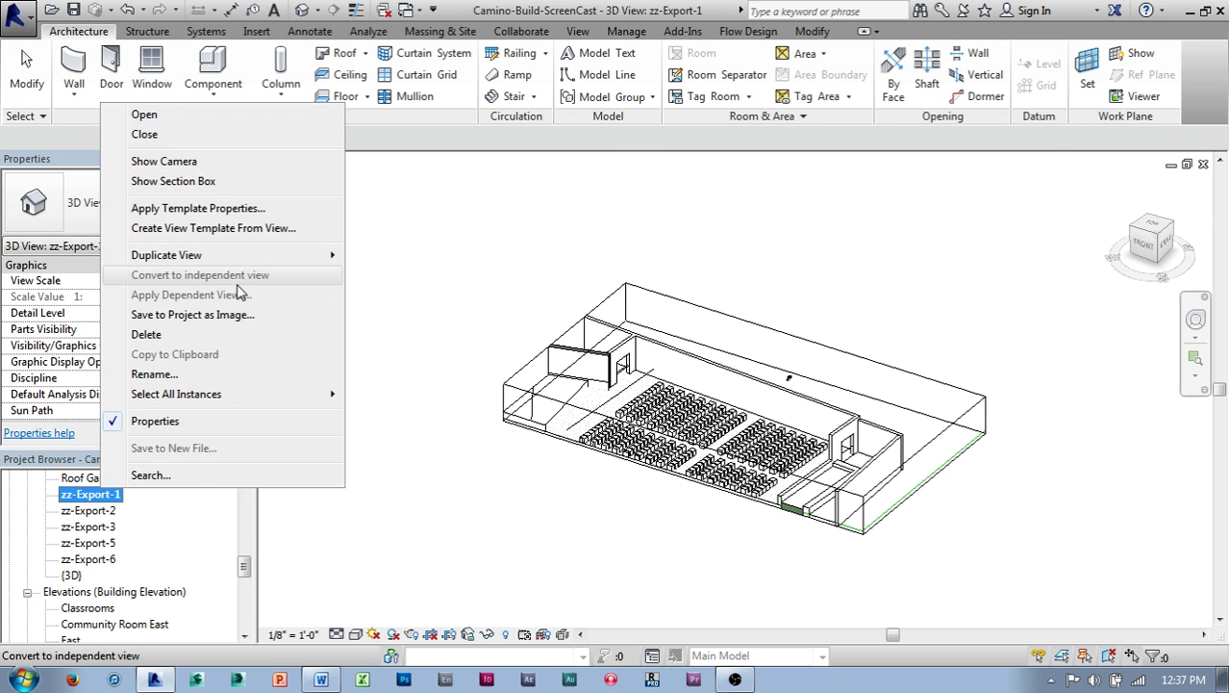
mouse_move(250, 261)
left_click(375, 255)
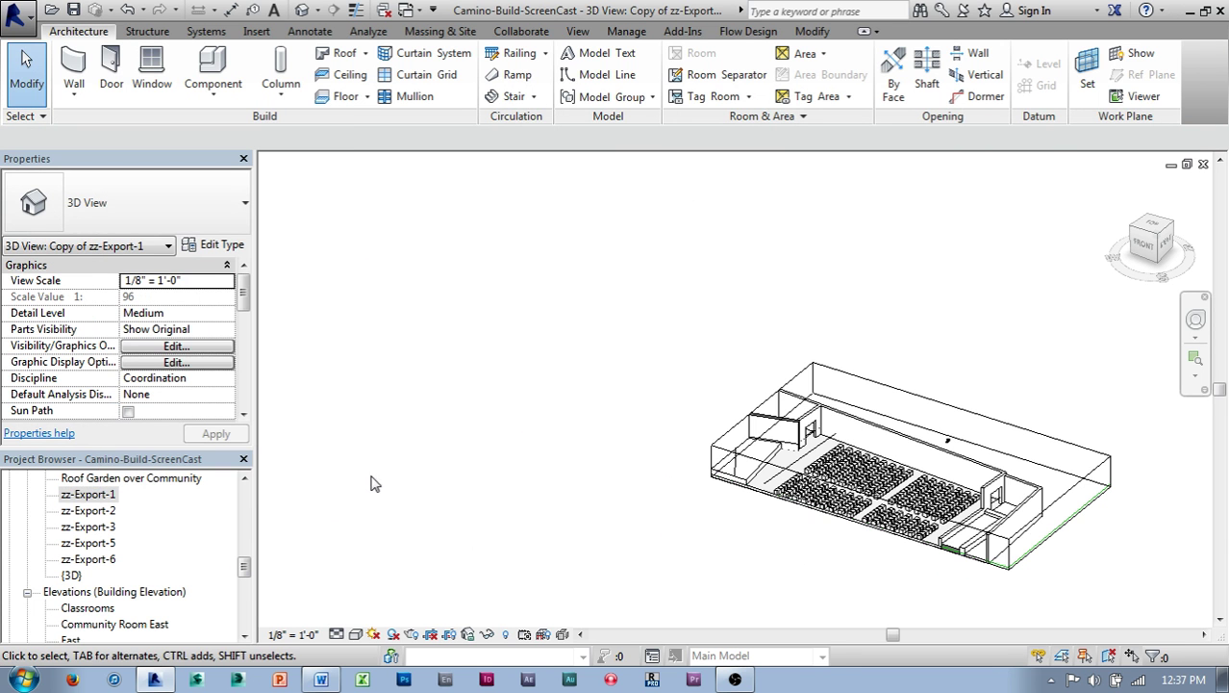
scroll(233, 577, "up", 5)
right_click(162, 560)
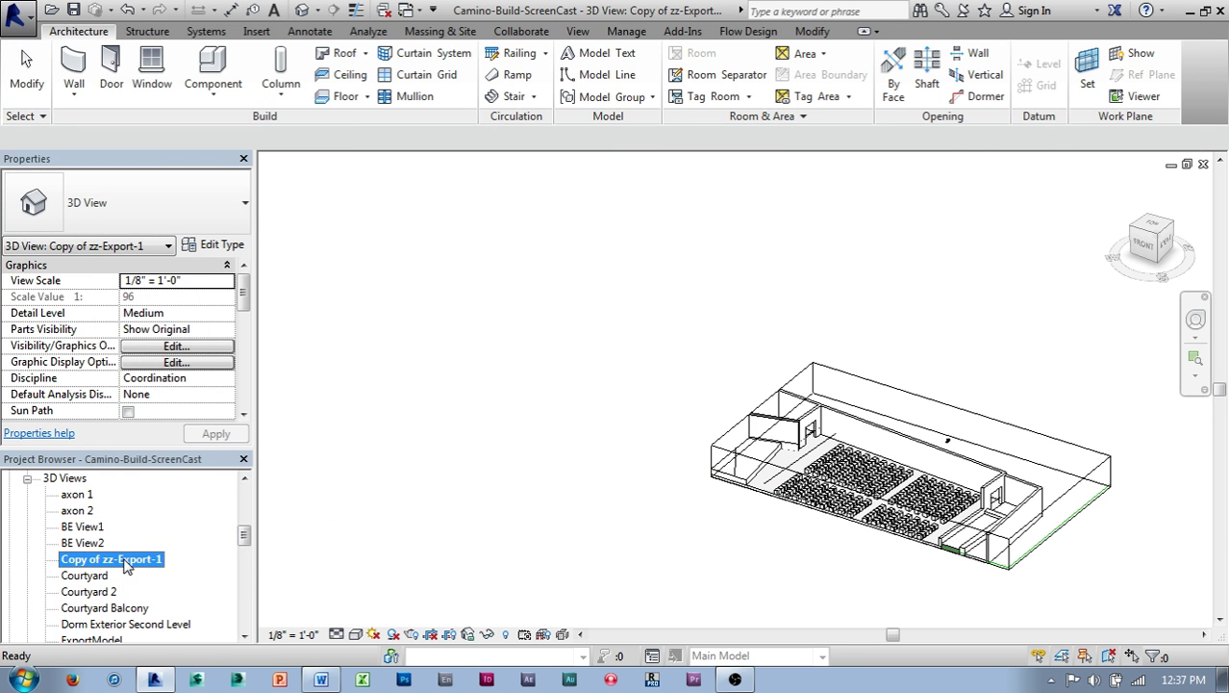
left_click(178, 444)
left_click(577, 323)
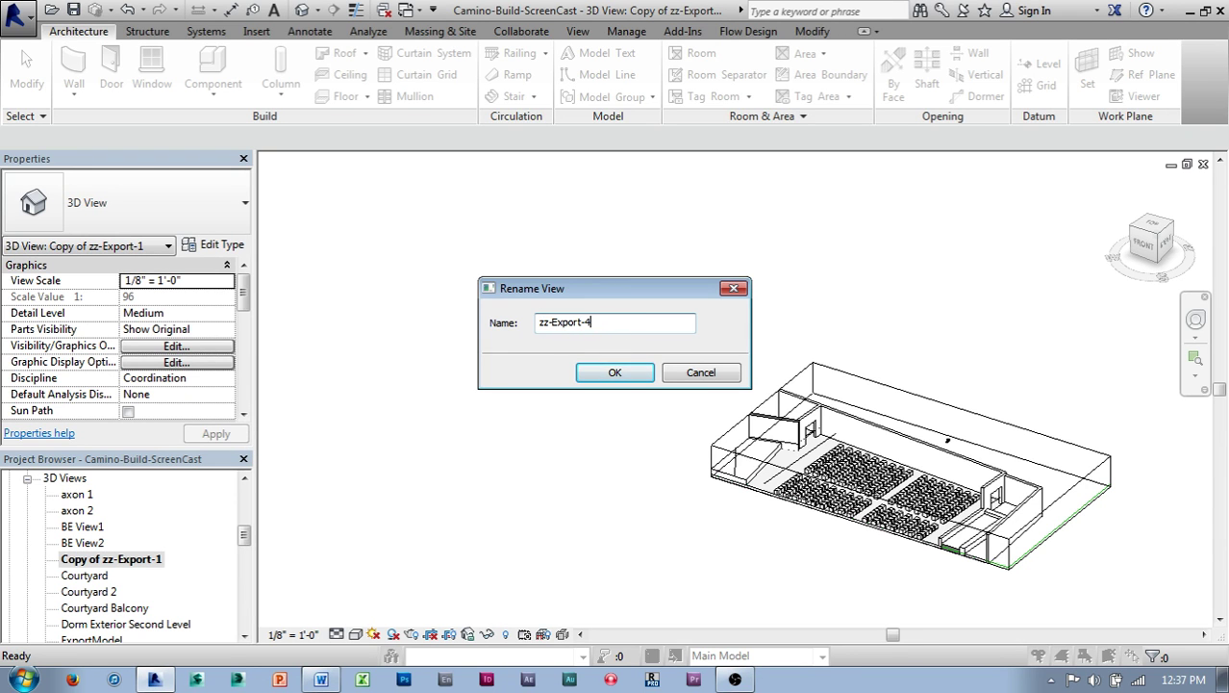
left_click(615, 374)
In zz-Export-4, move the section box's back face onto its front face, and pull the front face outward over the adjoining rooms of section 4.
middle_click_drag(568, 346, 479, 303)
left_click(938, 390)
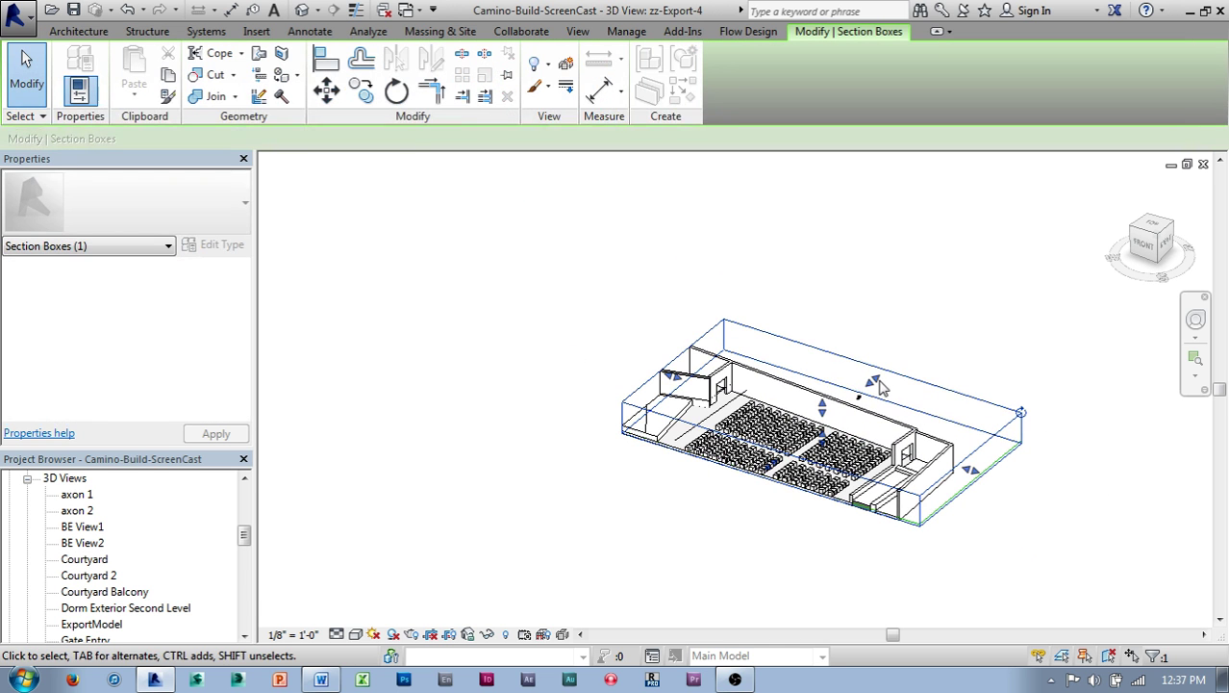
left_click_drag(741, 485, 667, 571)
left_click(666, 570)
middle_click_drag(682, 575, 658, 477)
scroll(859, 381, "up", 3)
left_click(917, 416)
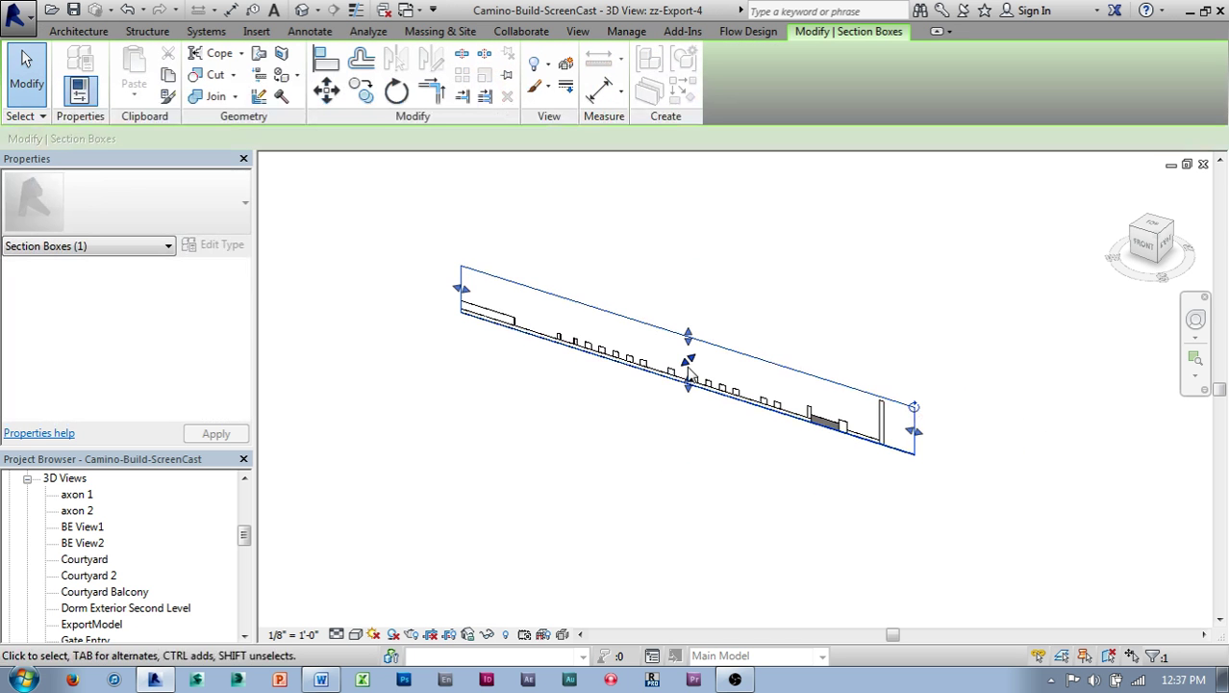
left_click_drag(689, 380, 497, 473)
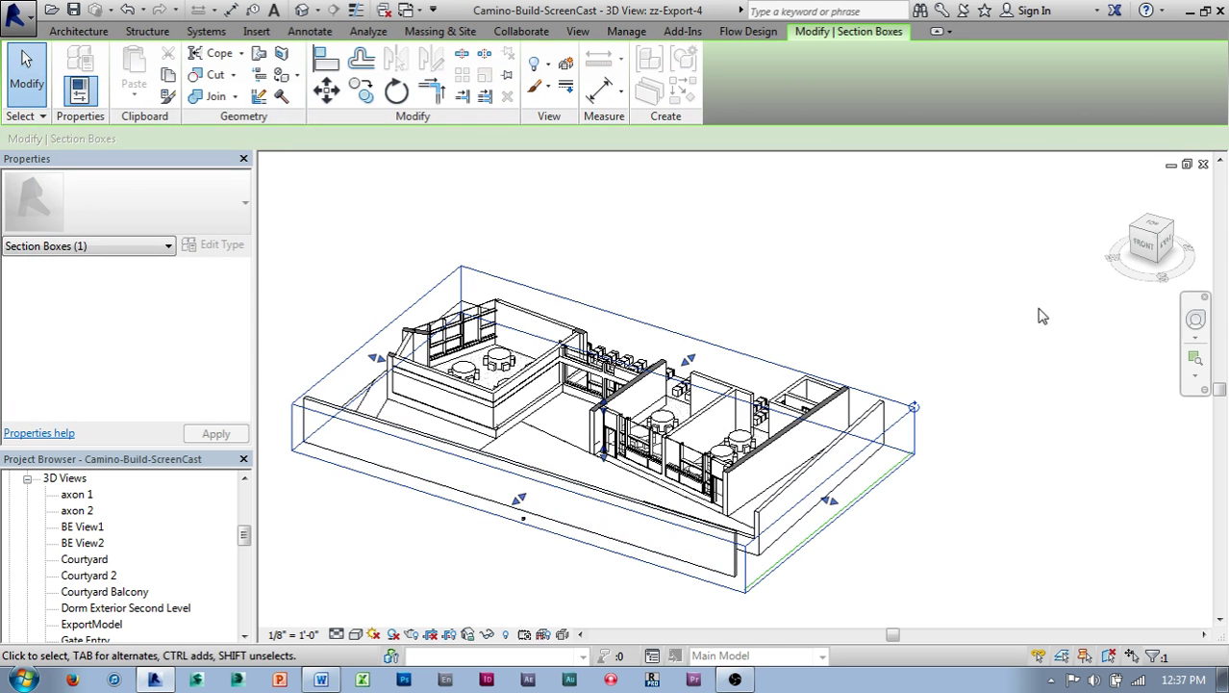
From a top view, extend the section box's front face slightly farther beyond the long exterior wall.
left_click(1162, 236)
left_click(1161, 231)
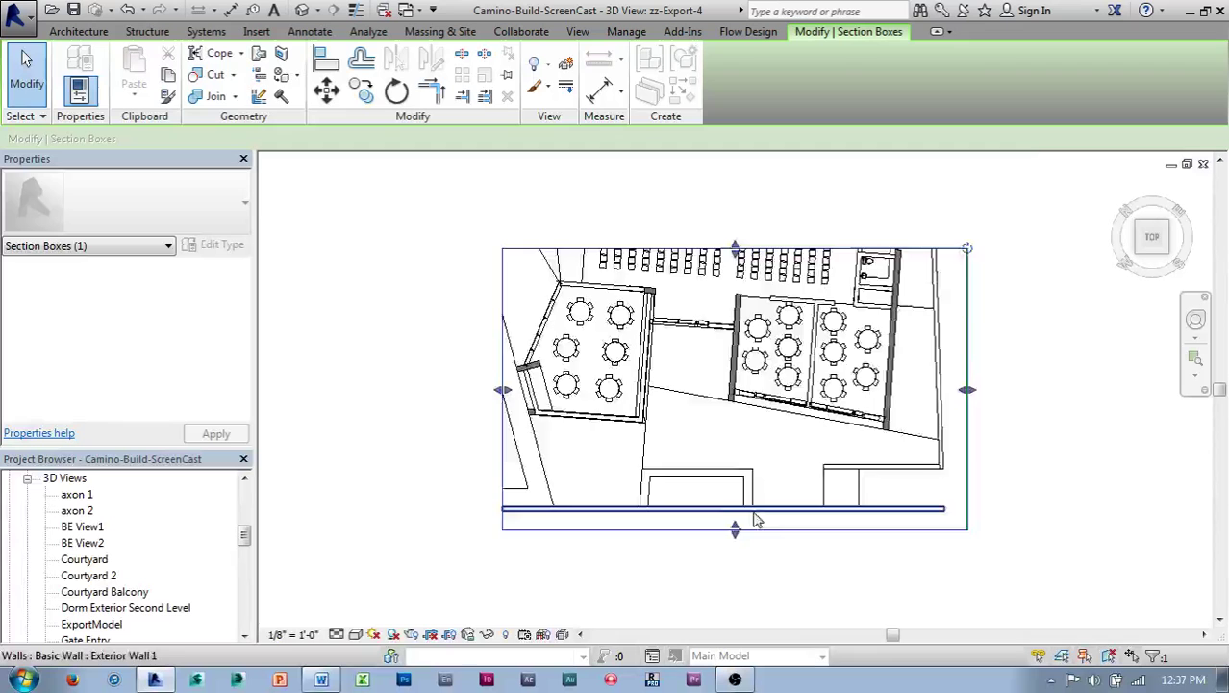
left_click(731, 545)
left_click(770, 534)
left_click_drag(731, 535, 732, 563)
left_click(351, 507)
scroll(356, 499, "down", 2)
middle_click_drag(360, 488, 721, 245)
Reopen the zz-Export-1 3D view and inspect its isolated section.
left_click_drag(248, 540, 248, 561)
left_click(85, 562)
double_click(85, 512)
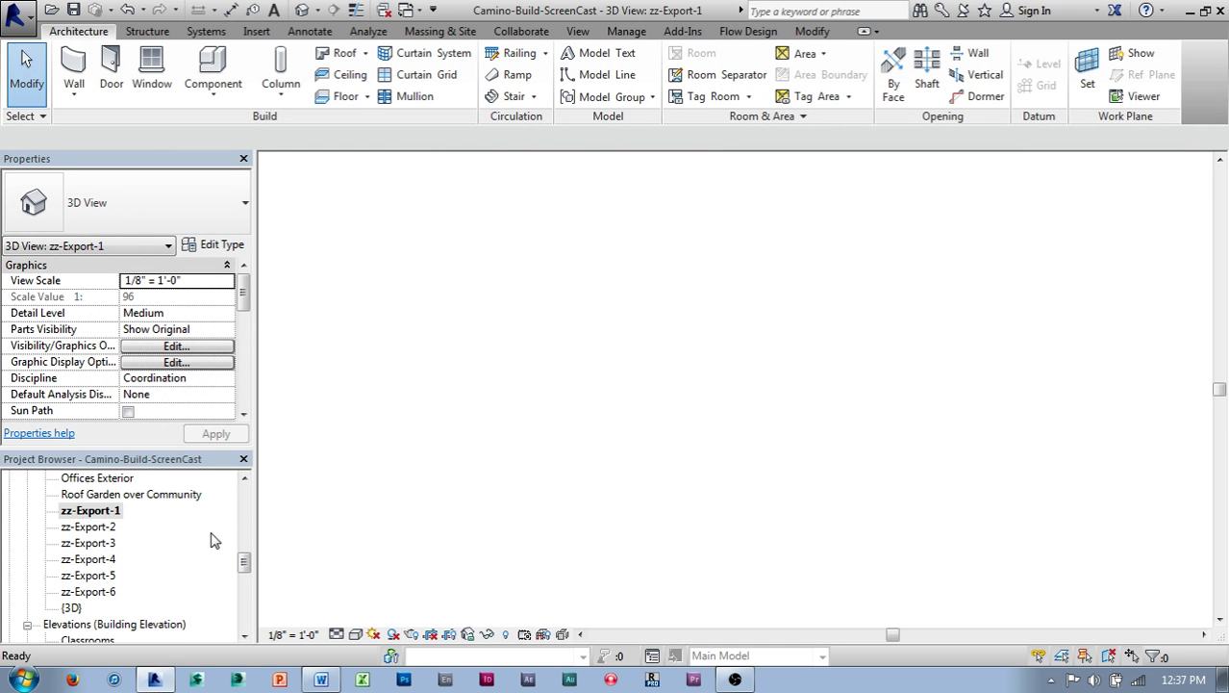
middle_click_drag(472, 535, 685, 581)
middle_click_drag(836, 570, 765, 588)
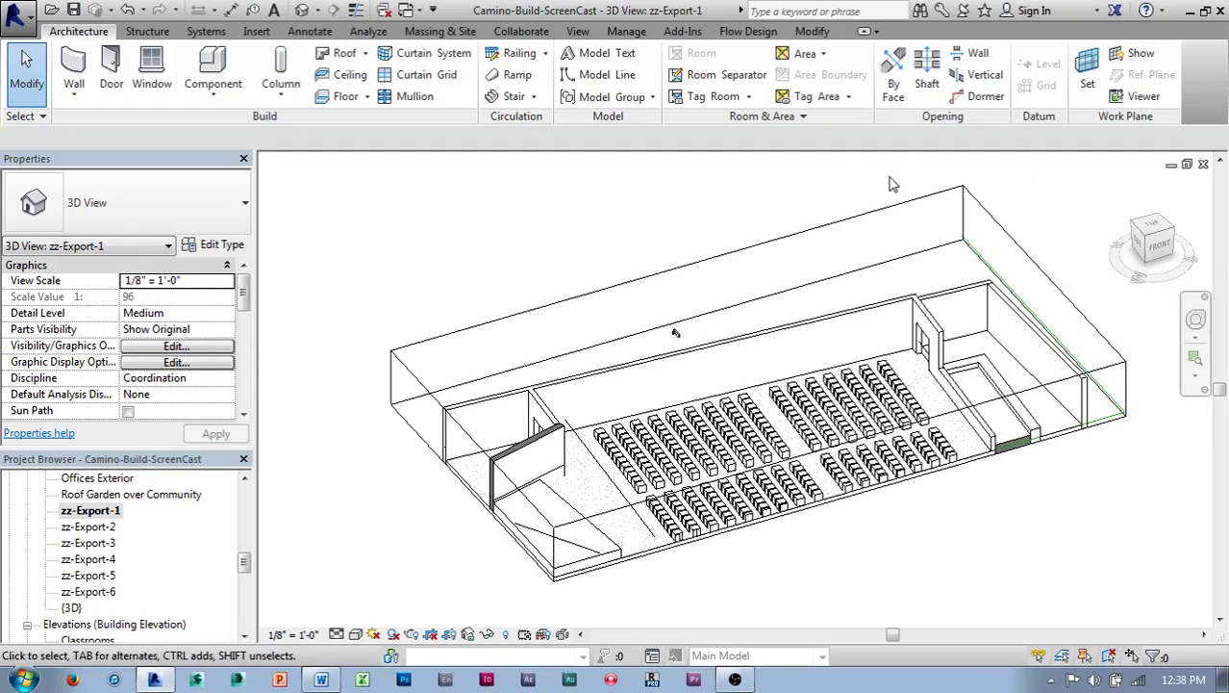
middle_click_drag(862, 553, 839, 546)
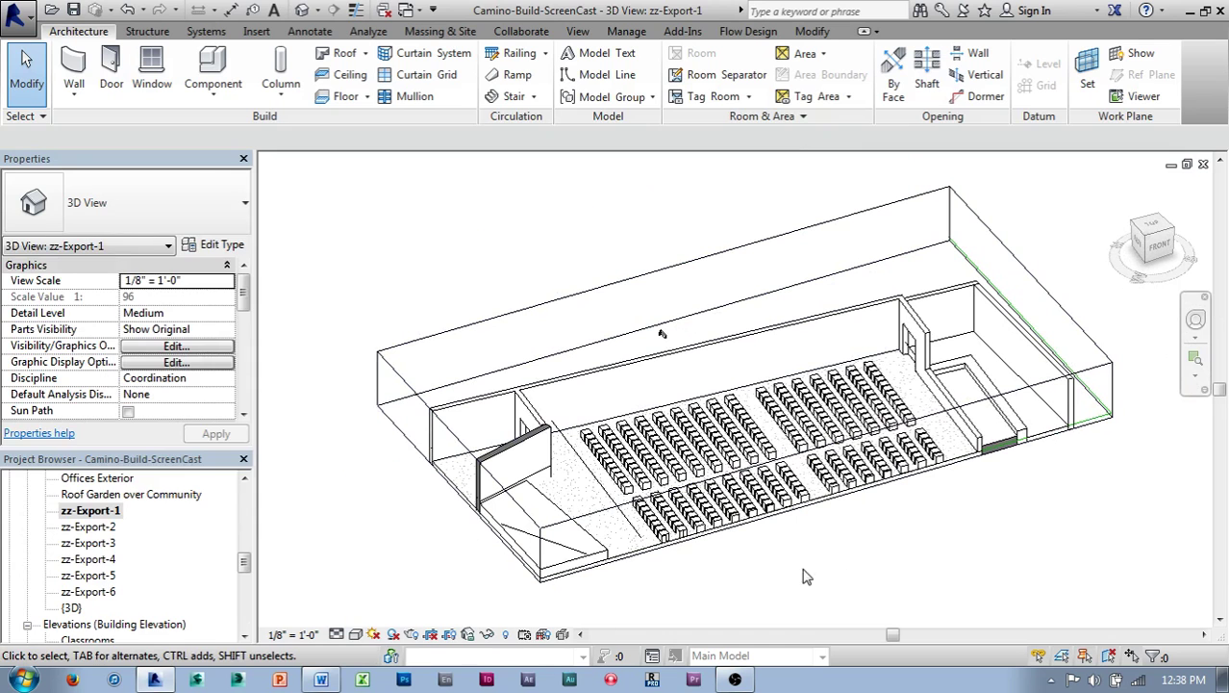
Launch MakerWare alongside Revit.
left_click(37, 680)
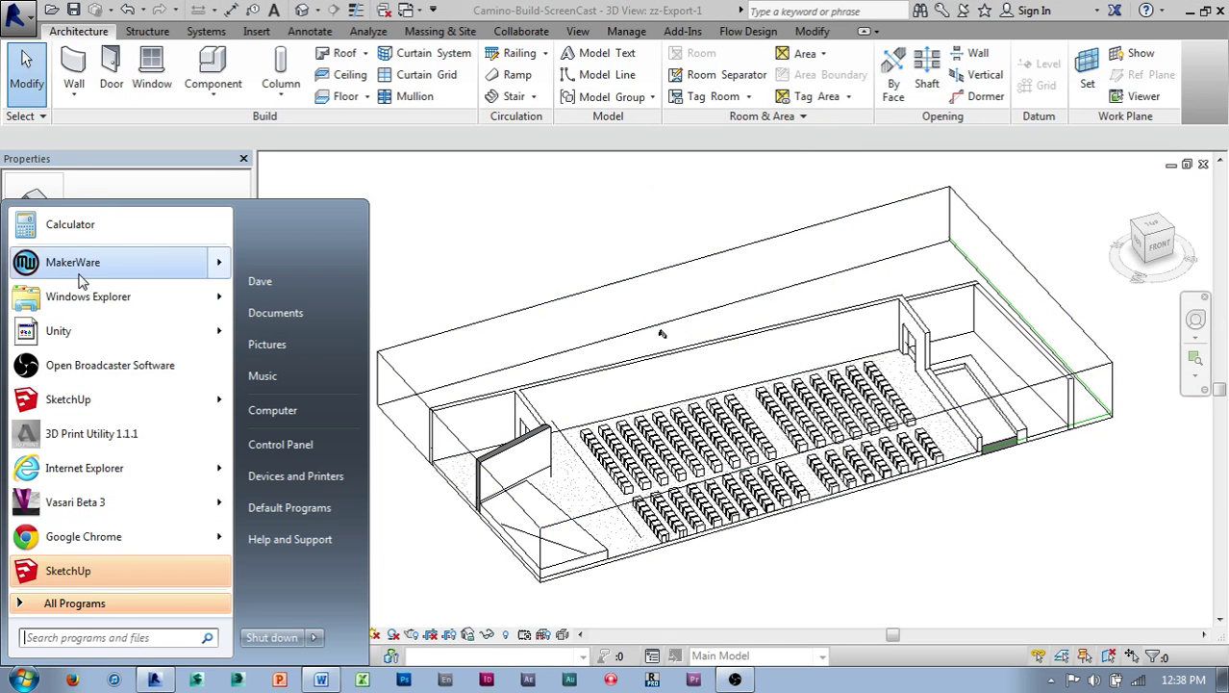
left_click(77, 277)
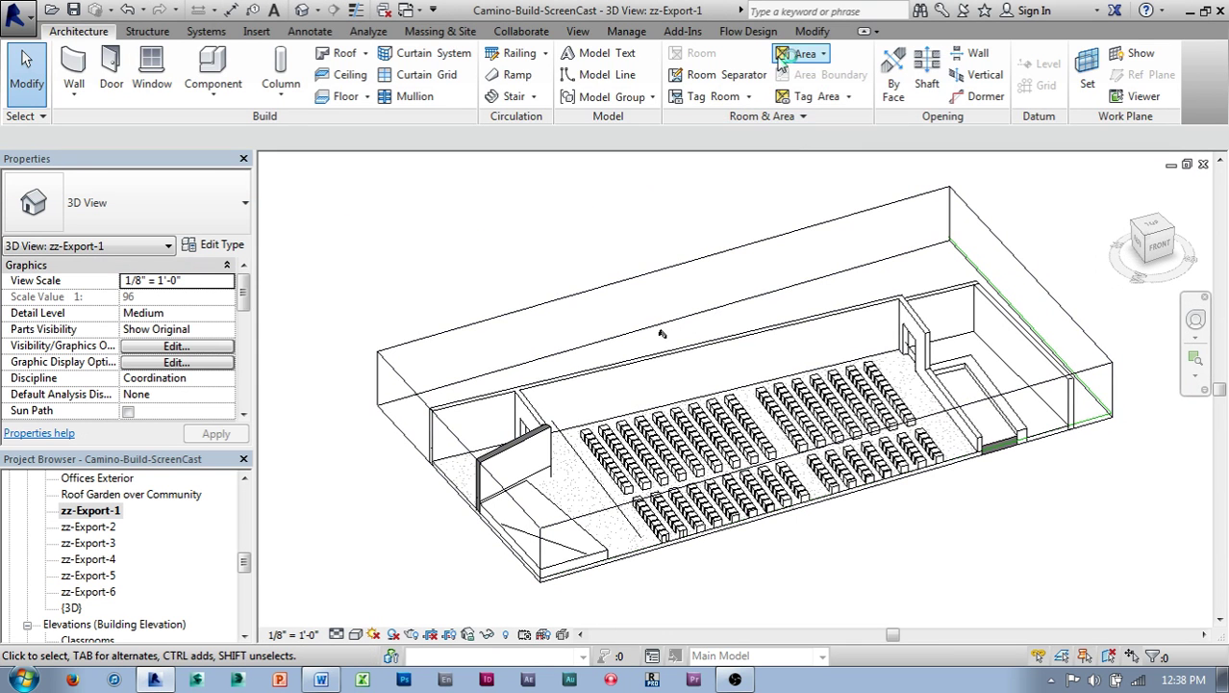
Export the zz-Export-1 view with STL Exporter for Revit as a binary STL named Camino-Export1 on the Desktop.
left_click(683, 32)
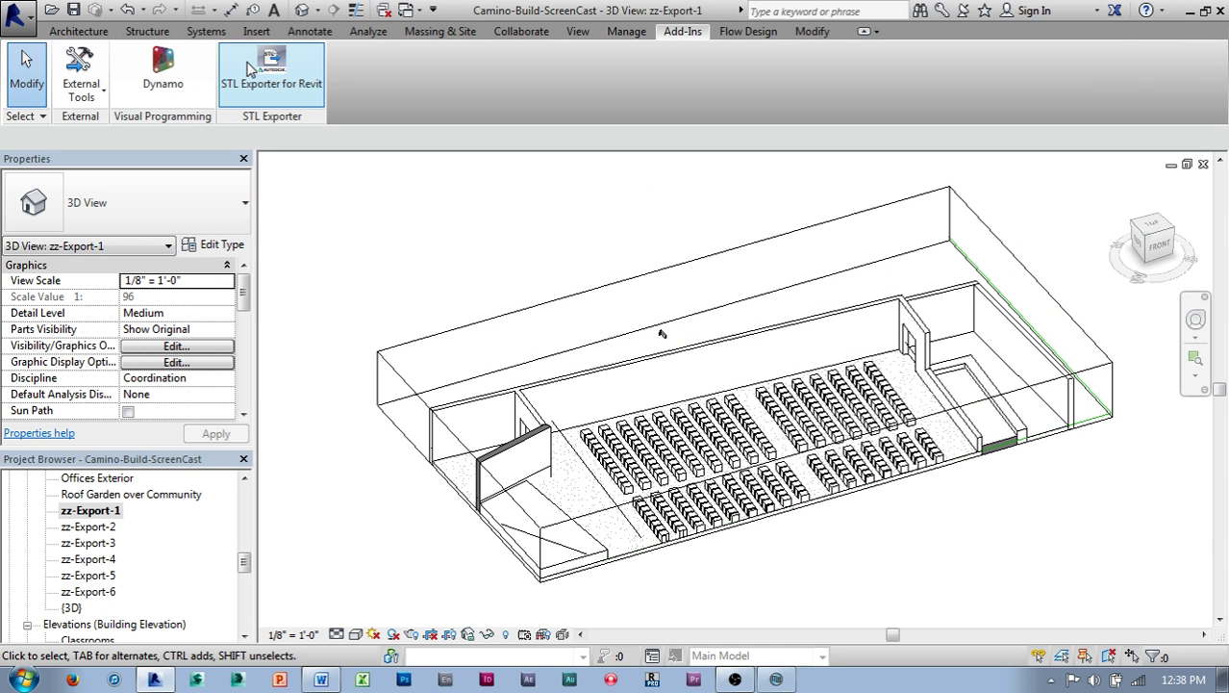
left_click(267, 77)
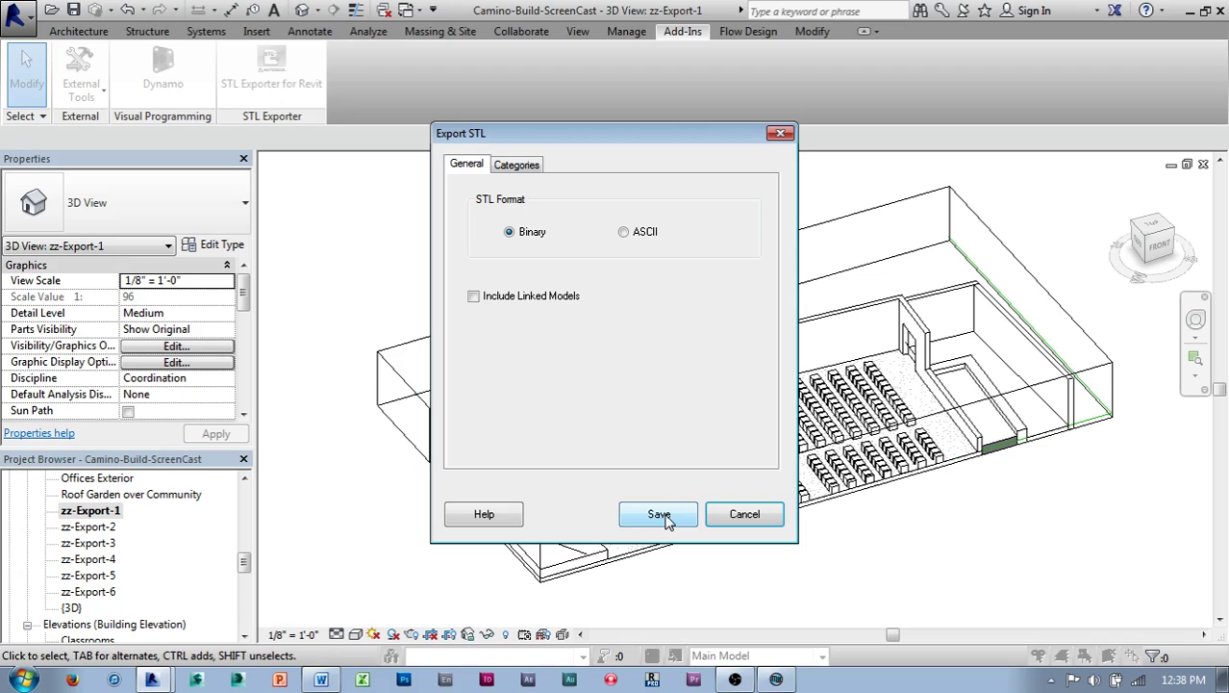
left_click(664, 515)
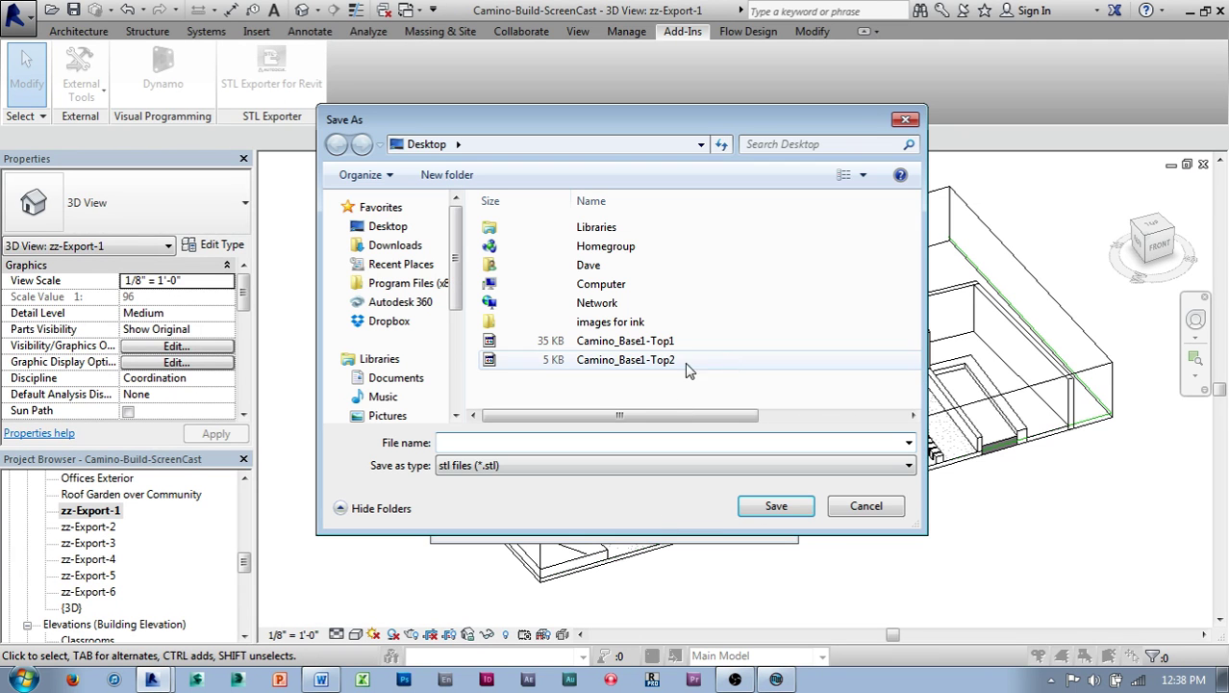
type("C")
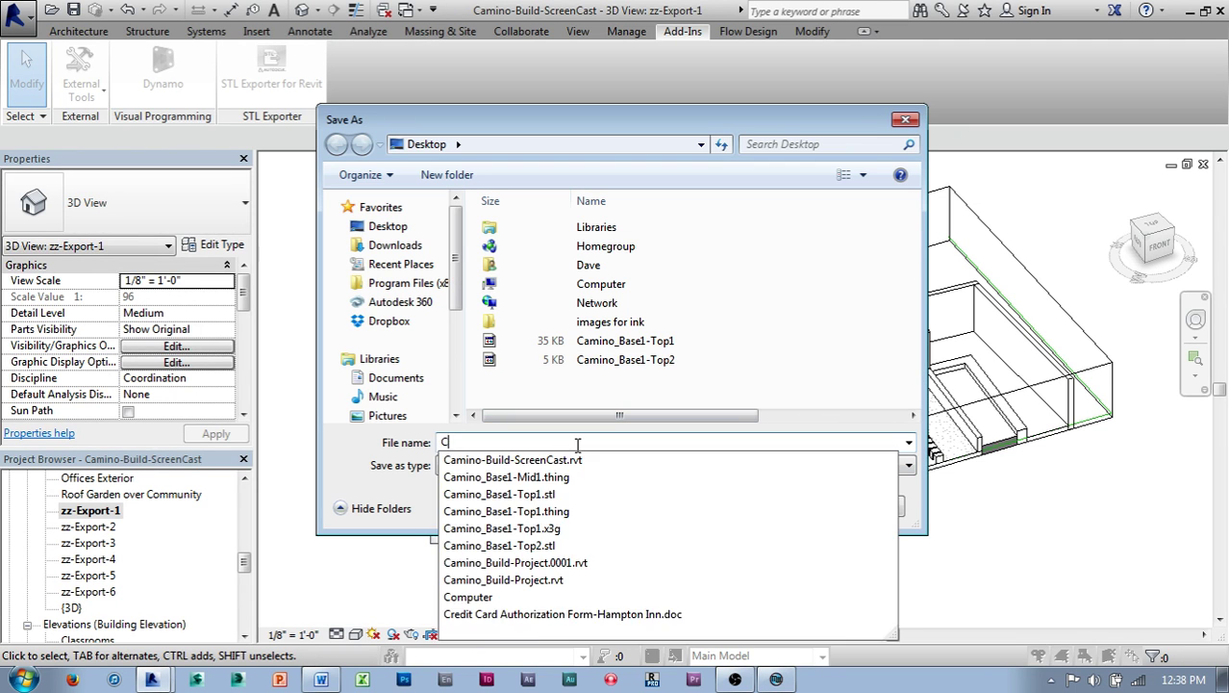
type("amino")
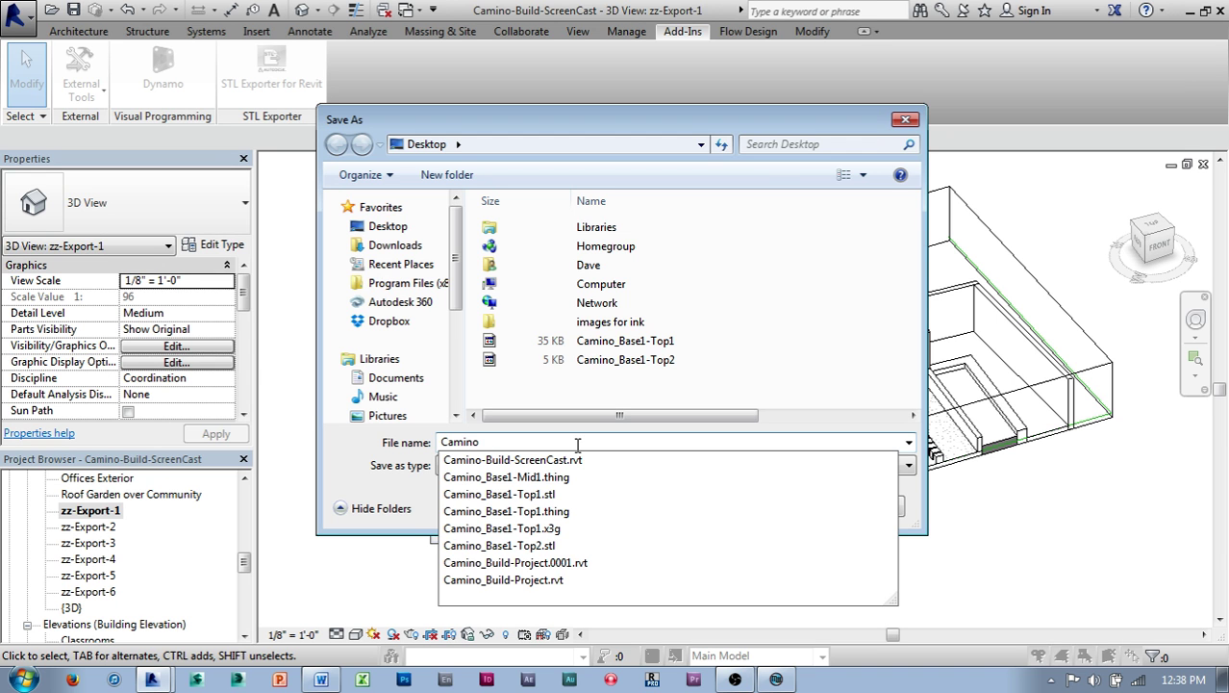
type("-Export1")
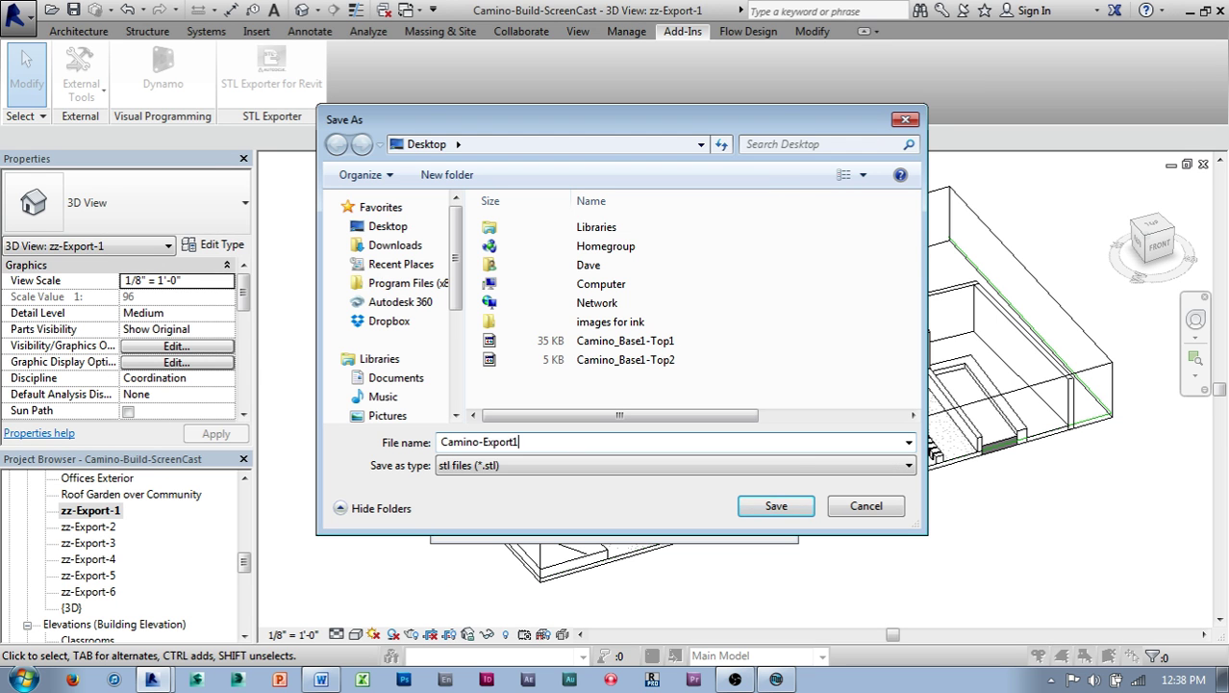
key("Return")
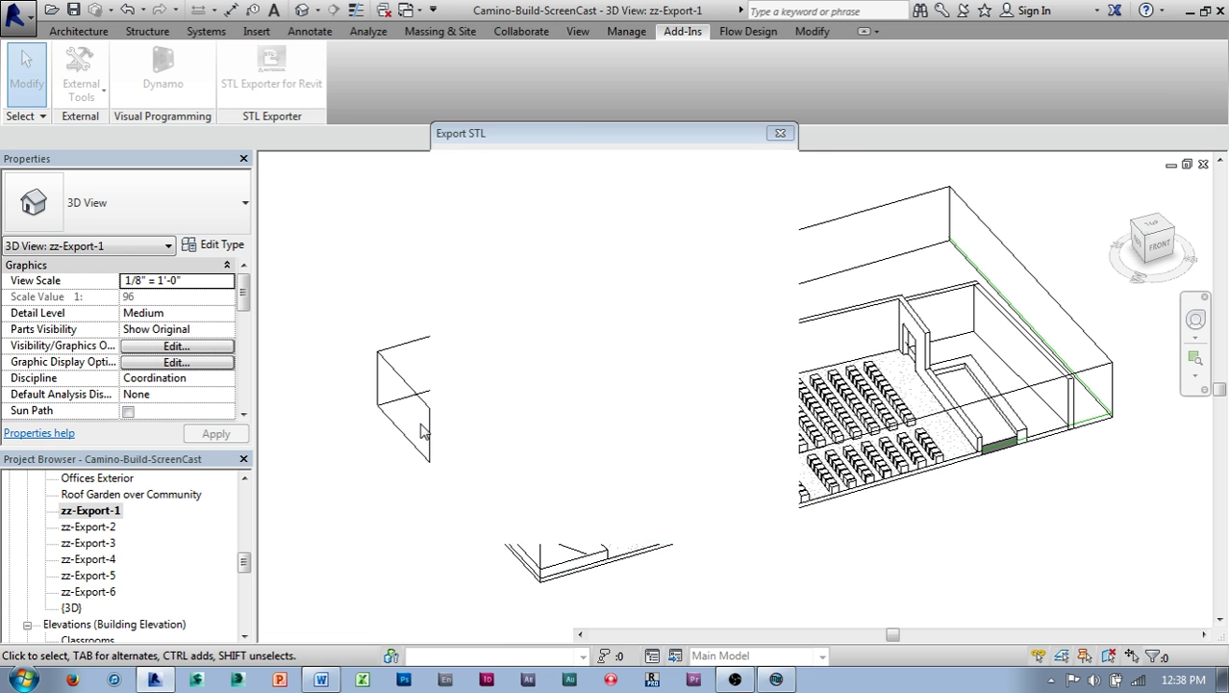
middle_click_drag(350, 469, 482, 552)
middle_click_drag(958, 539, 952, 526)
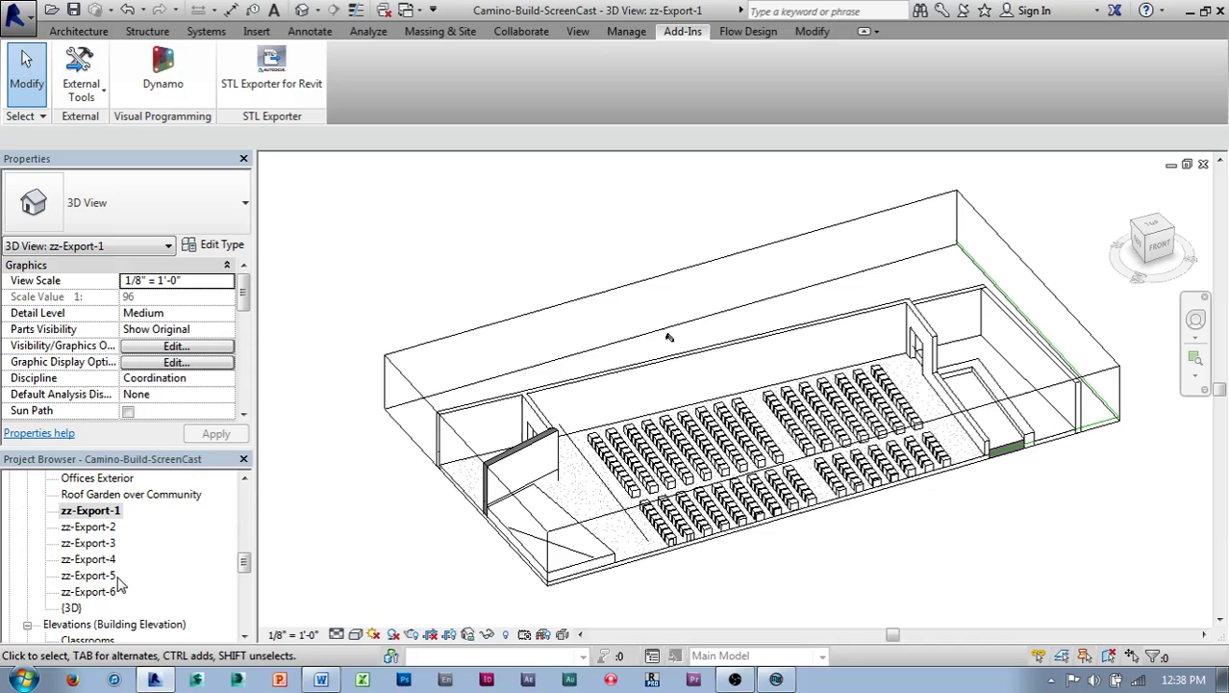
Start Excel and open the recent workbook Revit to Makerbot Conversion Scales.
left_click(362, 679)
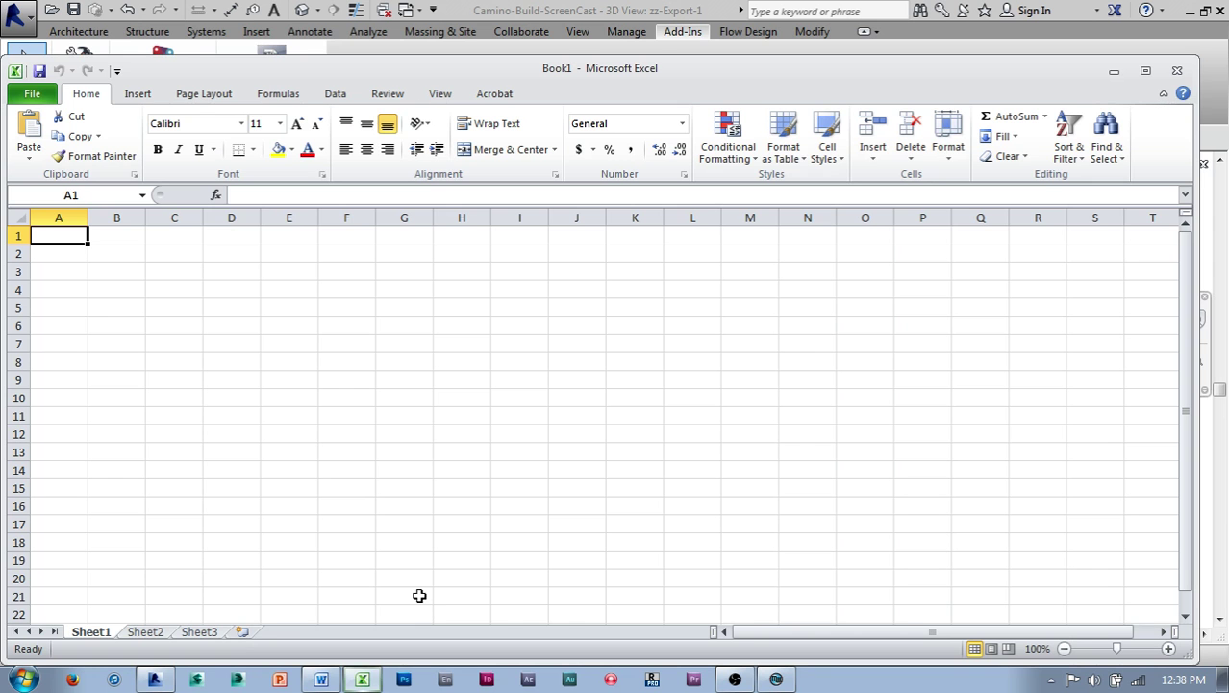
left_click(1145, 71)
left_click(25, 32)
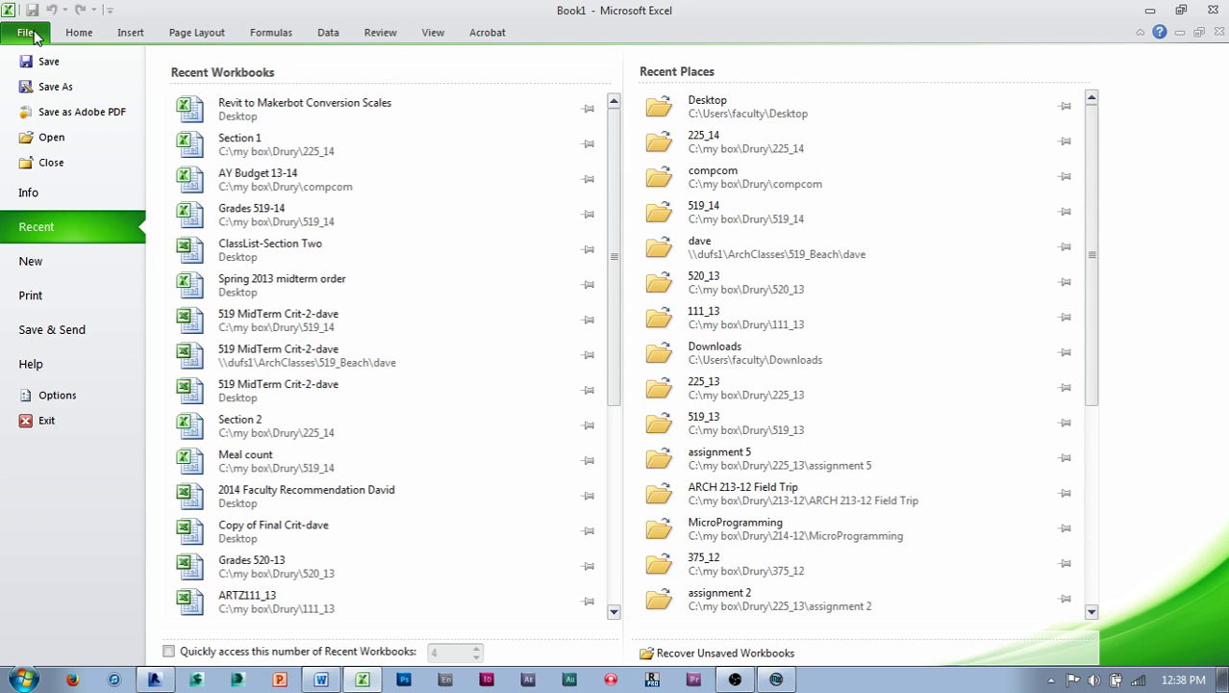
left_click(252, 108)
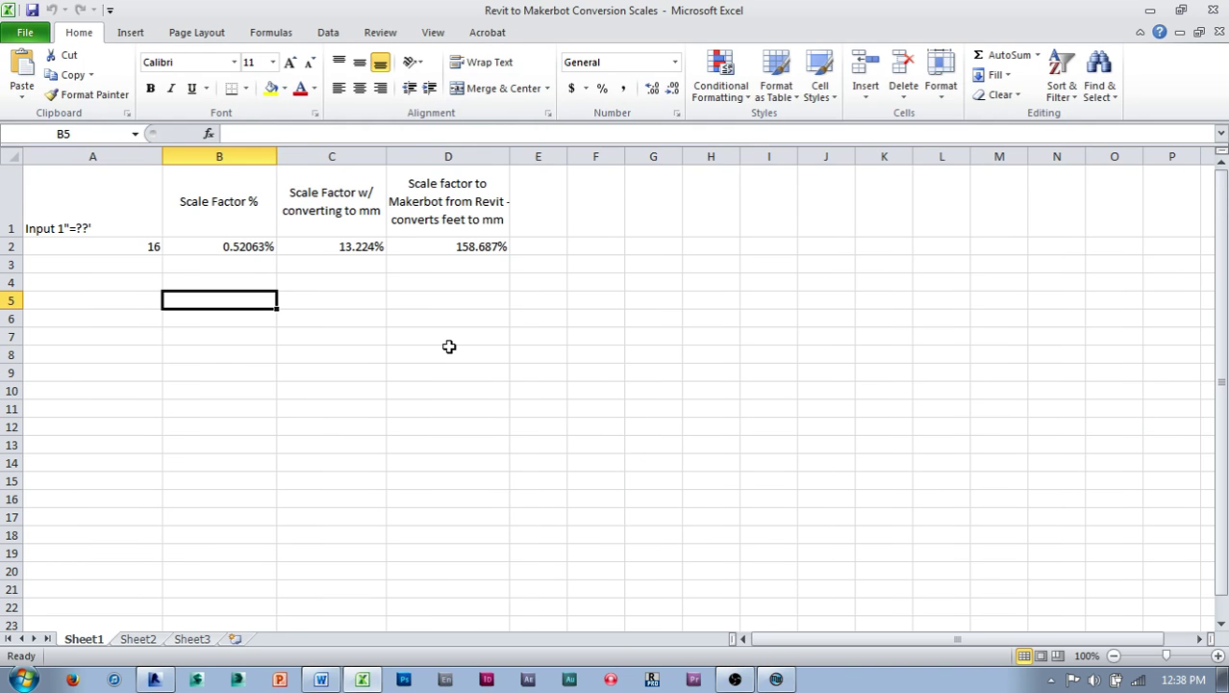
Test the scale conversion with 40 in cell A2, set A2 back to 16 and check the Revit-to-Makerbot factor in D2.
left_click(108, 252)
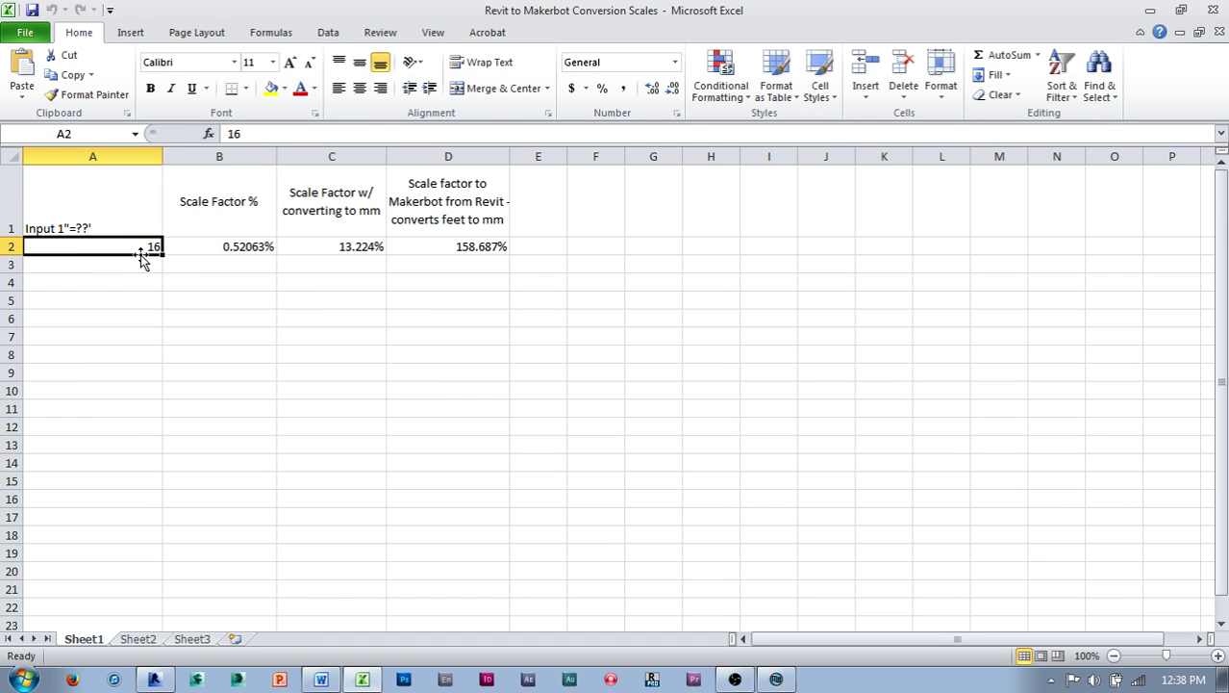
type("40")
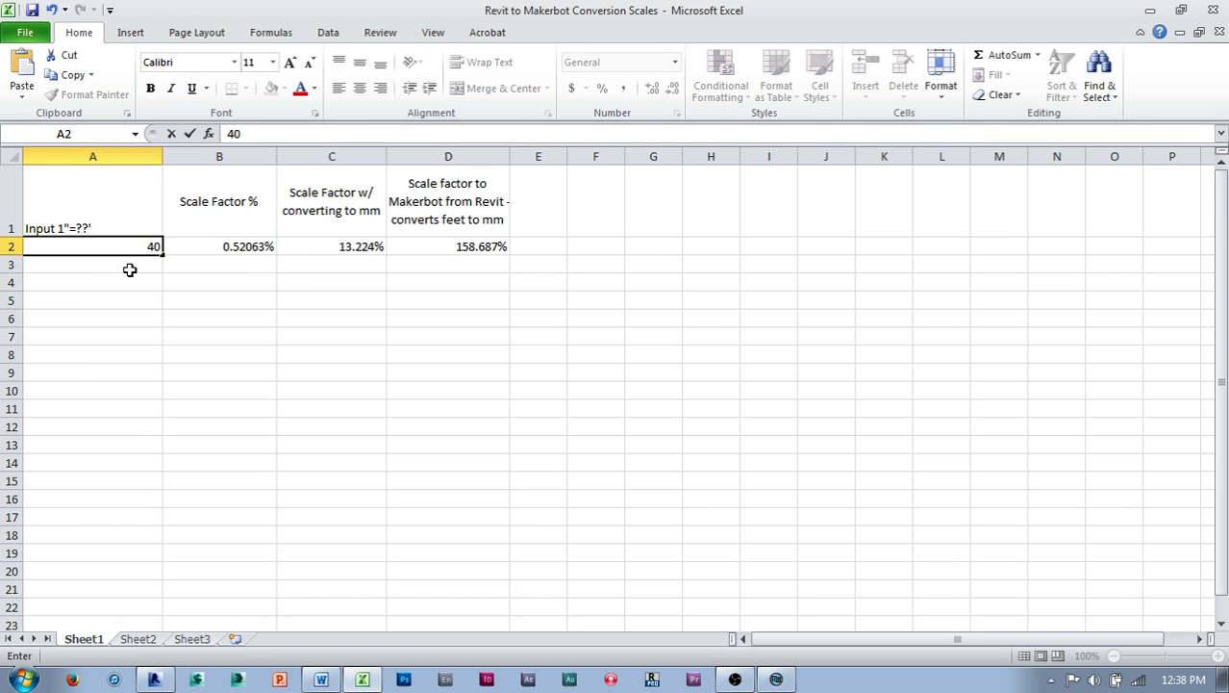
left_click(129, 276)
left_click(129, 250)
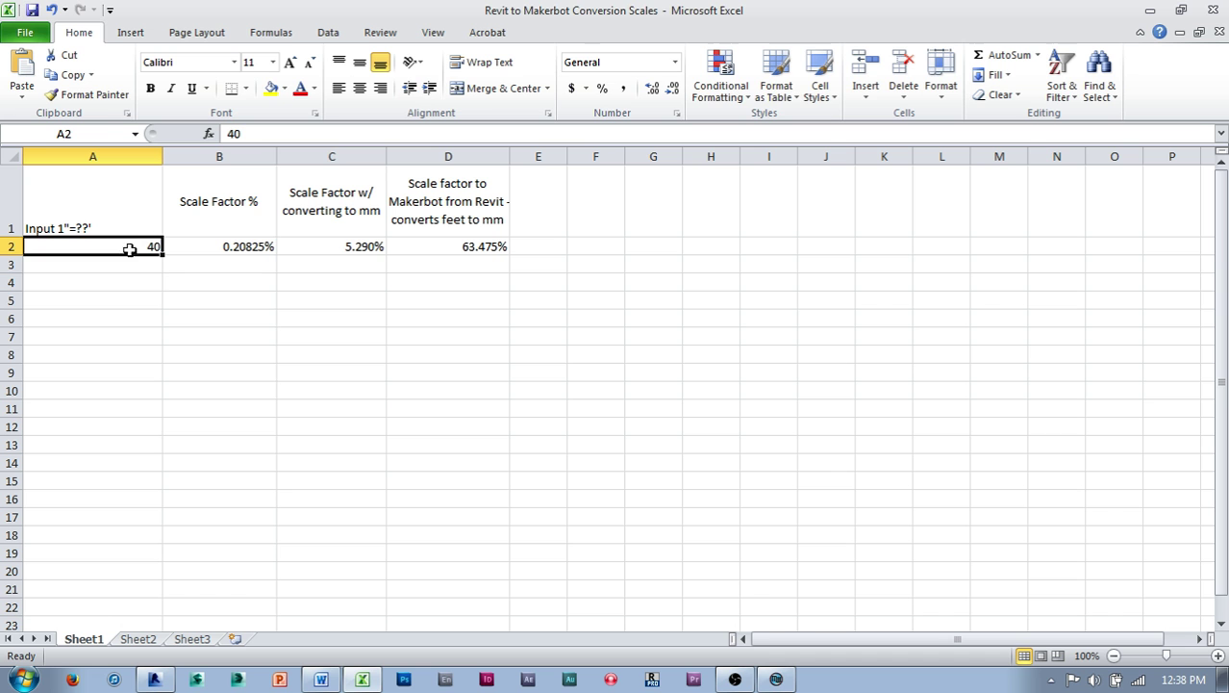
type("16")
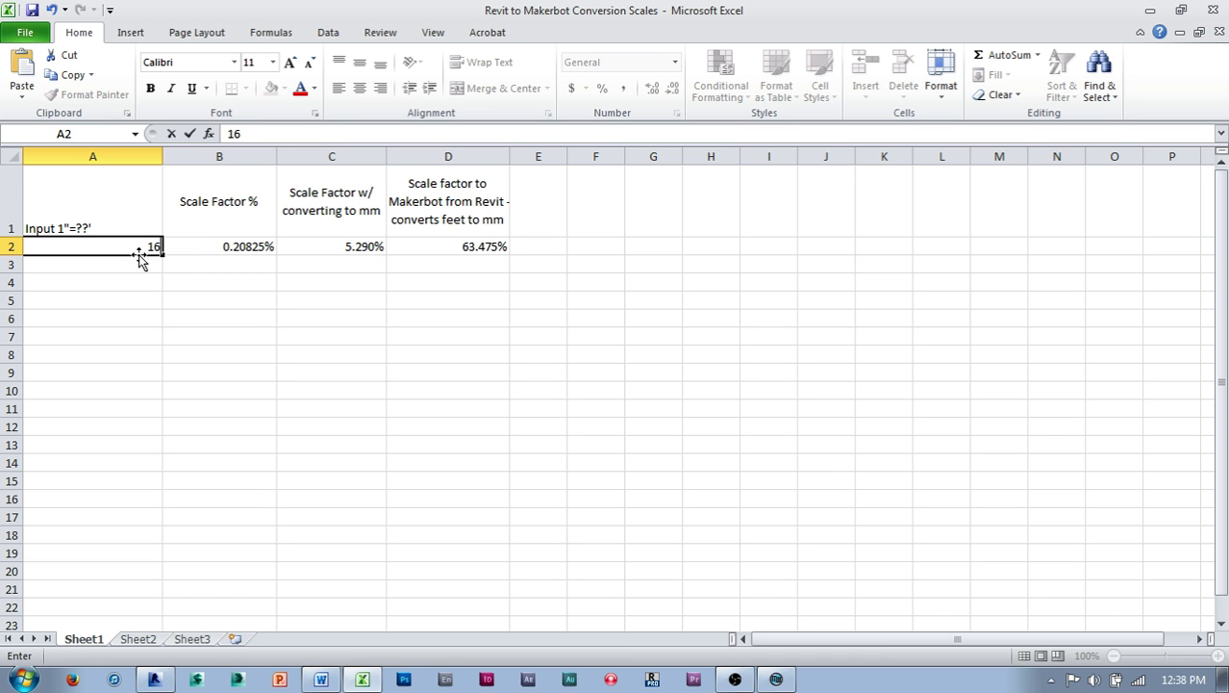
key("Return")
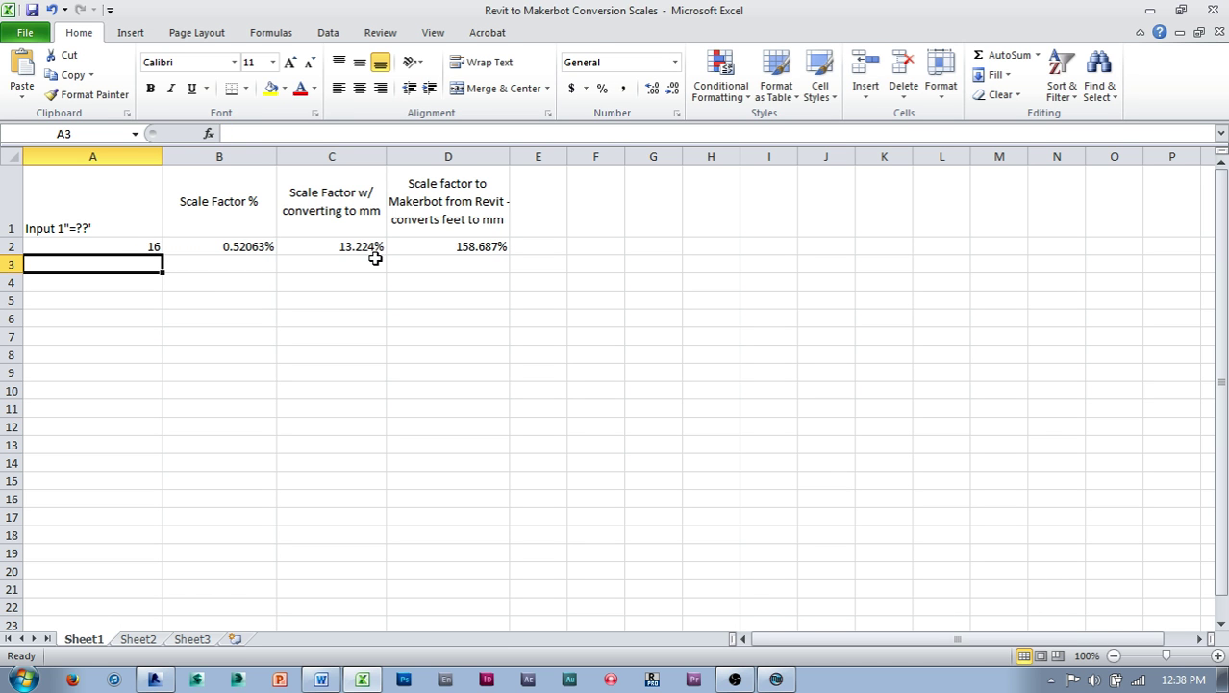
left_click(454, 248)
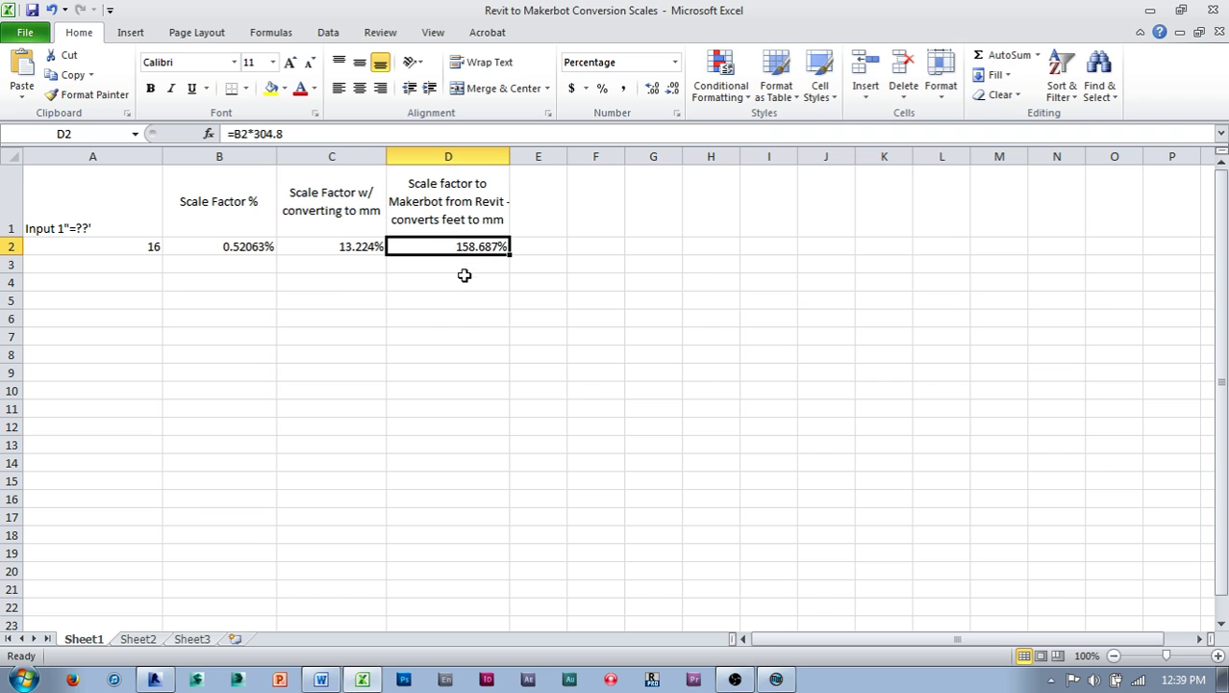
Switch to MakerWare, add the Camino-Export1 file from the Desktop and move the object onto the platform.
key("alt+Tab")
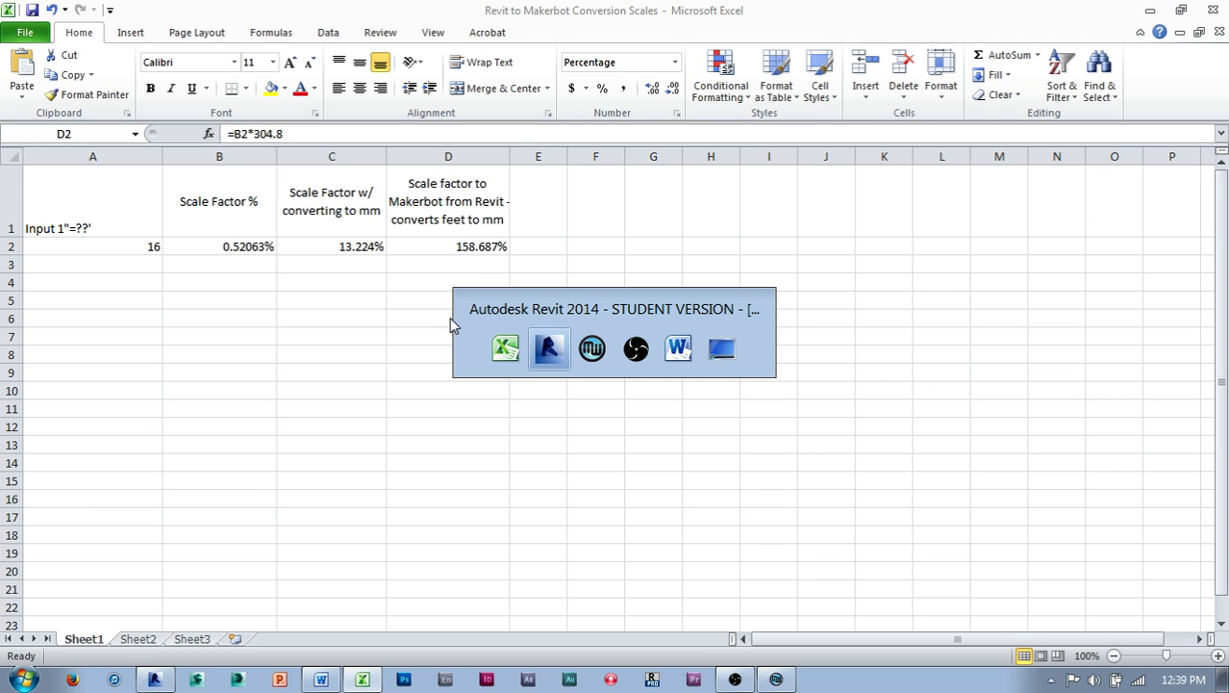
key("Tab")
left_click(554, 75)
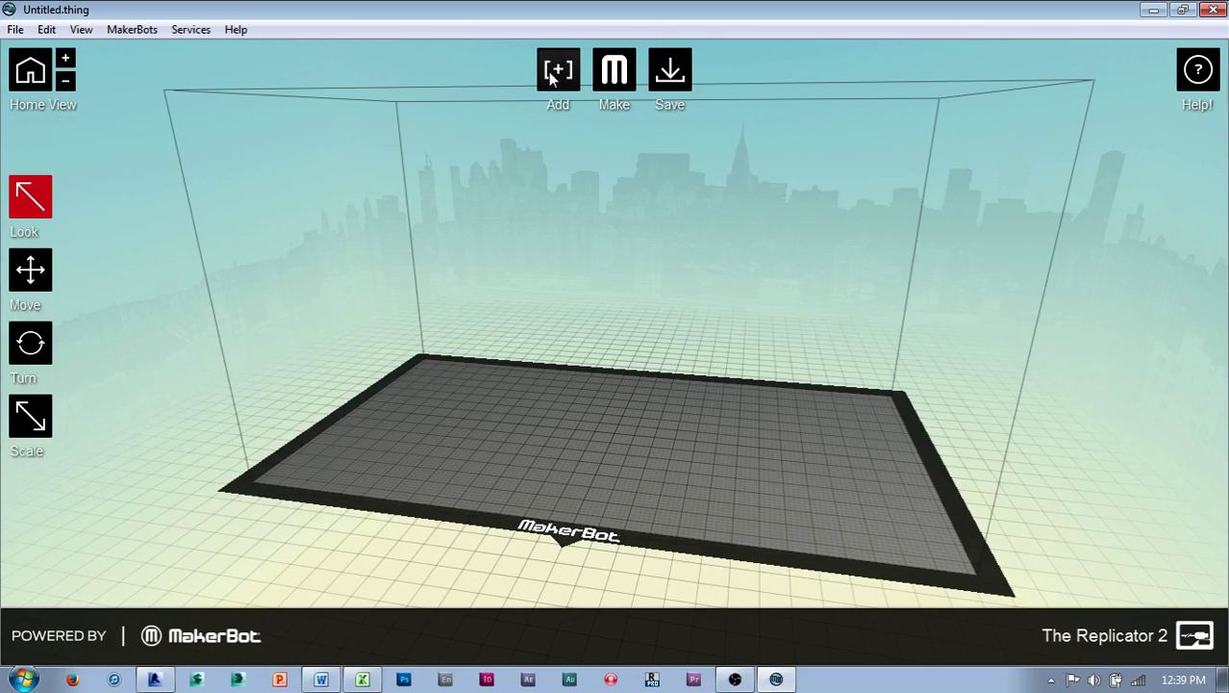
left_click(308, 296)
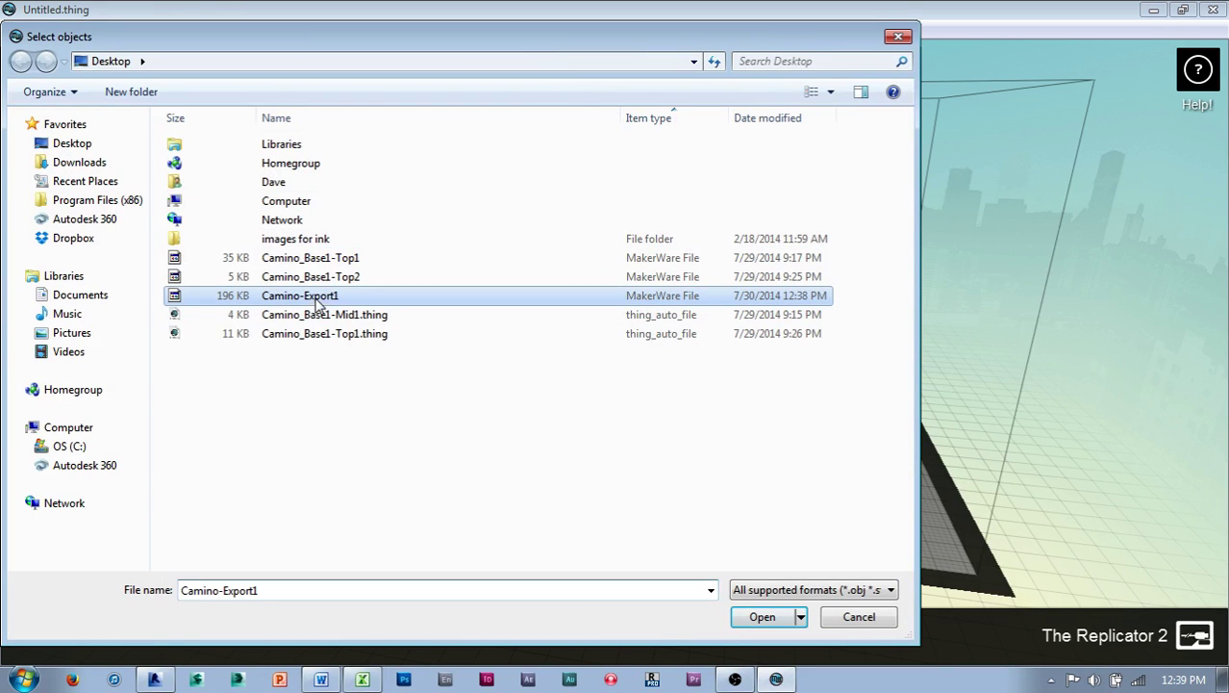
left_click(759, 617)
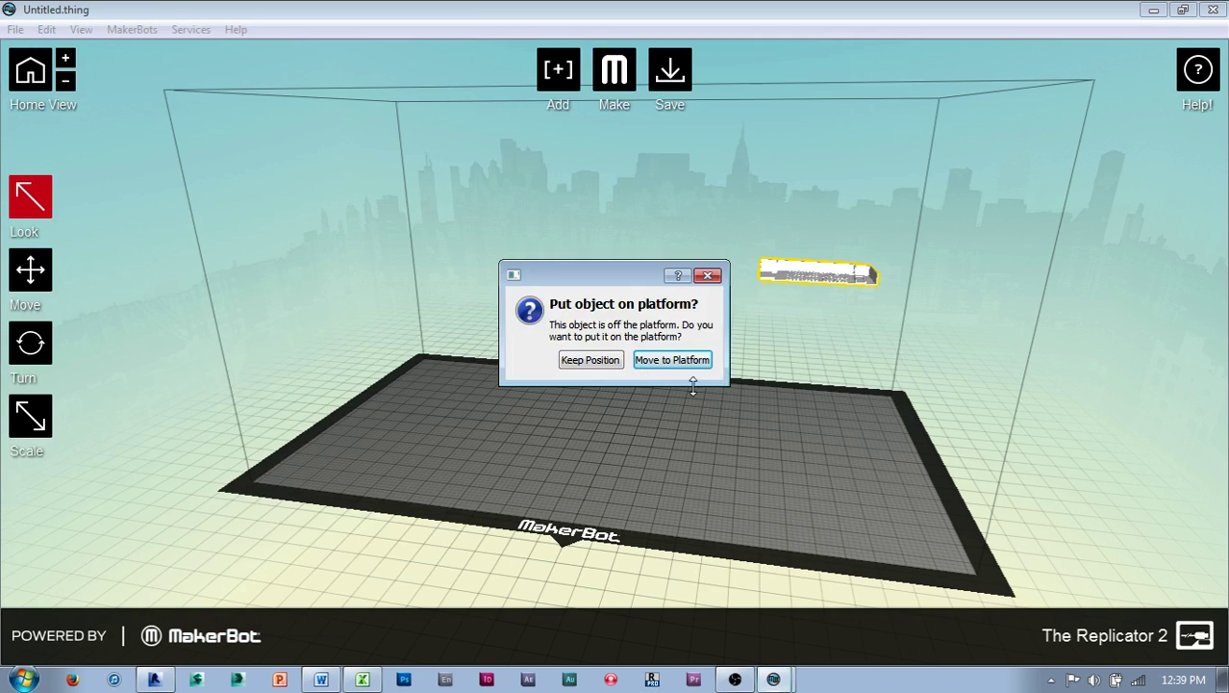
left_click(672, 360)
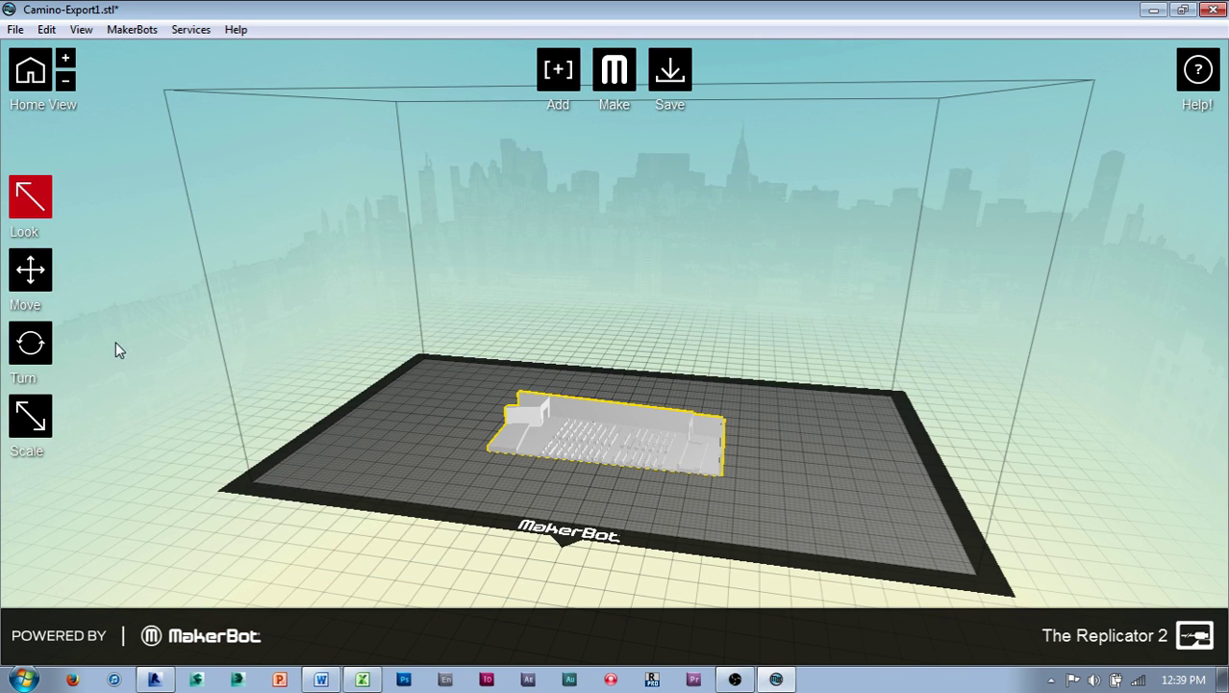
Scale the Camino-Export1 model uniformly to 158.69% and close the dimension settings.
left_click(29, 421)
left_click(24, 420)
left_click_drag(218, 428, 133, 431)
type("158.69")
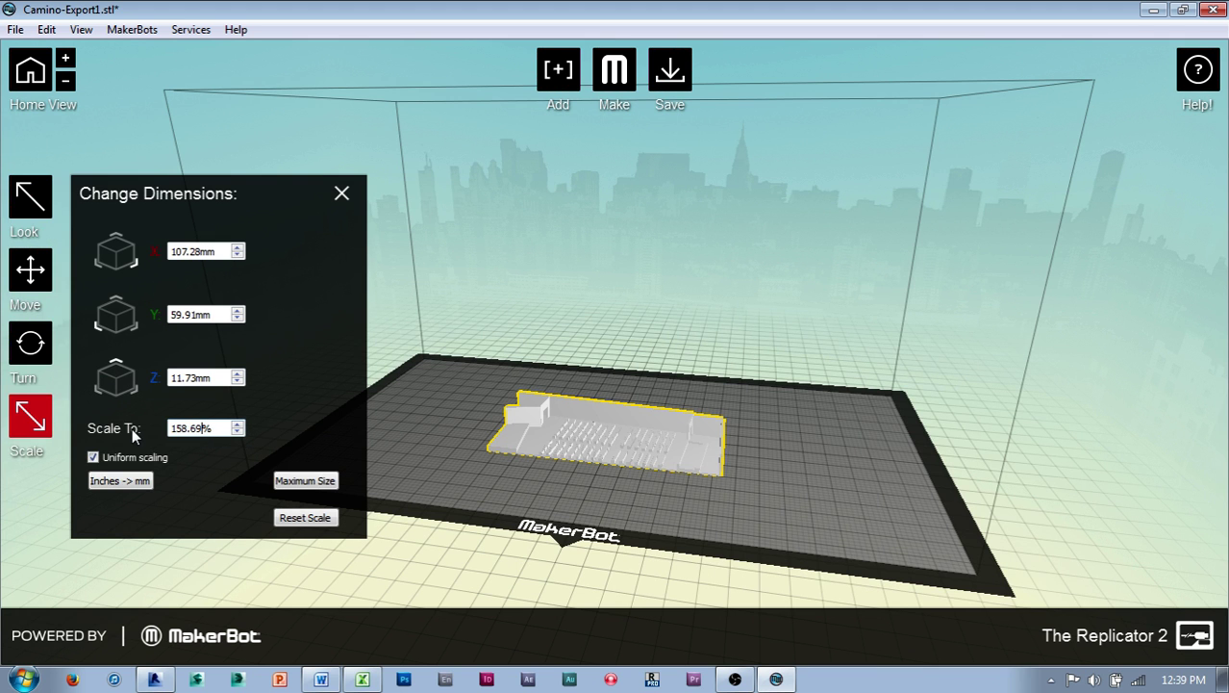
key("Return")
left_click(342, 193)
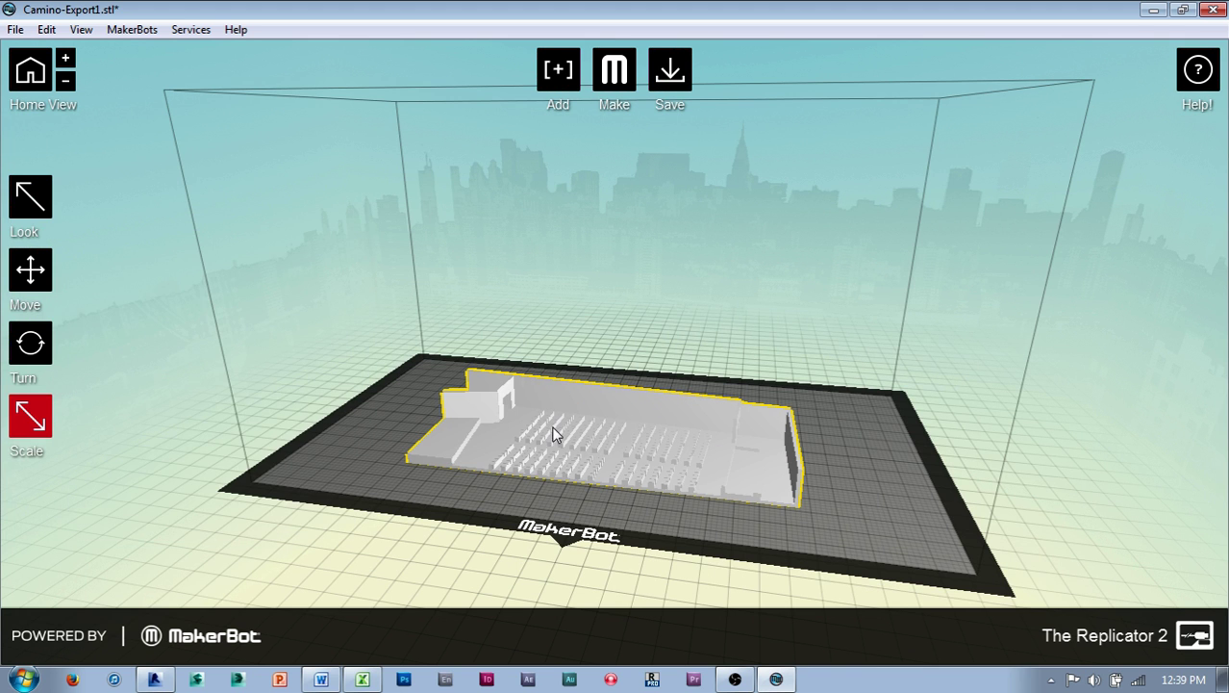
Examine the scaled model on the build platform from several angles, including the seating rows and walls up close.
right_click_drag(648, 519, 624, 529)
scroll(654, 501, "up", 5)
middle_click_drag(696, 446, 739, 168)
left_click_drag(738, 172, 837, 223)
scroll(845, 218, "up", 5)
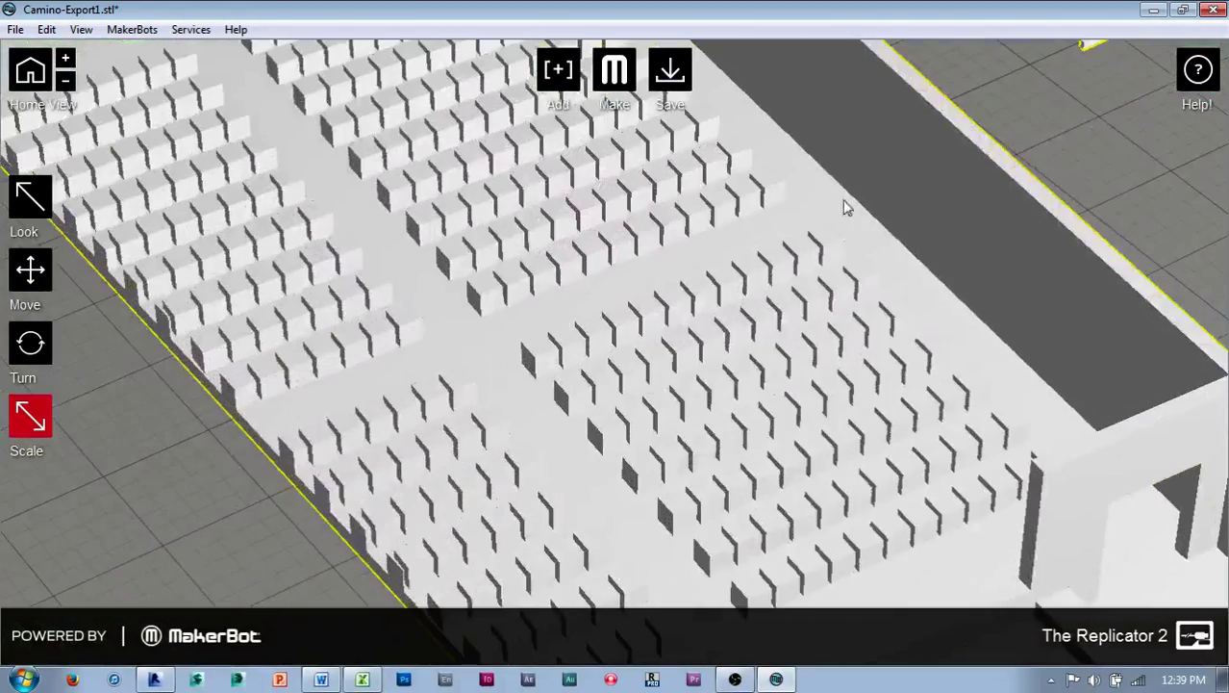
scroll(975, 96, "down", 5)
scroll(925, 155, "down", 3)
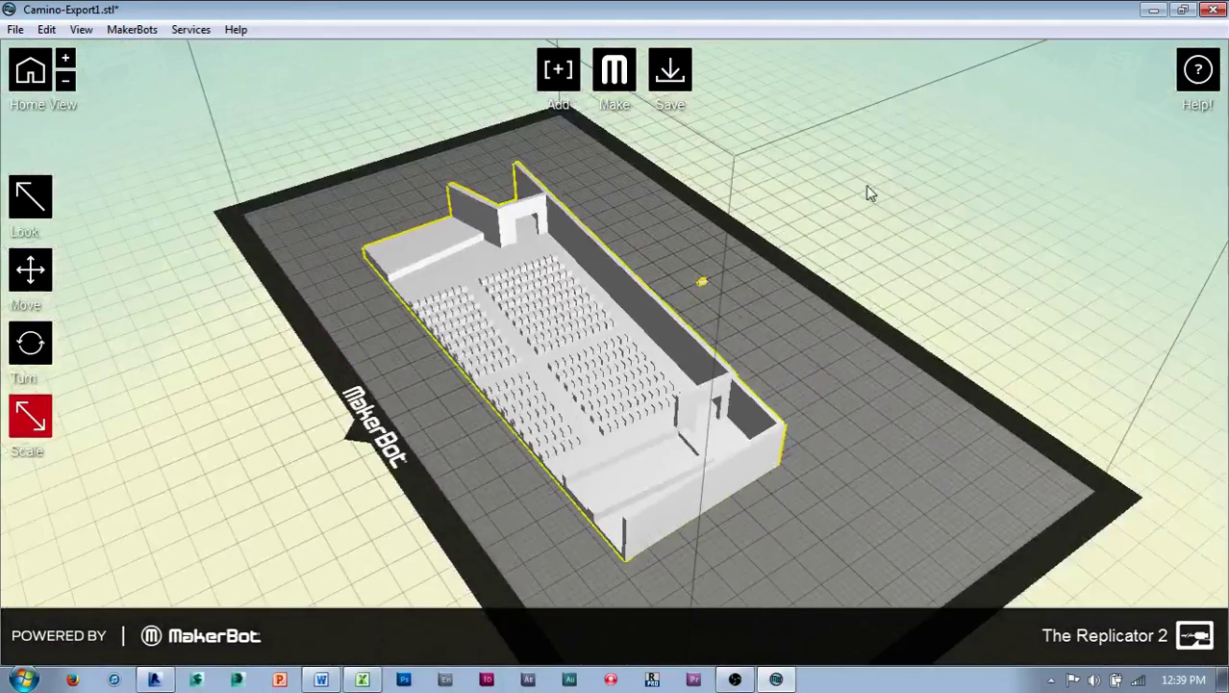
right_click_drag(844, 225, 885, 195)
left_click_drag(875, 258, 931, 222)
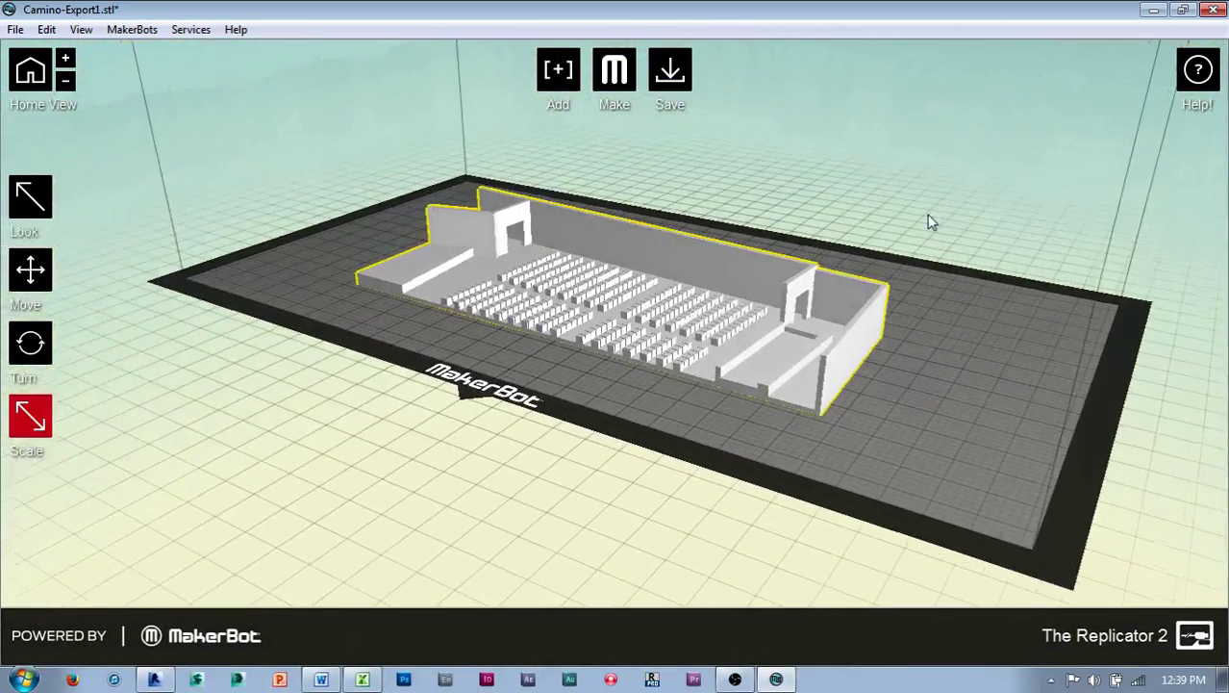
scroll(865, 279, "up", 3)
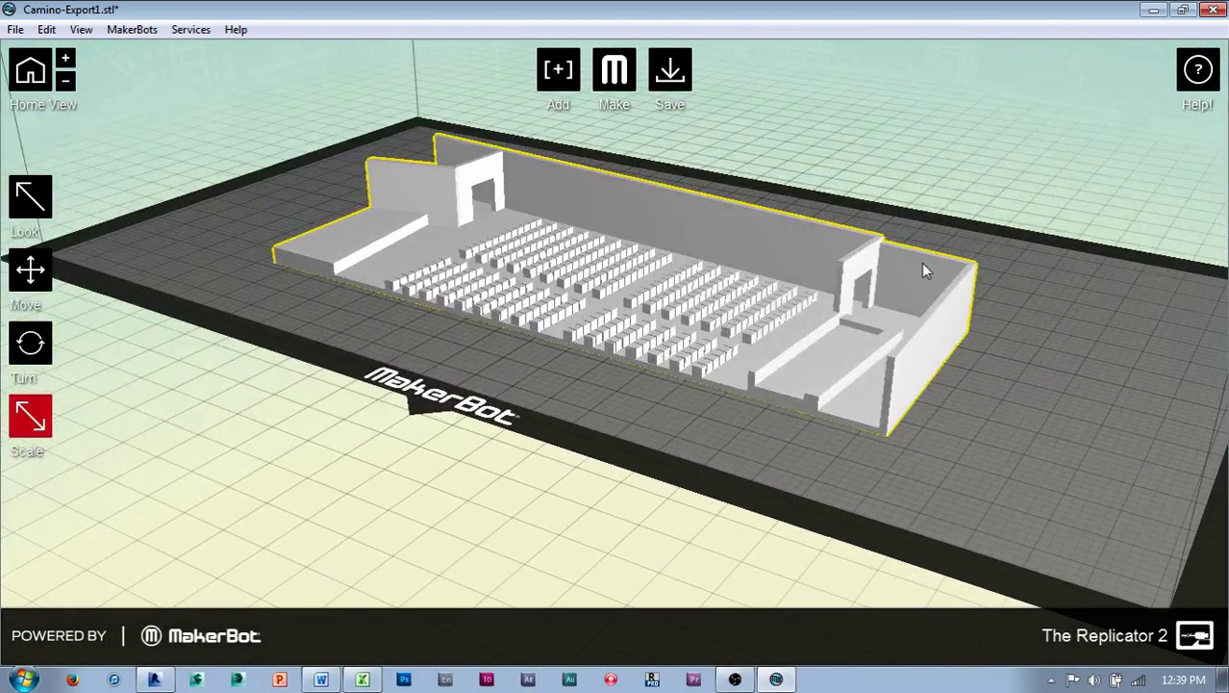
right_click_drag(919, 241, 987, 237)
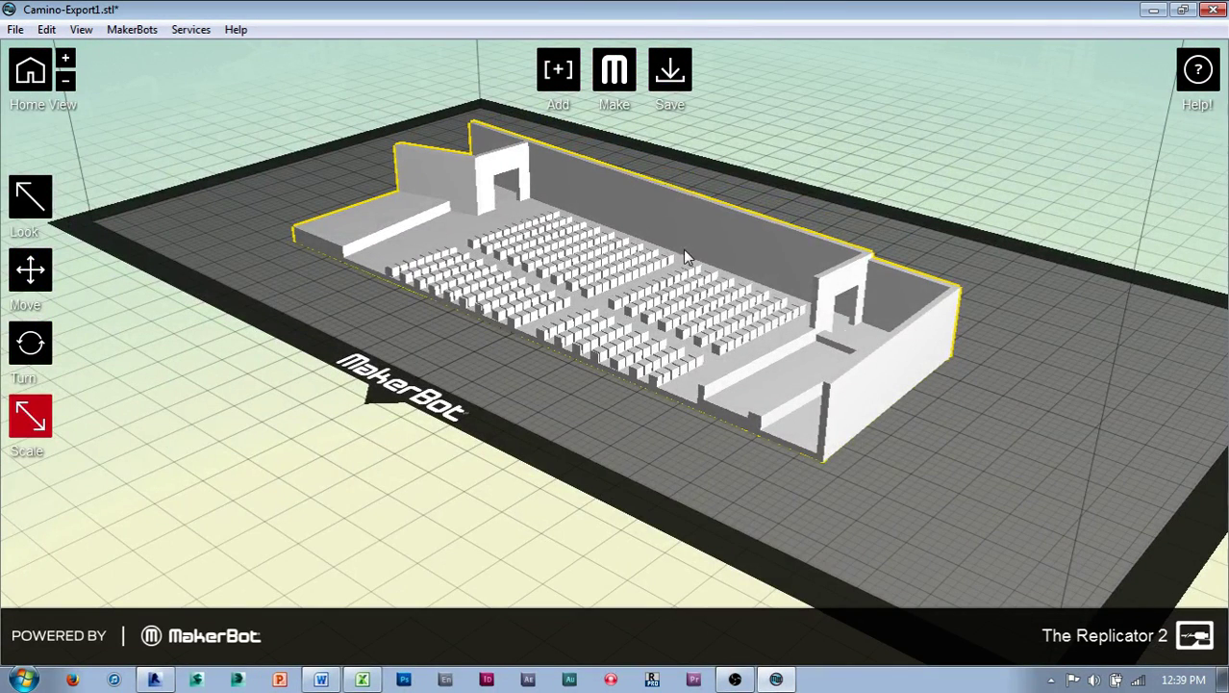
right_click_drag(842, 433, 852, 472)
left_click_drag(852, 475, 846, 488)
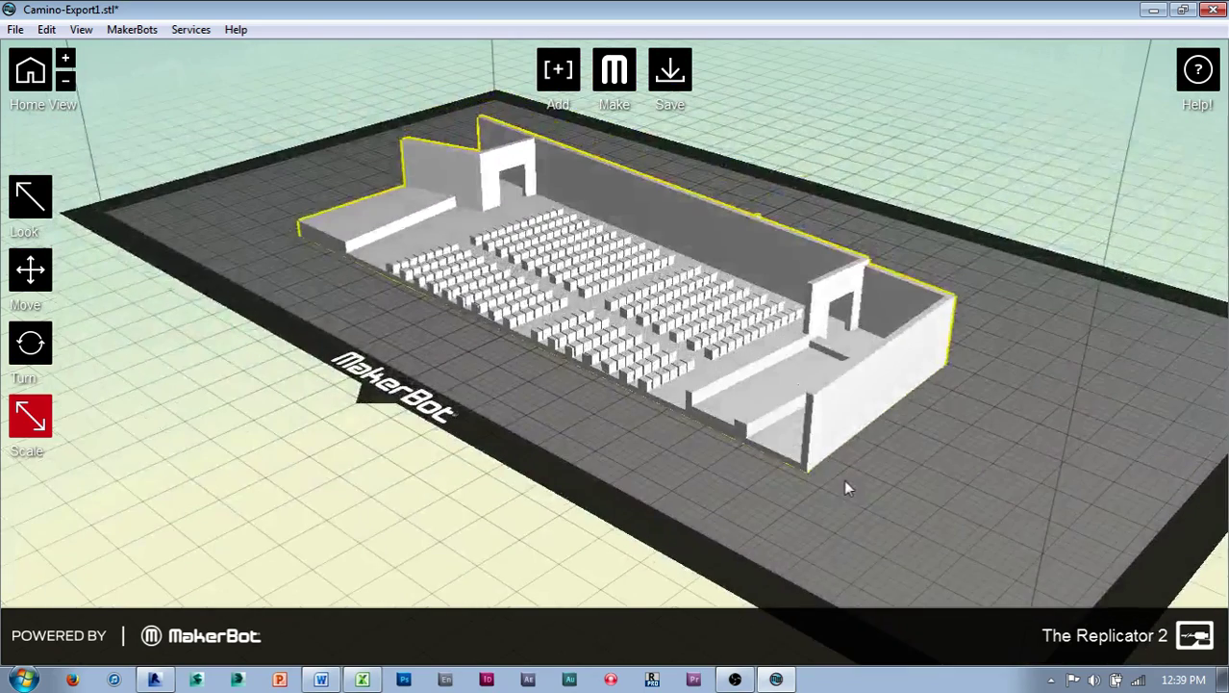